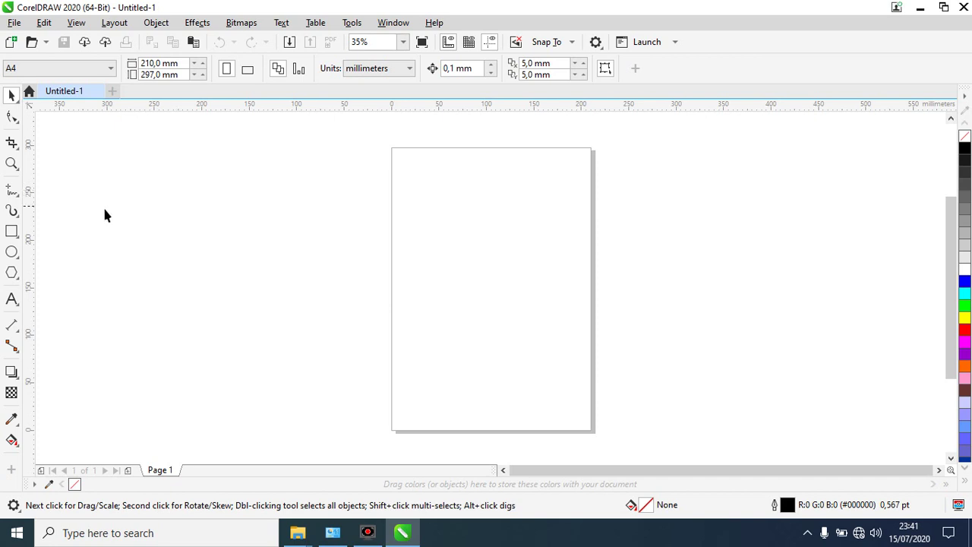
Switch to the Lite workspace from the Welcome Screen
{"action": "left_click", "coordinate": [11, 141]}
{"action": "key", "text": "space"}
{"action": "left_click", "coordinate": [437, 24]}
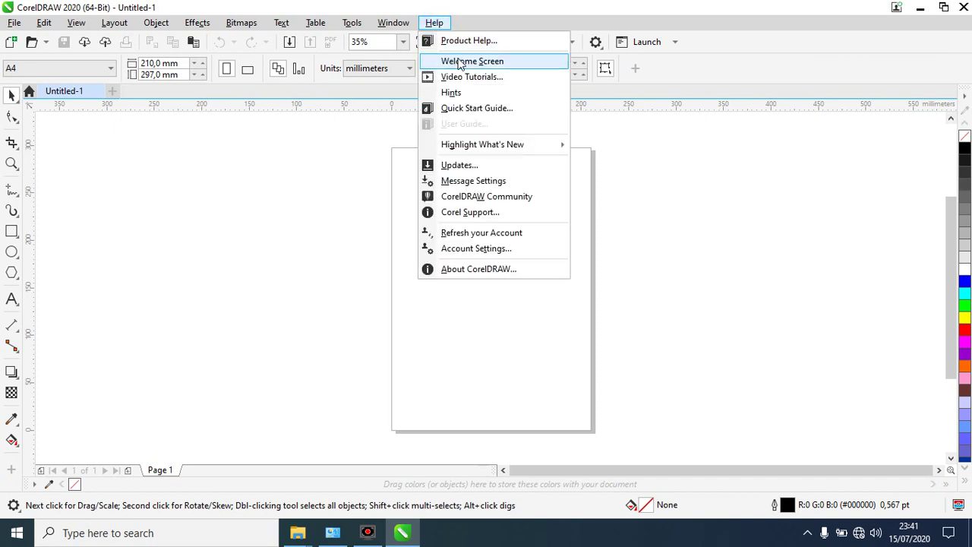
{"action": "left_click", "coordinate": [460, 61]}
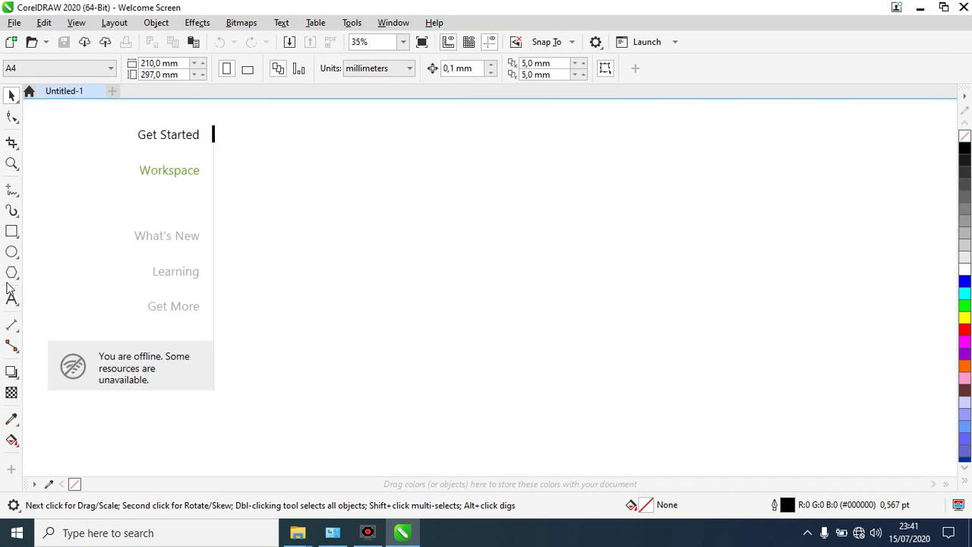
{"action": "left_click", "coordinate": [173, 175]}
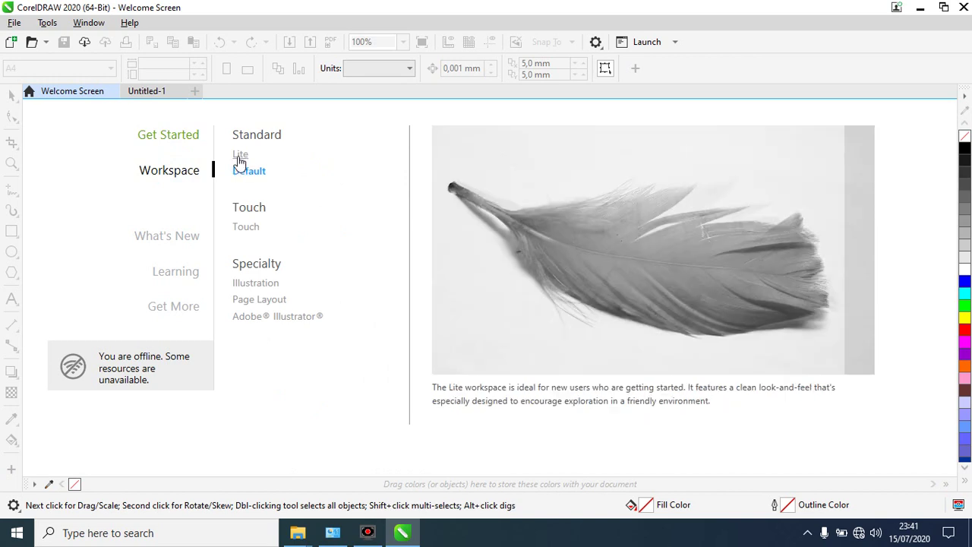
{"action": "left_click", "coordinate": [239, 156]}
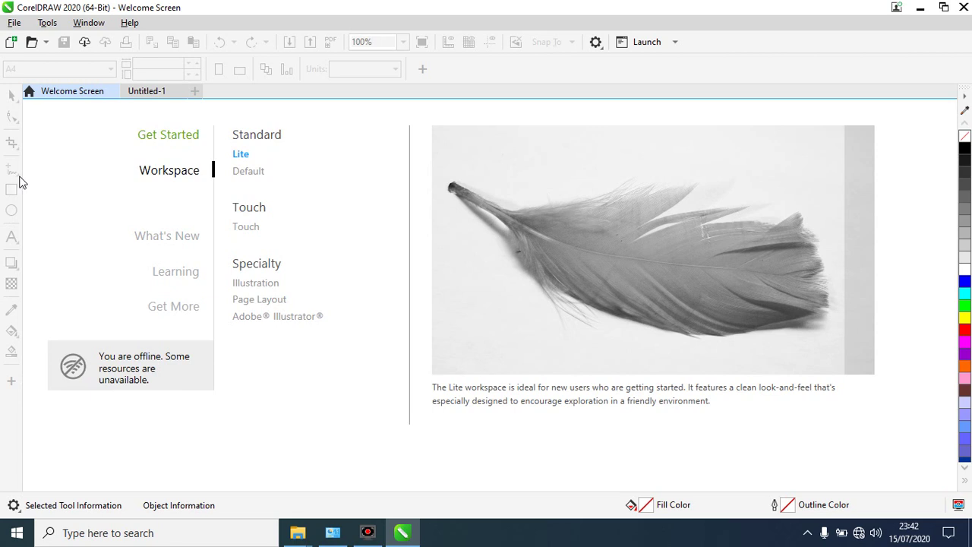
Return to the Untitled-1 document and examine the curve tools offered in the Lite workspace
{"action": "left_click", "coordinate": [143, 91]}
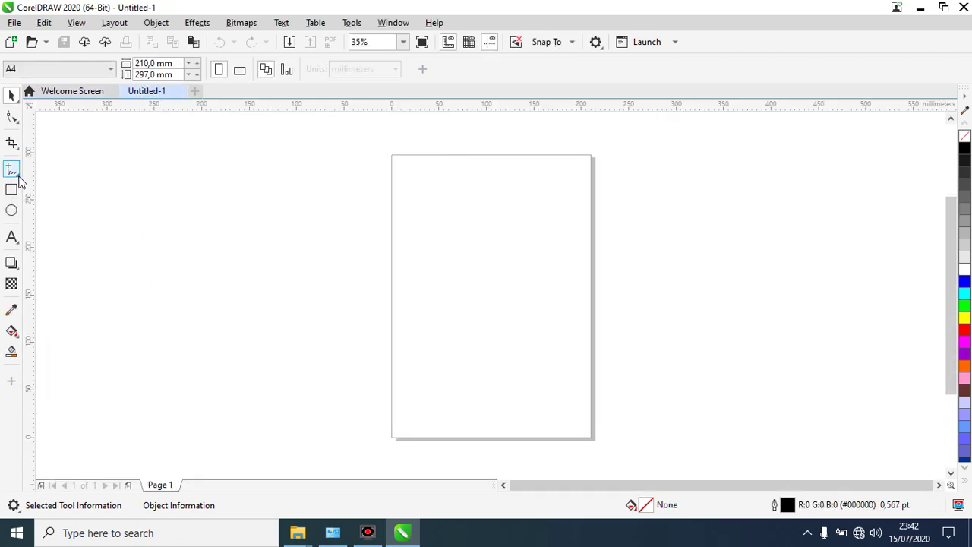
{"action": "left_click", "coordinate": [21, 181]}
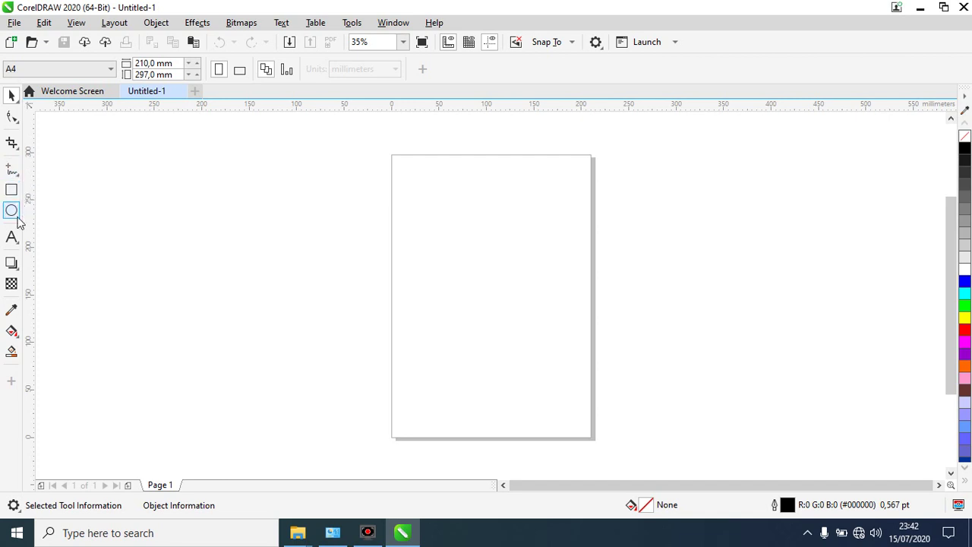
{"action": "left_click", "coordinate": [17, 173]}
Switch to the Default workspace on the Welcome Screen and close the Welcome Screen
{"action": "left_click", "coordinate": [72, 91]}
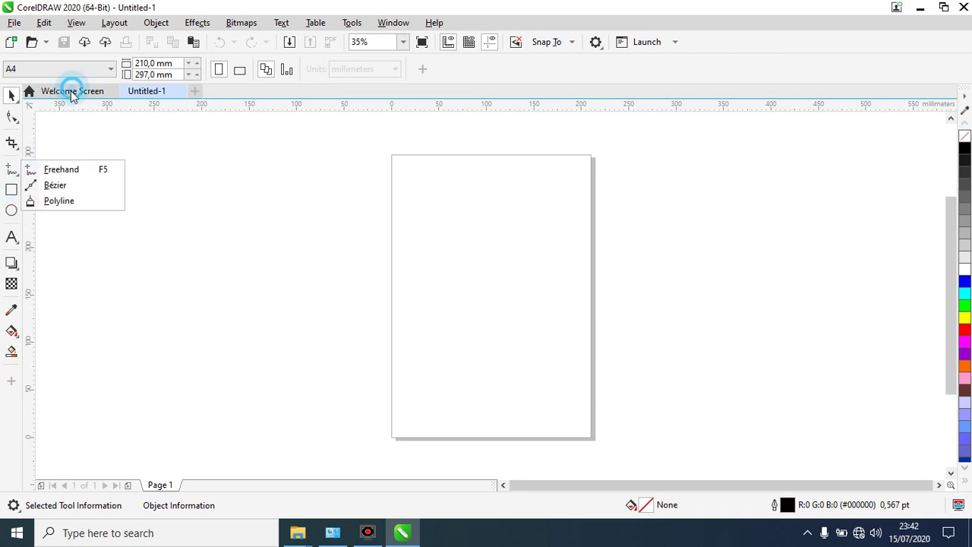
{"action": "left_click", "coordinate": [240, 169]}
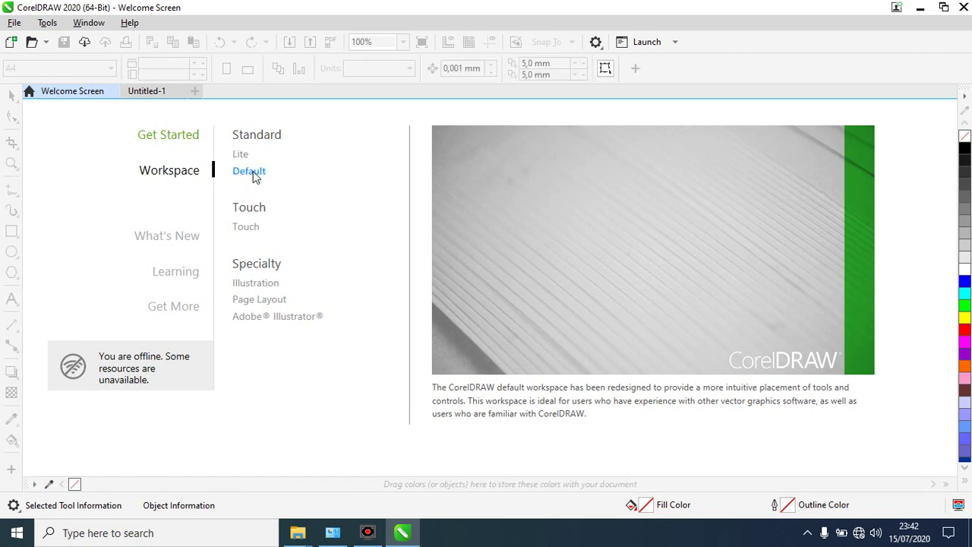
{"action": "mouse_move", "coordinate": [113, 94]}
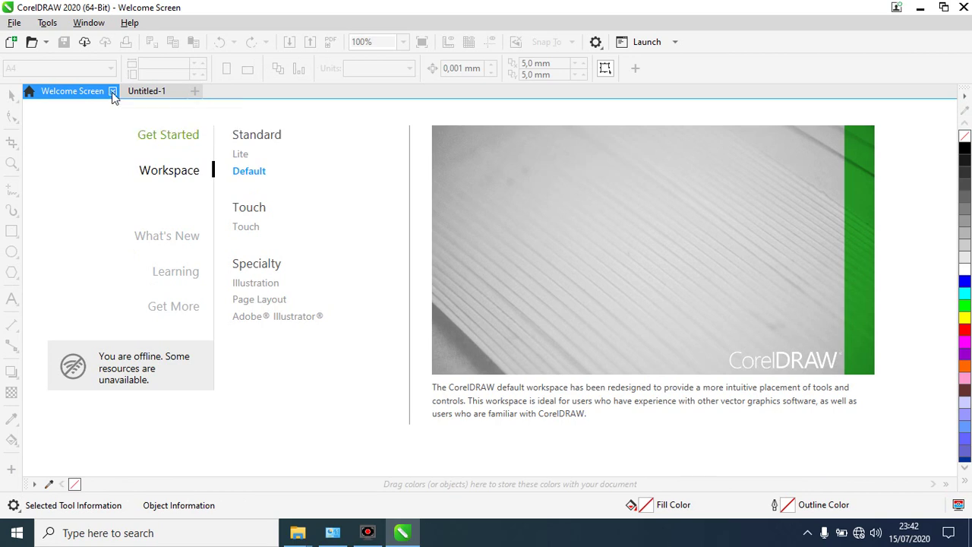
{"action": "left_click", "coordinate": [112, 91]}
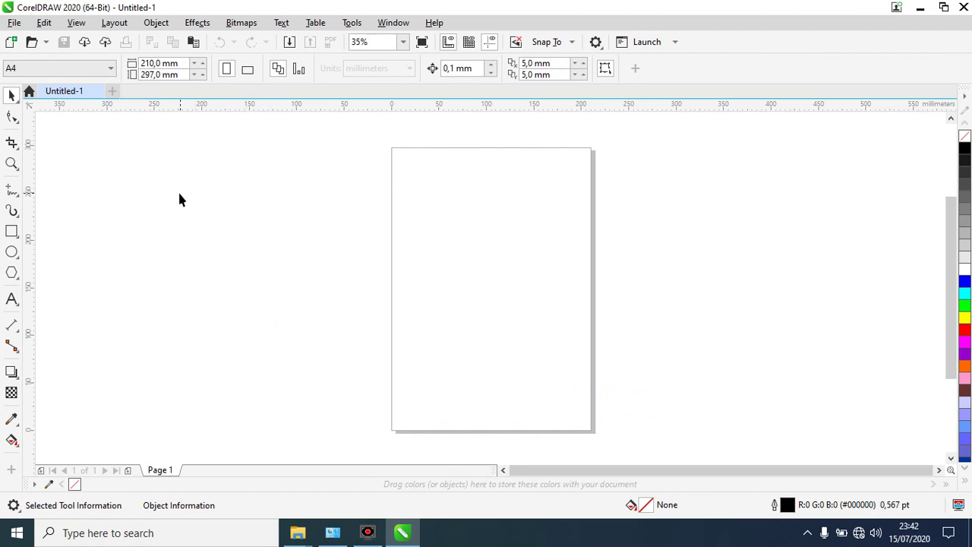
{"action": "left_click", "coordinate": [432, 24]}
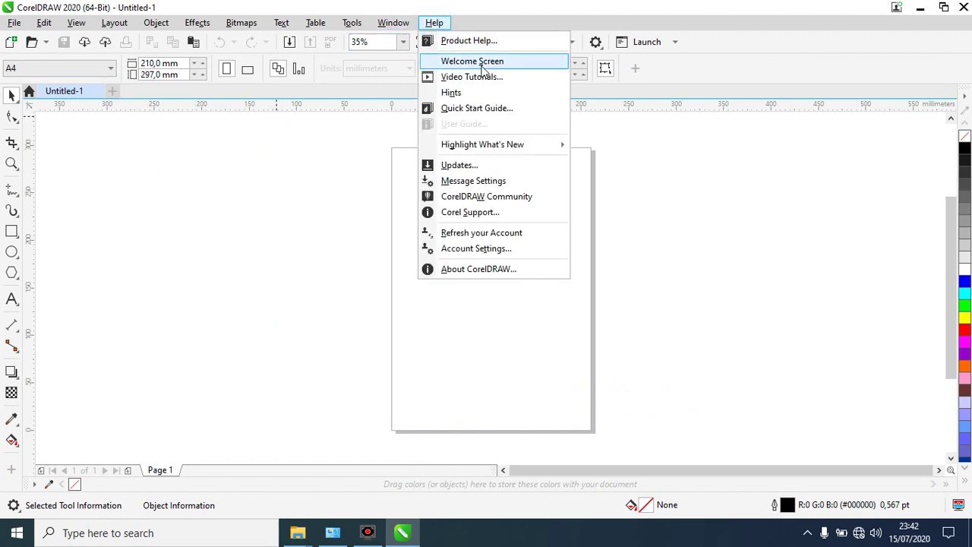
{"action": "left_click", "coordinate": [276, 219]}
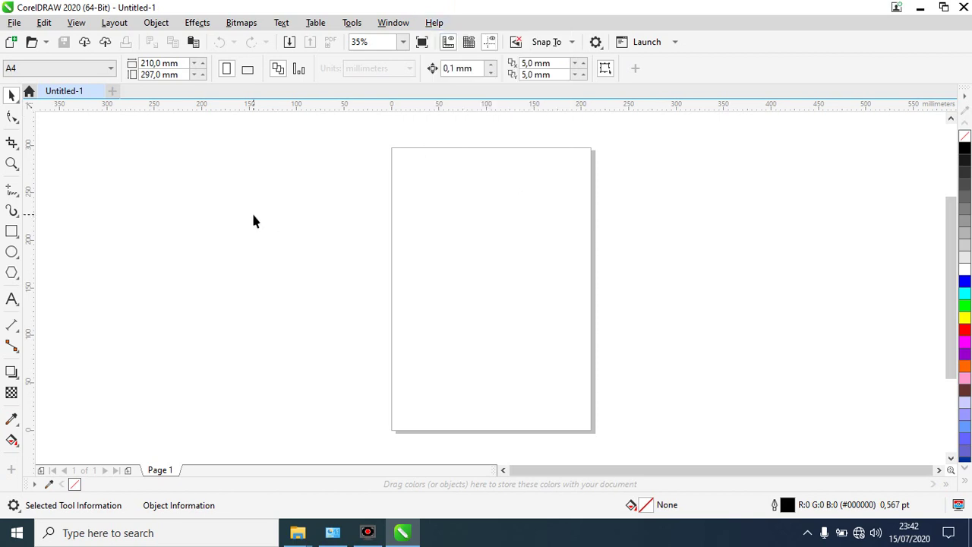
Draw a gently rising 2-Point Line about 200 mm wide and 37 mm high in the empty area beside the page
{"action": "left_click", "coordinate": [21, 199]}
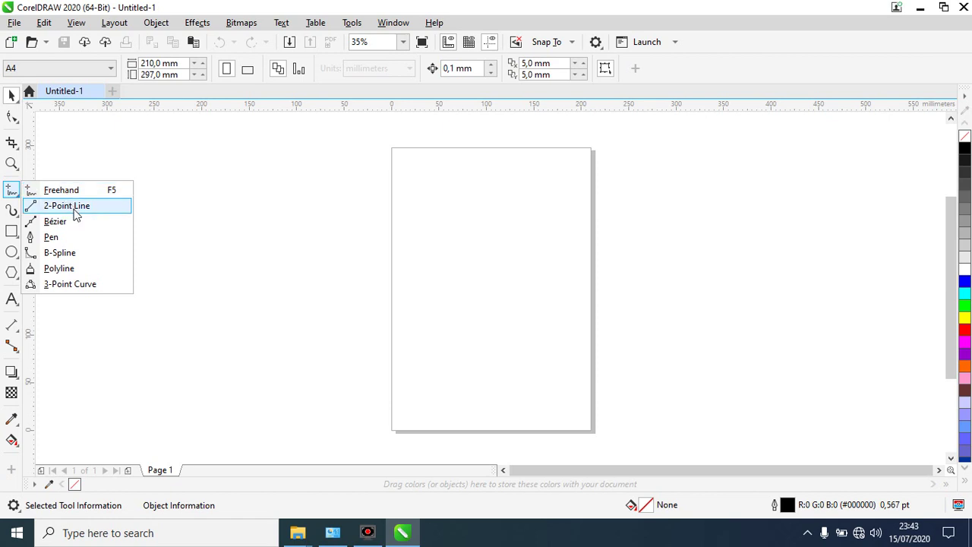
{"action": "left_click", "coordinate": [73, 207]}
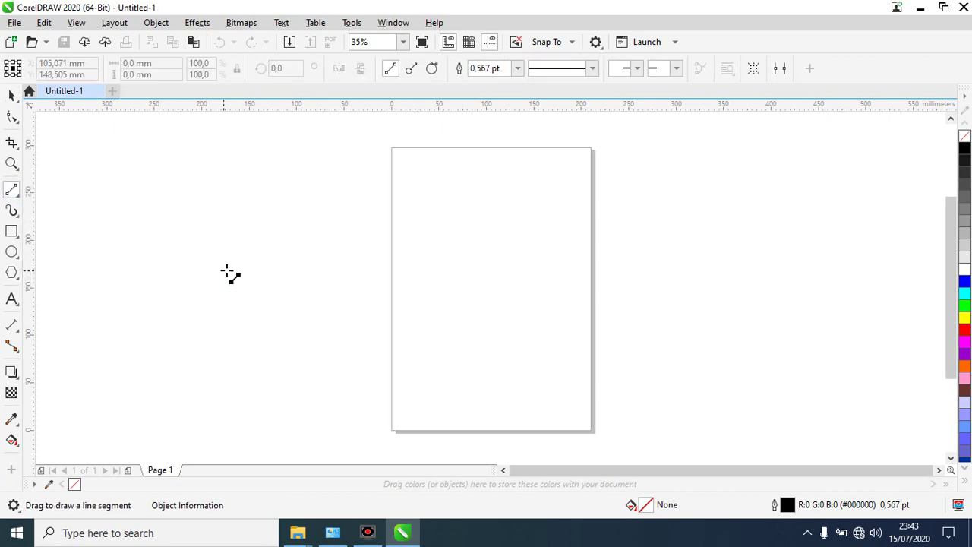
{"action": "left_click_drag", "start_coordinate": [148, 266], "coordinate": [336, 231]}
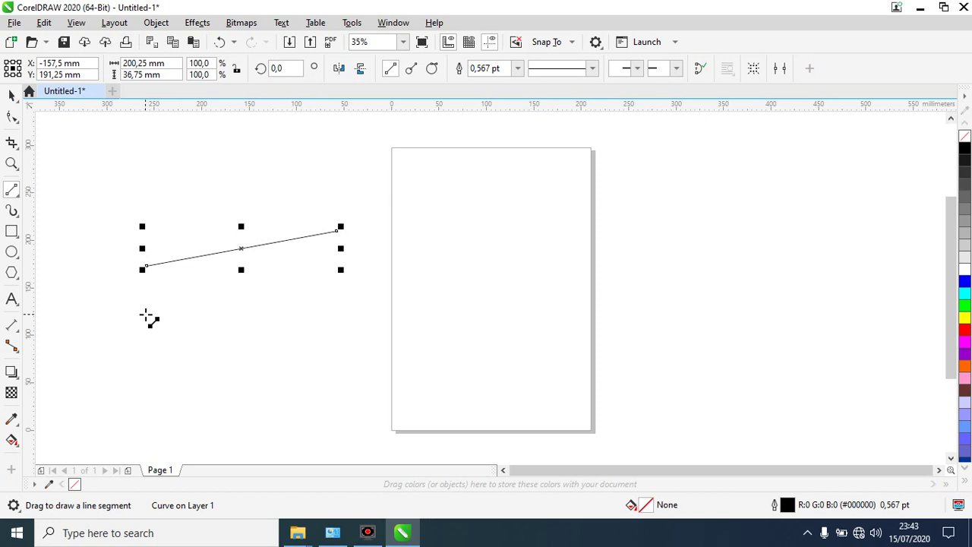
Set the line's outline width to 10 pt
{"action": "left_click", "coordinate": [518, 68]}
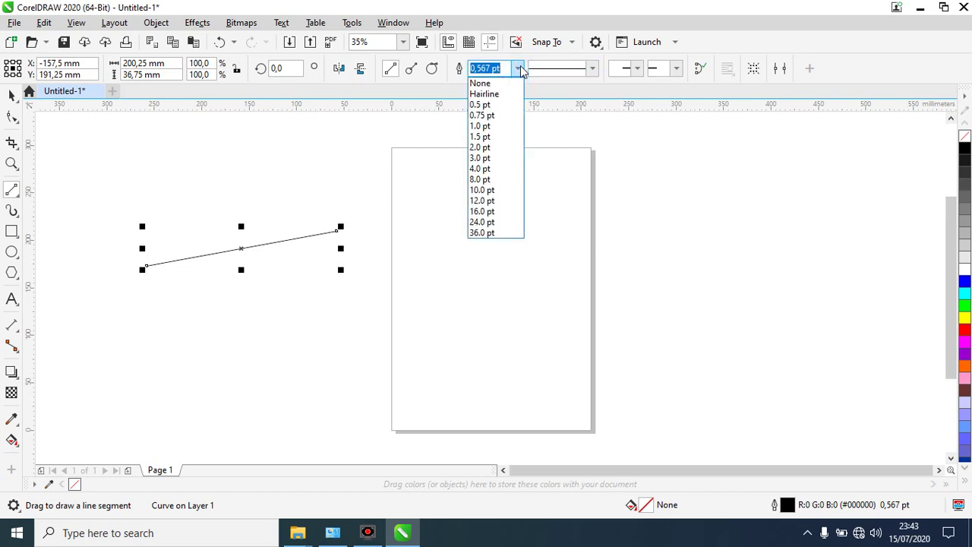
{"action": "left_click", "coordinate": [483, 189]}
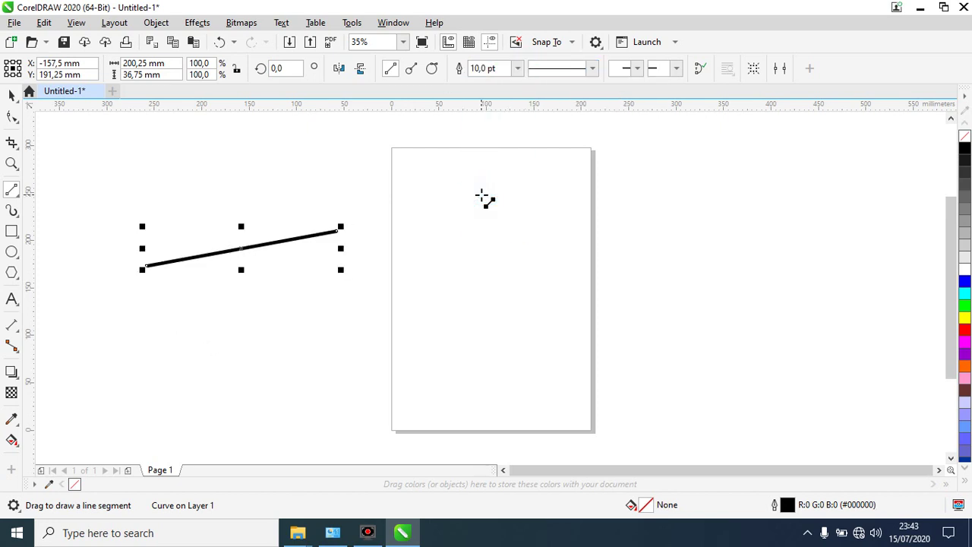
Try drawing lines on the page with the 2-Point Line tool in perpendicular mode
{"action": "left_click", "coordinate": [411, 70]}
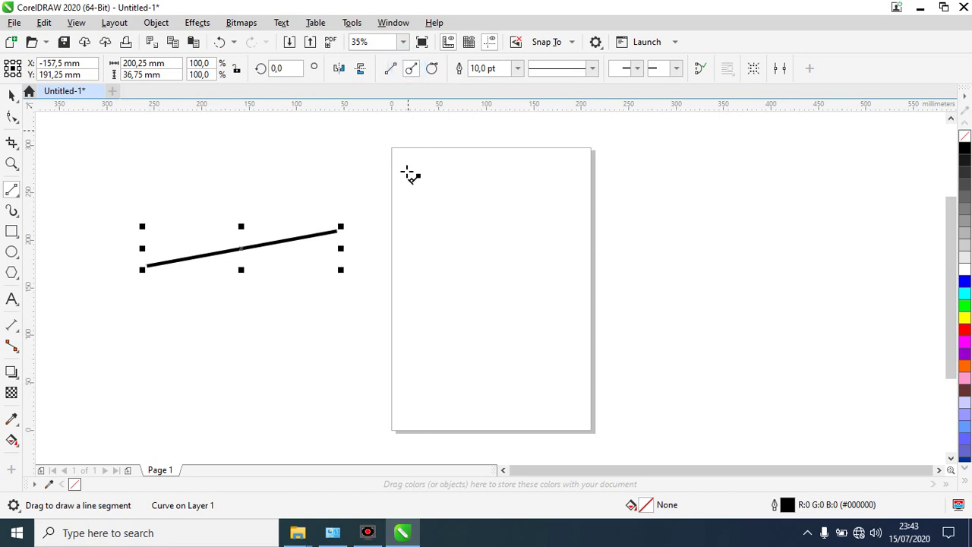
{"action": "left_click_drag", "start_coordinate": [405, 252], "coordinate": [610, 230]}
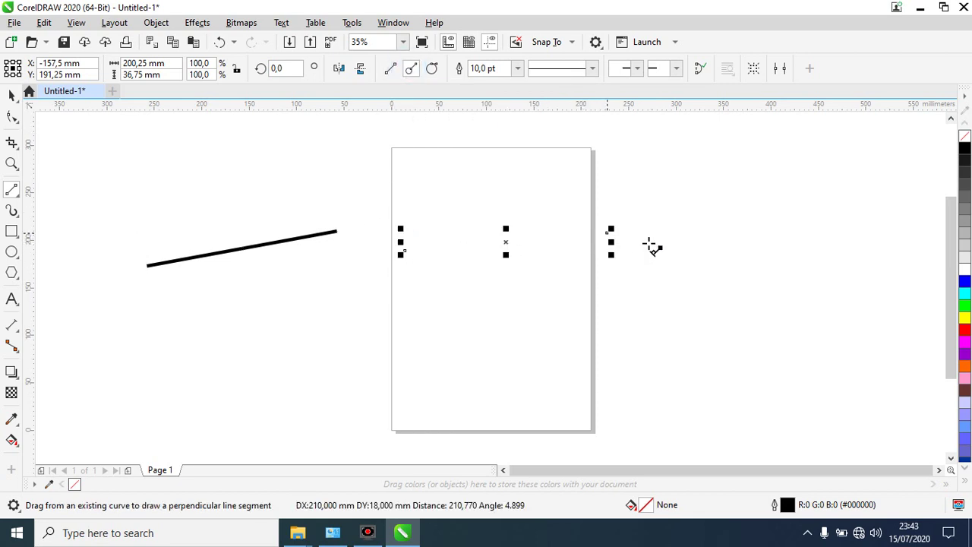
{"action": "left_click_drag", "start_coordinate": [418, 311], "coordinate": [490, 333]}
{"action": "left_click", "coordinate": [517, 304]}
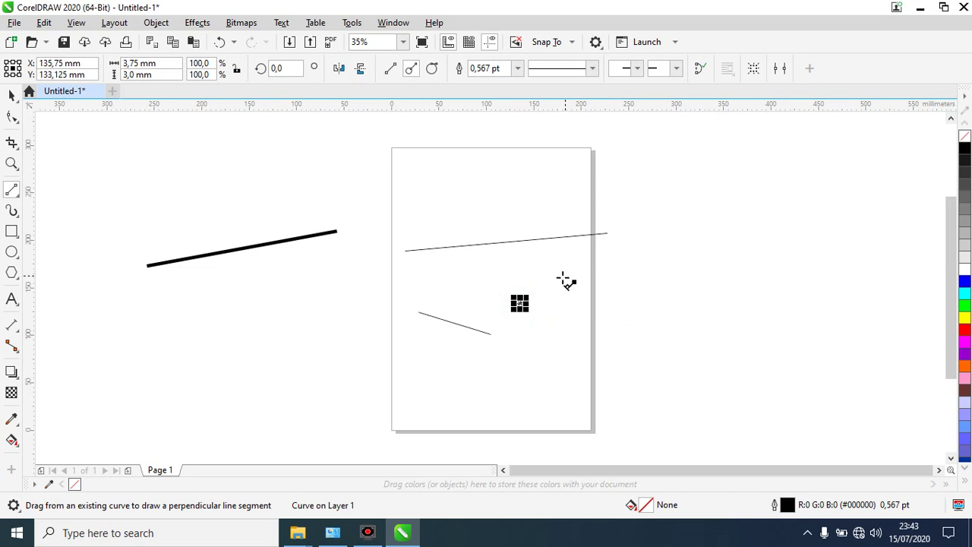
Undo the lines drawn on the page and the slanted line's outline width change
{"action": "key", "text": "ctrl+z"}
{"action": "key", "text": "ctrl+z"}
{"action": "key", "text": "ctrl+z"}
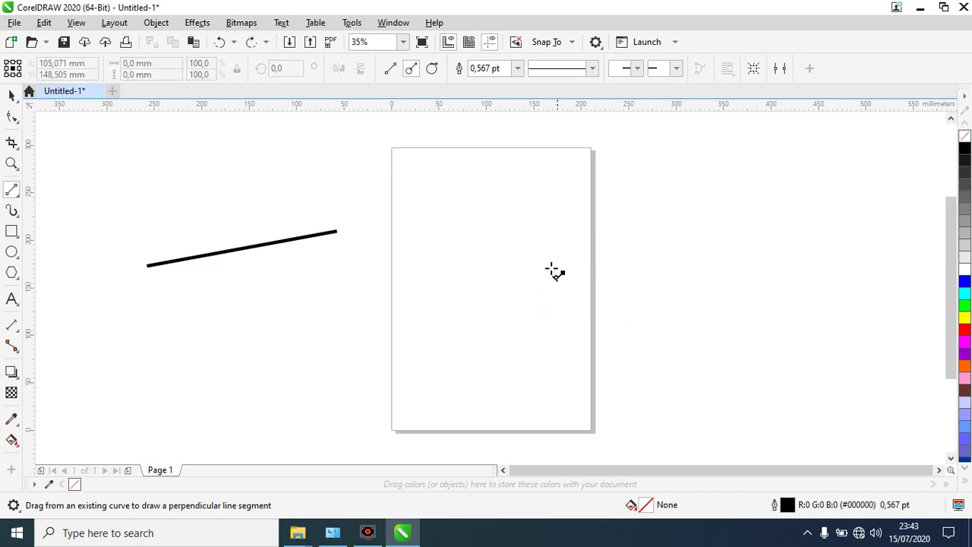
{"action": "key", "text": "ctrl+z"}
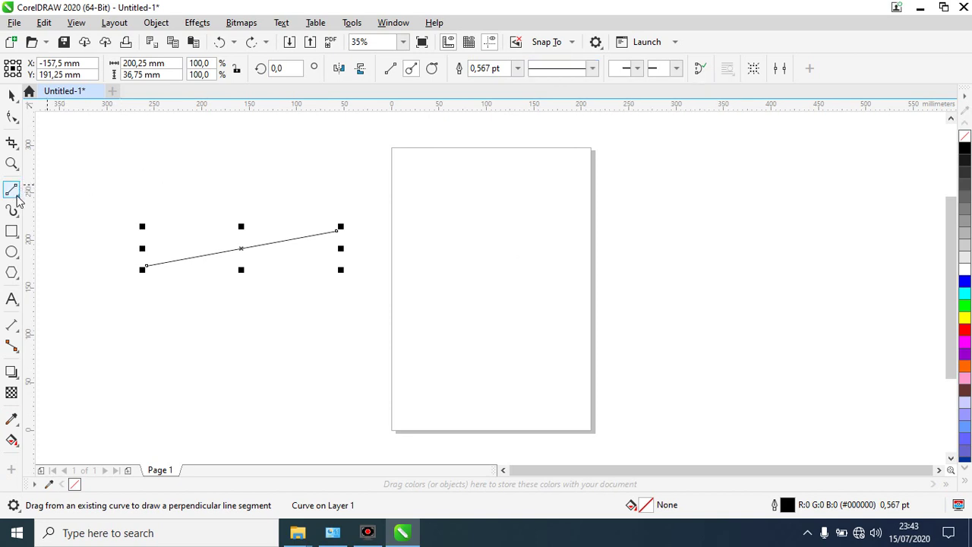
Apply a widely spaced dotted line style to the slanted line
{"action": "left_click", "coordinate": [592, 68]}
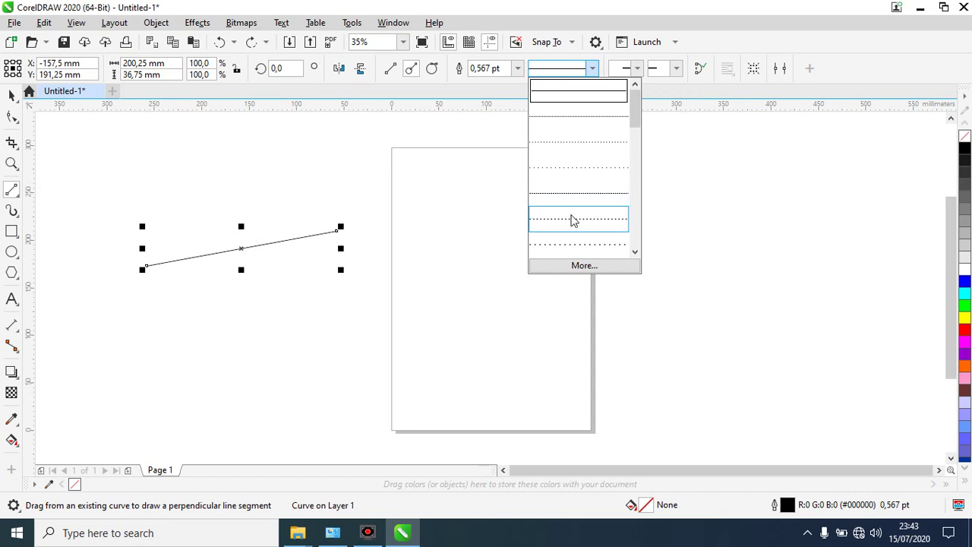
{"action": "left_click", "coordinate": [571, 242]}
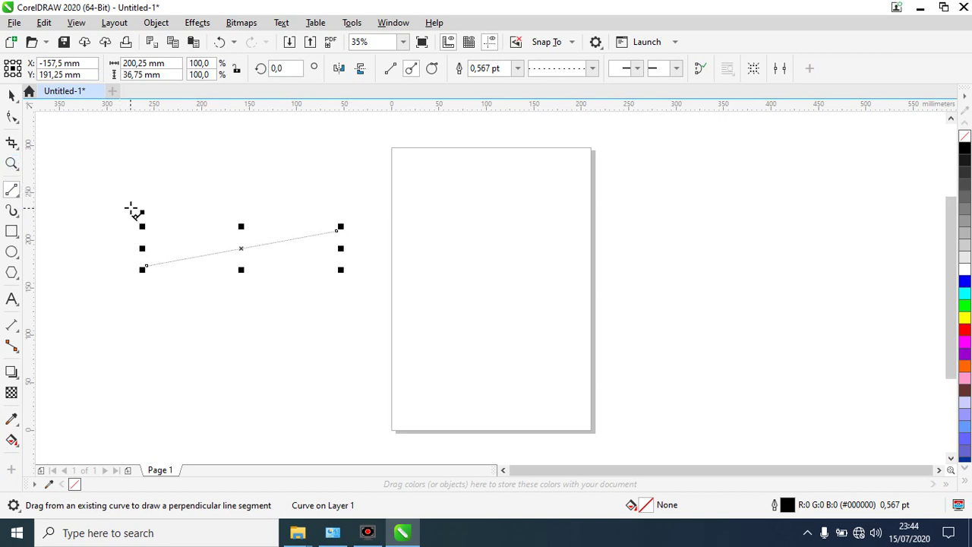
Examine the slanted line's dotted pattern up close and in relation to the whole page
{"action": "key", "text": "z"}
{"action": "left_click", "coordinate": [214, 304]}
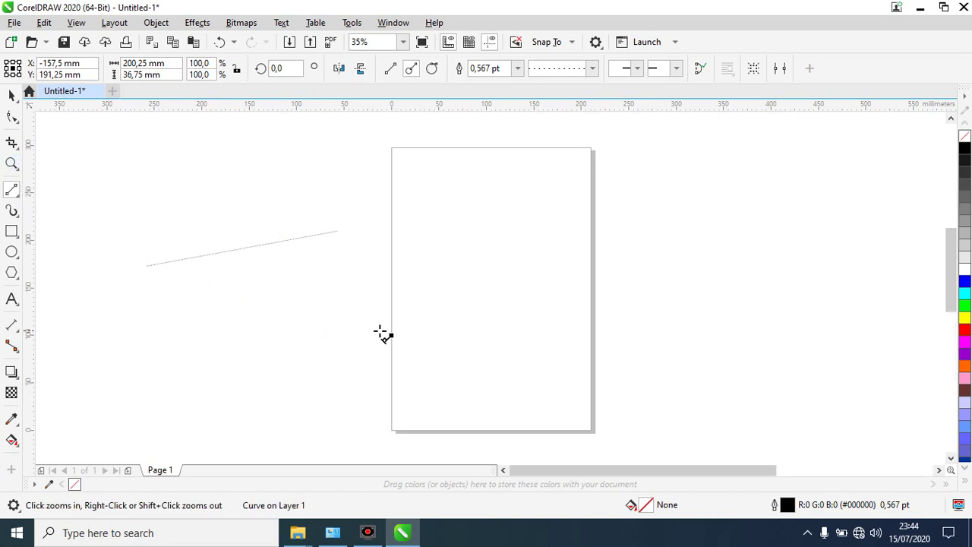
{"action": "key", "text": "shift+F2"}
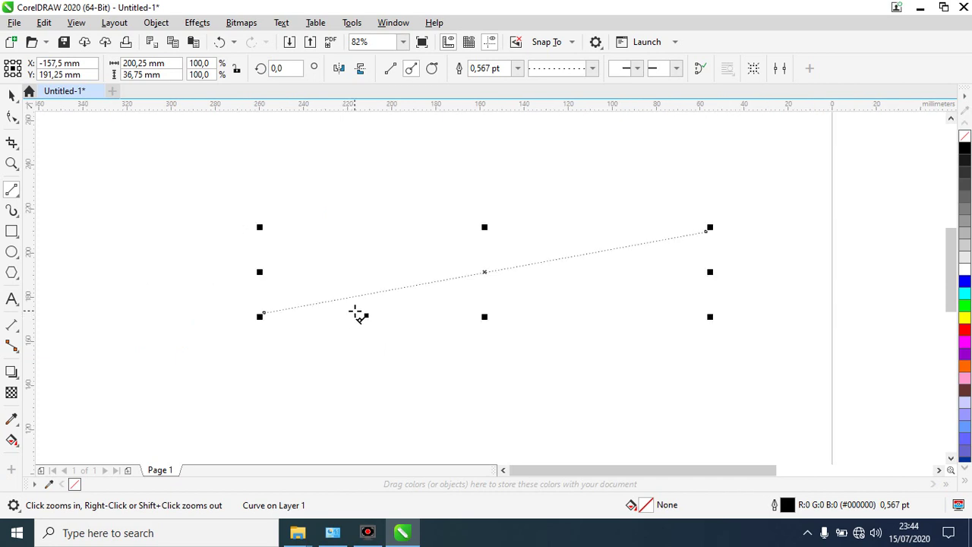
{"action": "left_click_drag", "start_coordinate": [230, 182], "coordinate": [761, 348]}
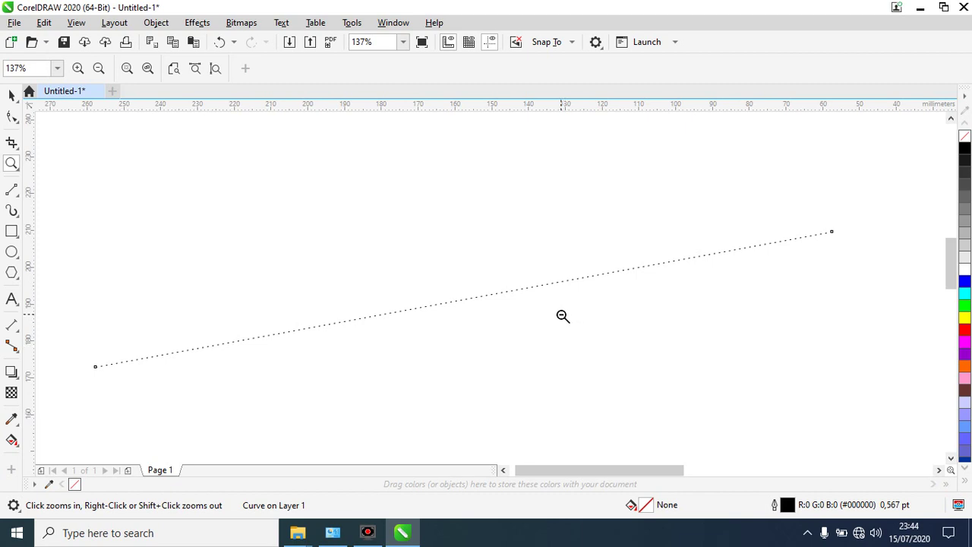
{"action": "key", "text": "shift+F4"}
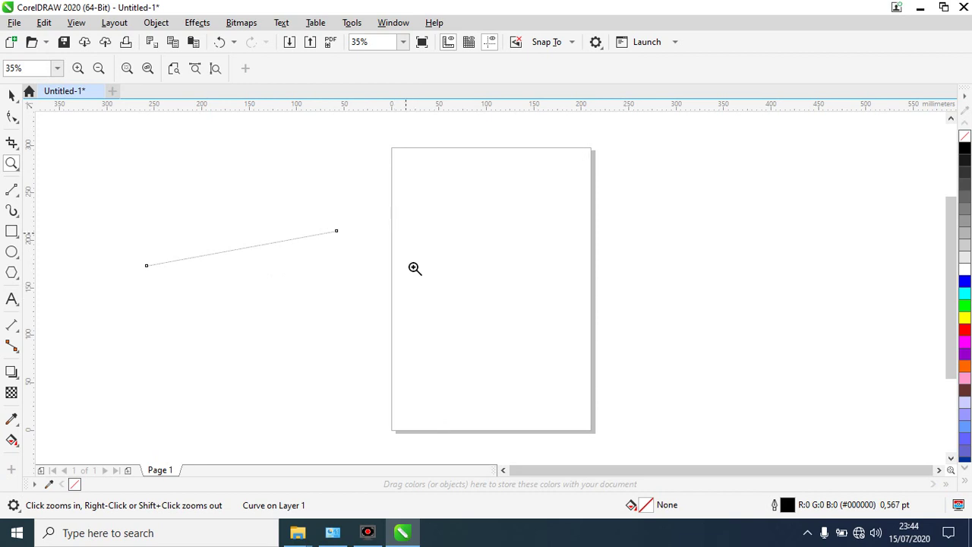
{"action": "left_click", "coordinate": [9, 94]}
{"action": "left_click", "coordinate": [147, 132]}
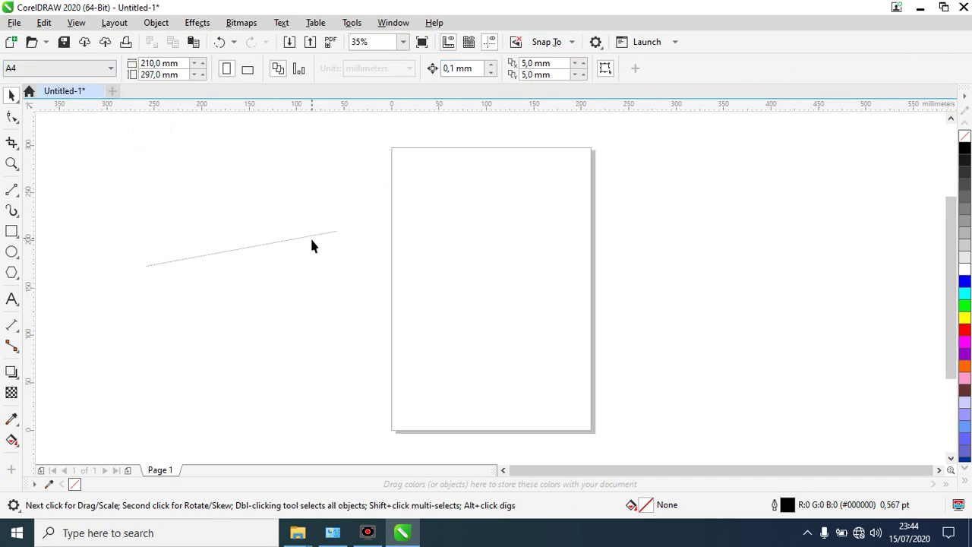
{"action": "key", "text": "F4"}
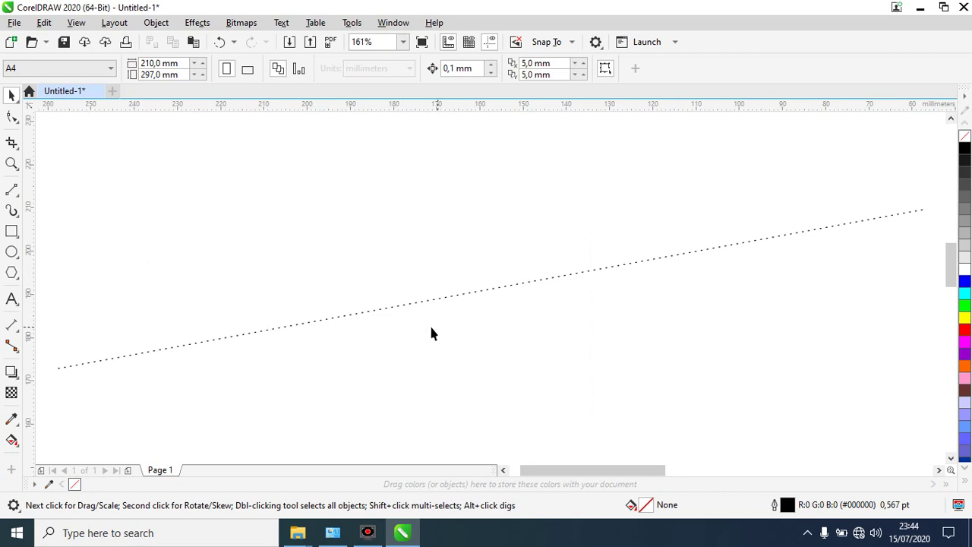
Add a solid arrowhead with a notched tail to the start of the dotted line and set its outline width to 12 pt
{"action": "left_click", "coordinate": [438, 300]}
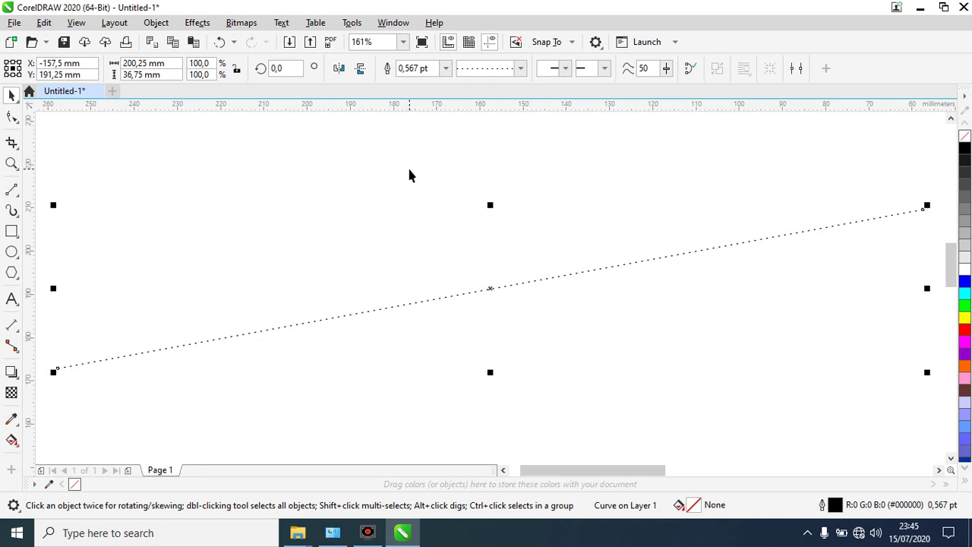
{"action": "key", "text": "shift+F4"}
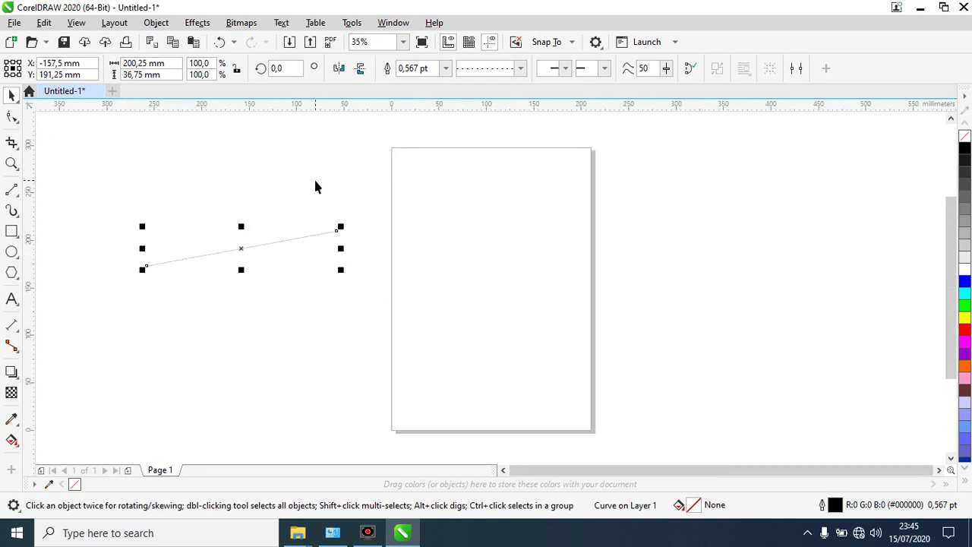
{"action": "left_click", "coordinate": [568, 70]}
{"action": "left_click", "coordinate": [592, 161]}
{"action": "left_click", "coordinate": [446, 69]}
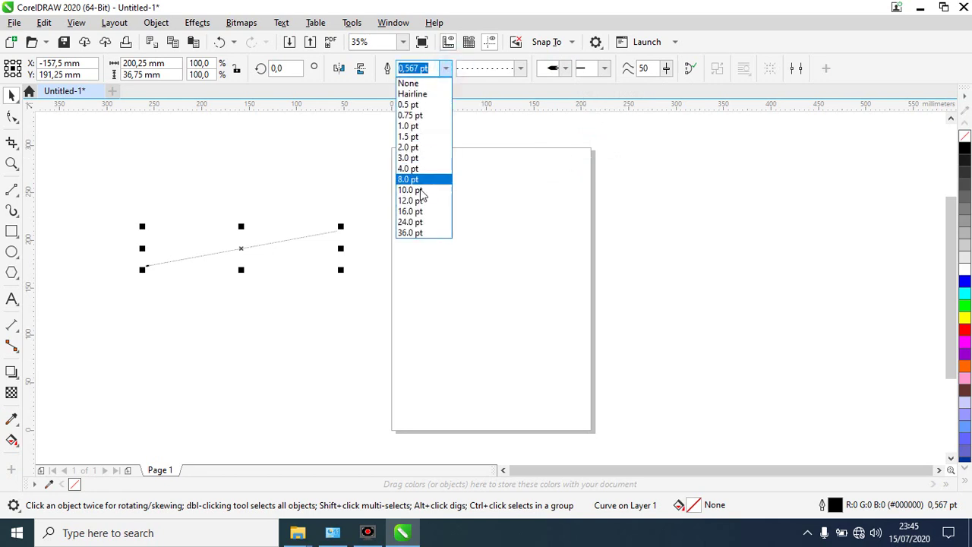
{"action": "left_click", "coordinate": [419, 202]}
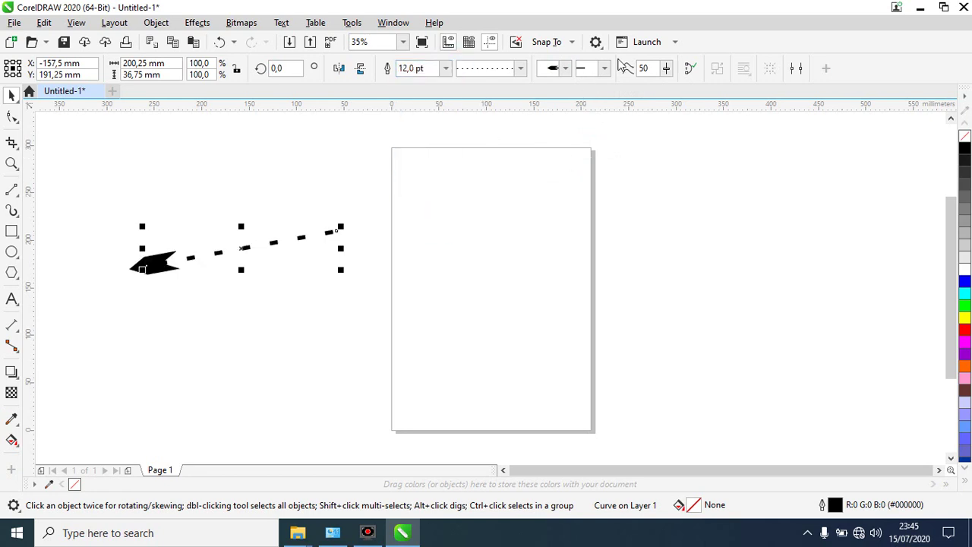
Add a solid arrowhead with a notched tail to the dotted line's end, try freehand smoothing at 96 and restore it to 50
{"action": "left_click", "coordinate": [605, 68]}
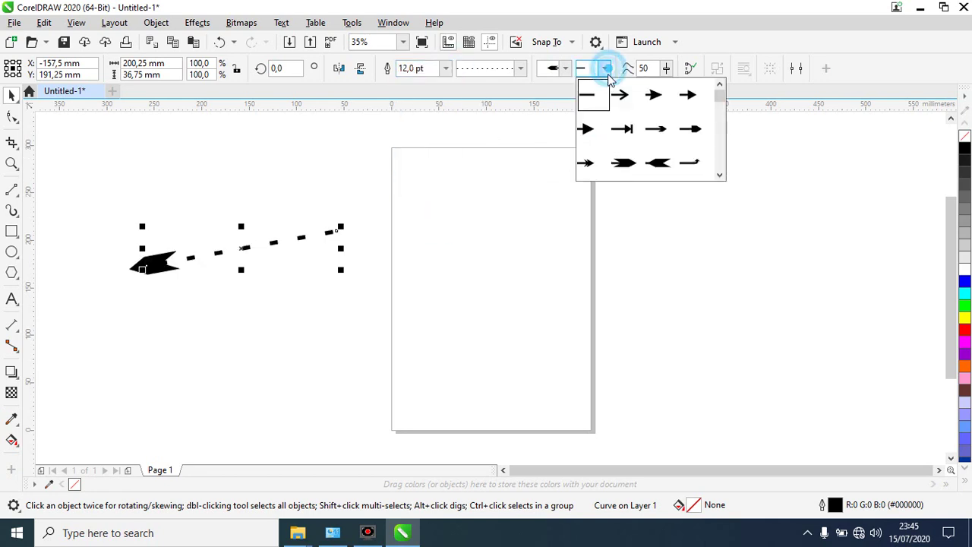
{"action": "left_click", "coordinate": [662, 164]}
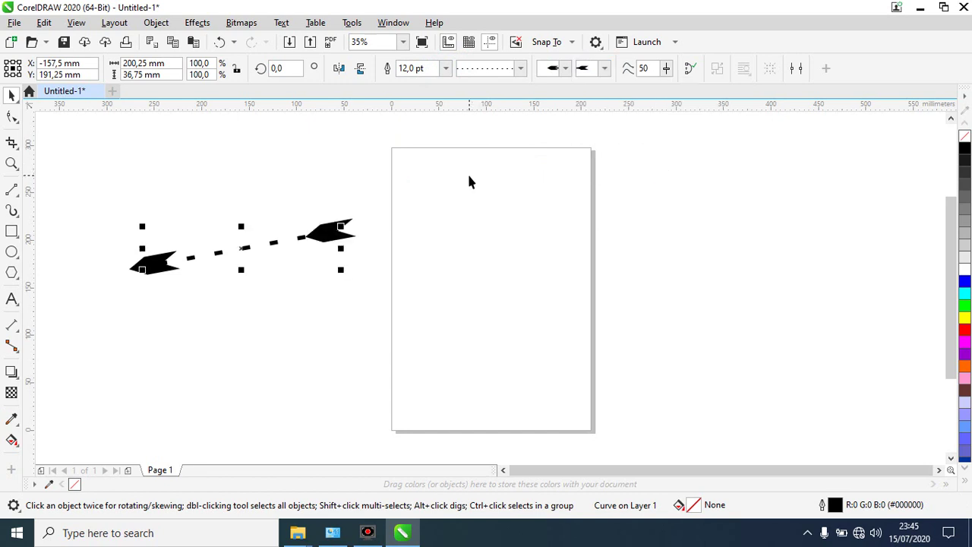
{"action": "left_click", "coordinate": [666, 68]}
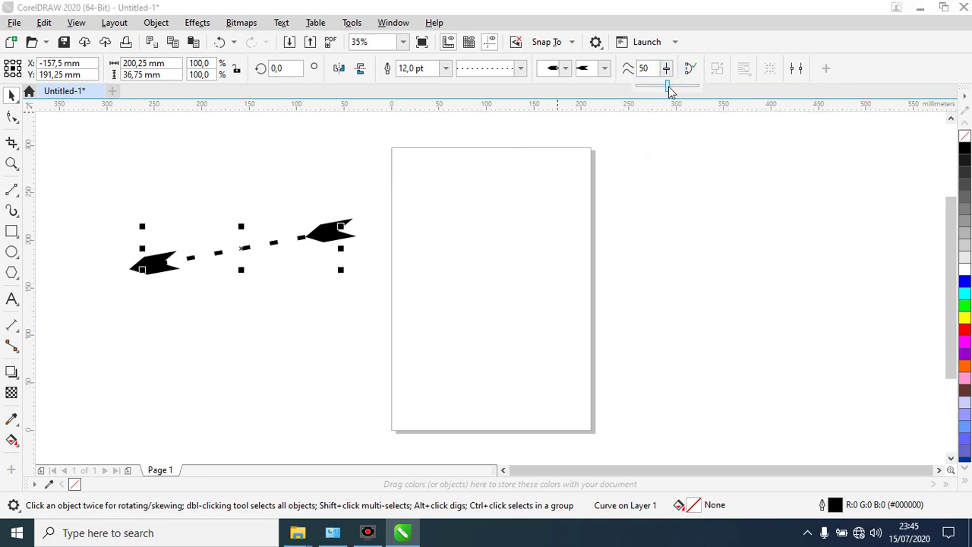
{"action": "left_click_drag", "start_coordinate": [667, 85], "coordinate": [698, 91]}
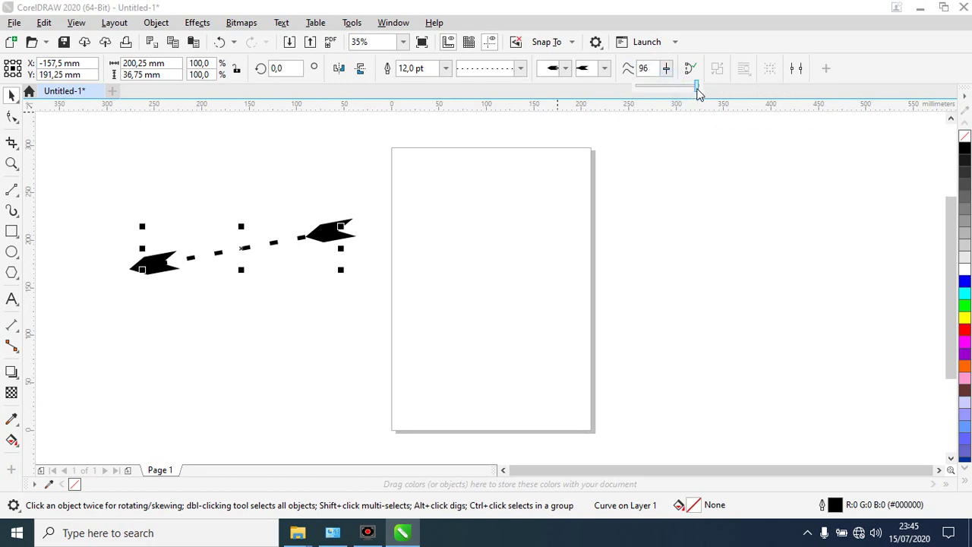
{"action": "double_click", "coordinate": [646, 67]}
{"action": "type", "text": "50"}
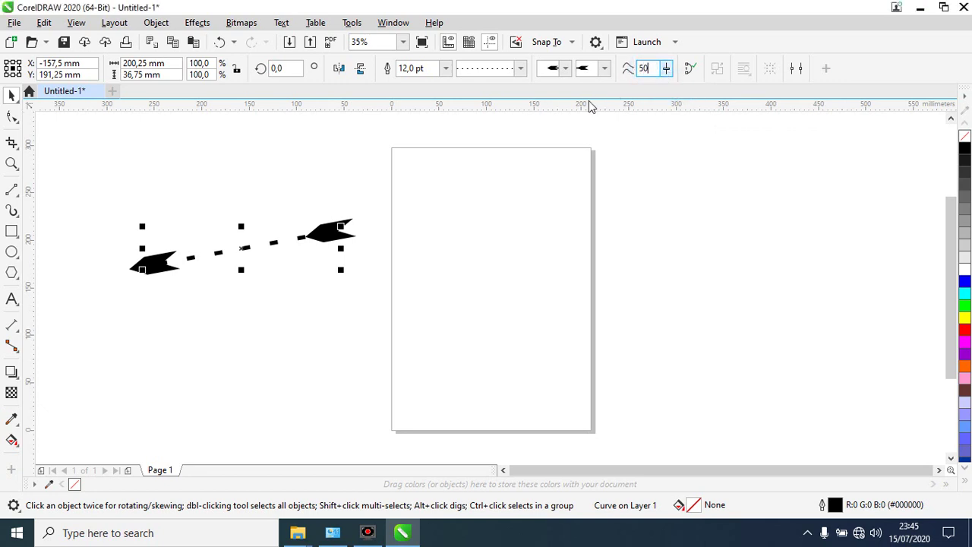
{"action": "key", "text": "Return"}
Delete the dotted line with the two arrowheads
{"action": "left_click", "coordinate": [183, 163]}
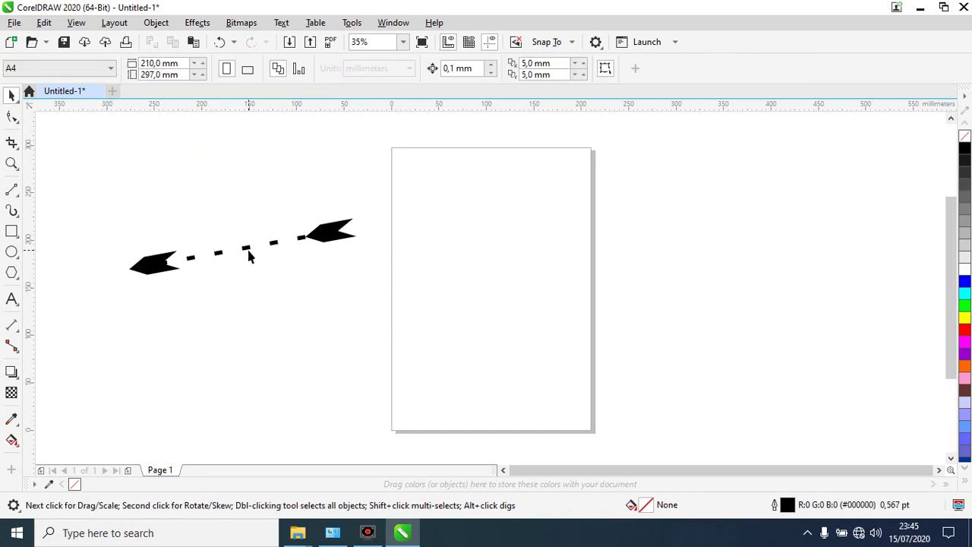
{"action": "left_click", "coordinate": [249, 248]}
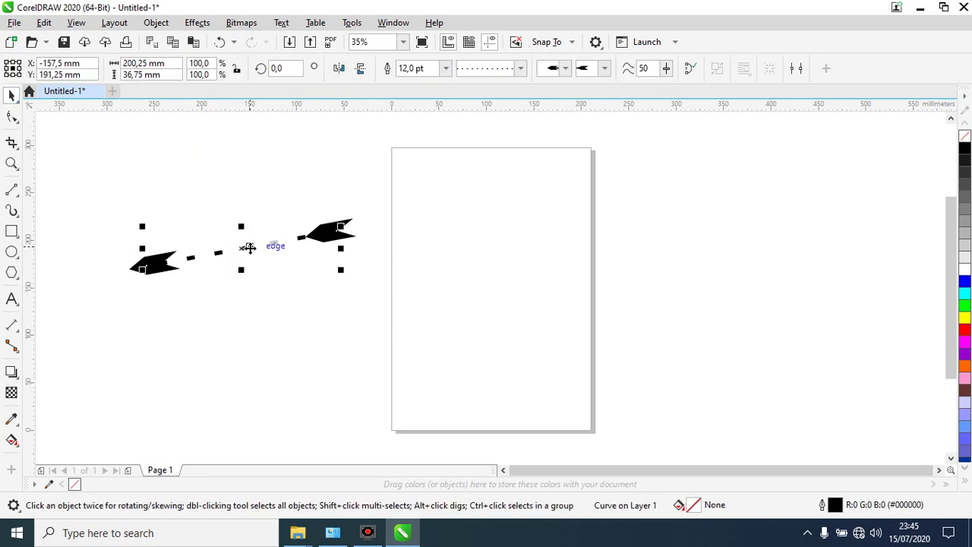
{"action": "key", "text": "Delete"}
Draw an open wavy four-node Bézier curve about 519 mm wide, starting left of the page and ending right of it
{"action": "left_click", "coordinate": [18, 199]}
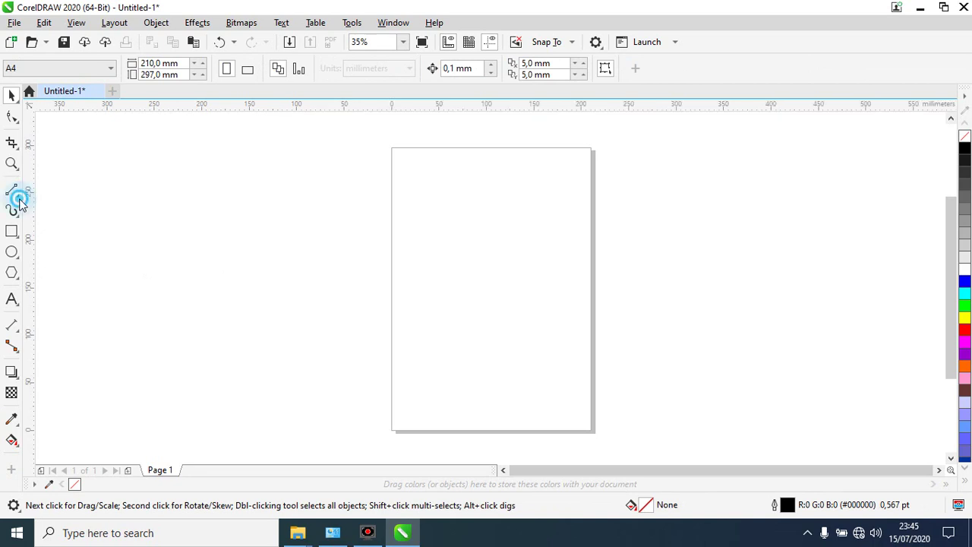
{"action": "left_click", "coordinate": [16, 194]}
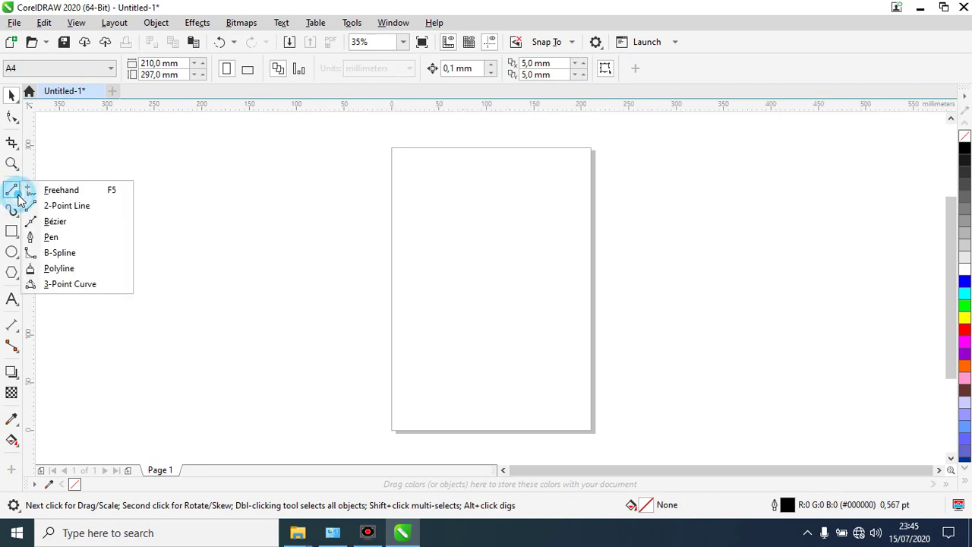
{"action": "left_click", "coordinate": [68, 222]}
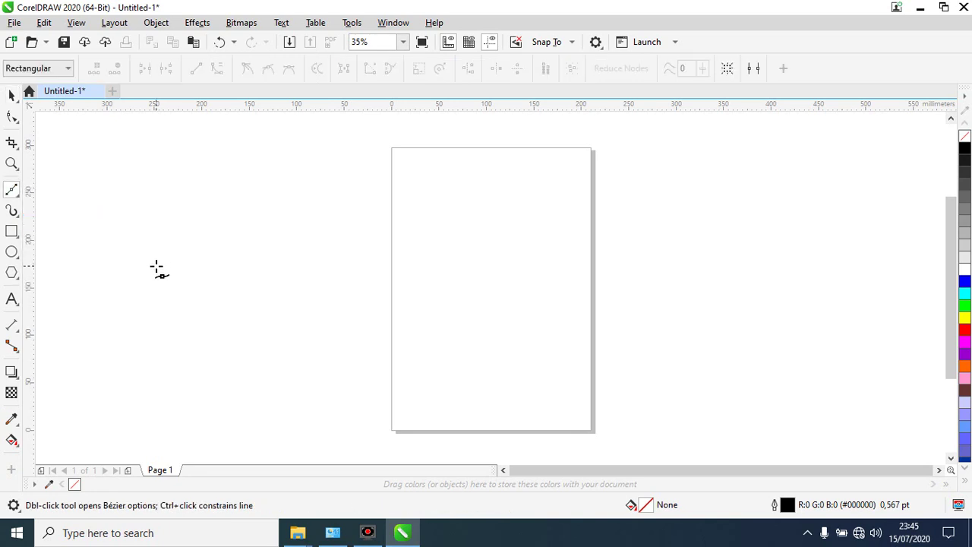
{"action": "left_click", "coordinate": [155, 266]}
{"action": "mouse_move", "coordinate": [272, 233]}
{"action": "left_mouse_down"}
{"action": "mouse_move", "coordinate": [397, 226]}
{"action": "mouse_move", "coordinate": [390, 231]}
{"action": "left_mouse_up"}
{"action": "left_click_drag", "start_coordinate": [455, 296], "coordinate": [540, 316]}
{"action": "left_click_drag", "start_coordinate": [649, 271], "coordinate": [698, 217]}
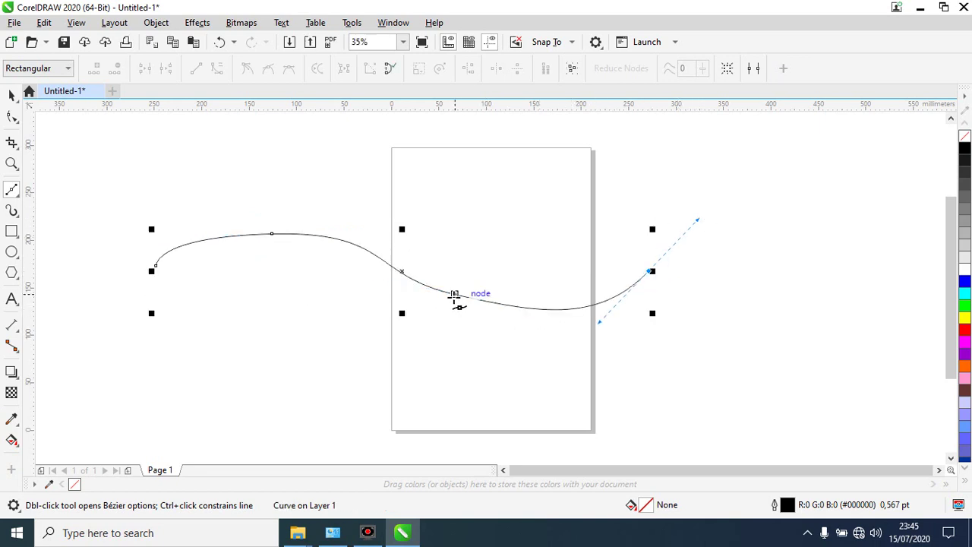
Reshape the wavy curve at its second node by swinging the node's right-hand control handle steeply upward
{"action": "left_click", "coordinate": [11, 118]}
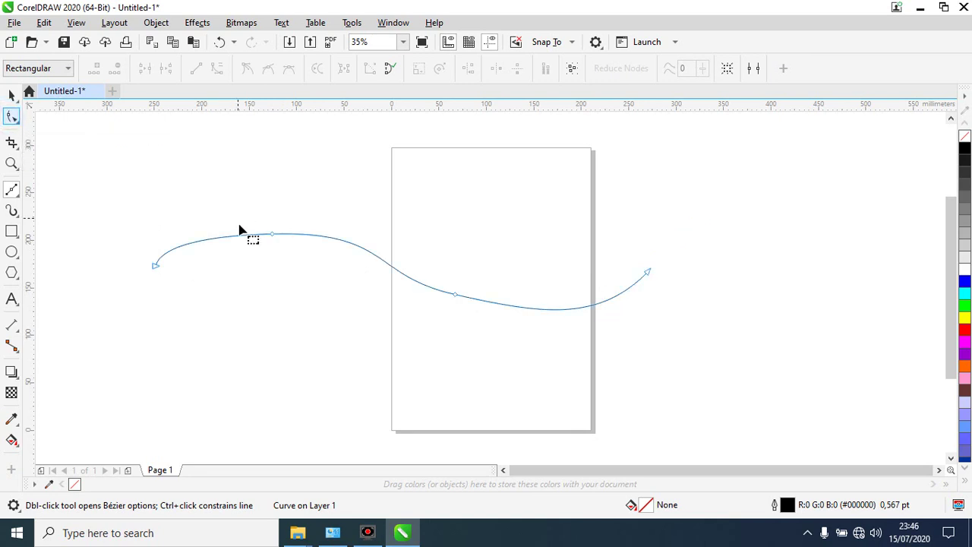
{"action": "left_click", "coordinate": [272, 233]}
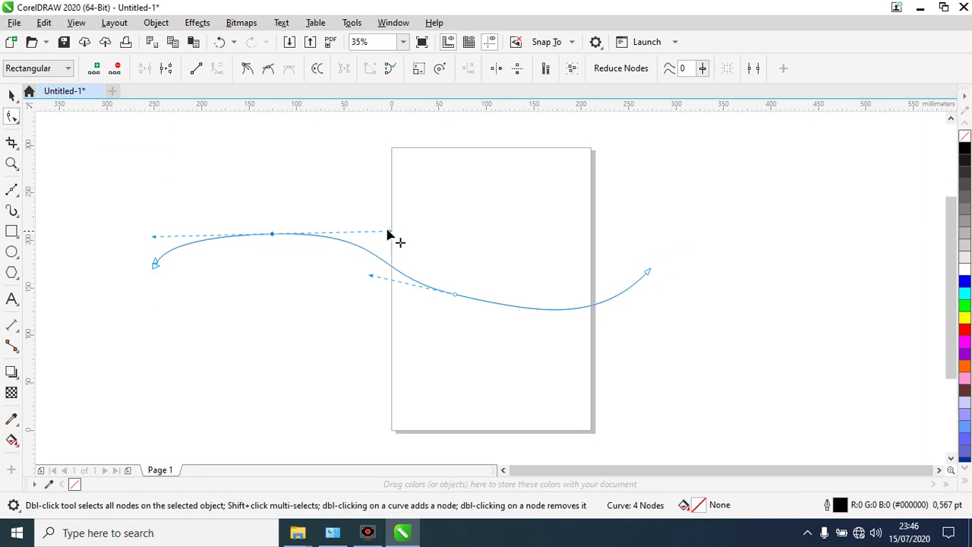
{"action": "left_click_drag", "start_coordinate": [388, 230], "coordinate": [296, 156]}
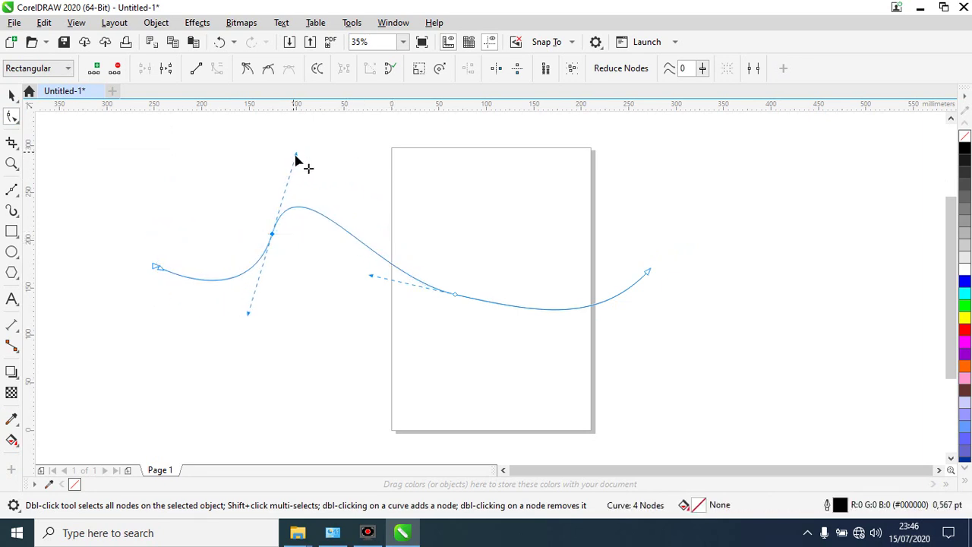
Convert the second node to a cusp, swing its upper handle to the right independently, and undo that handle move
{"action": "left_click", "coordinate": [247, 69]}
{"action": "left_click_drag", "start_coordinate": [296, 155], "coordinate": [352, 205]}
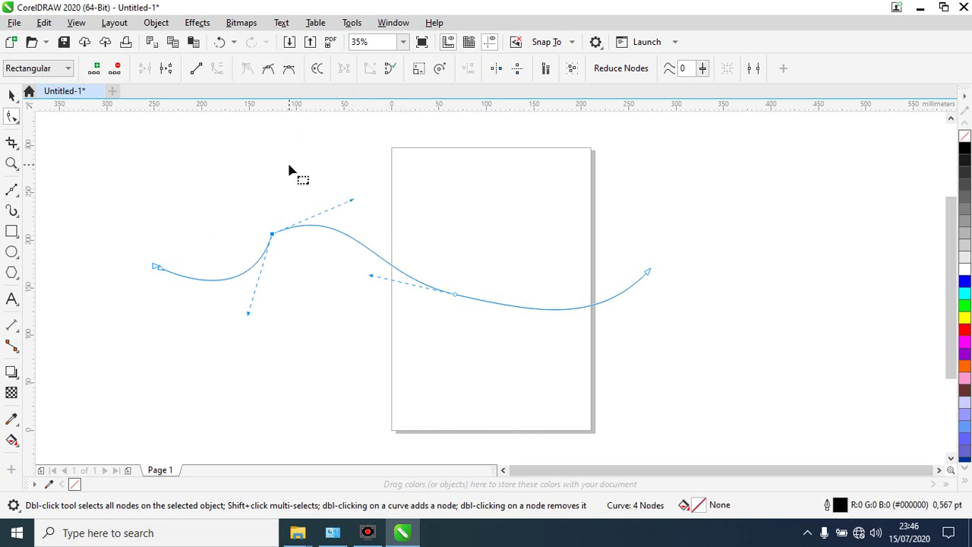
{"action": "key", "text": "ctrl+z"}
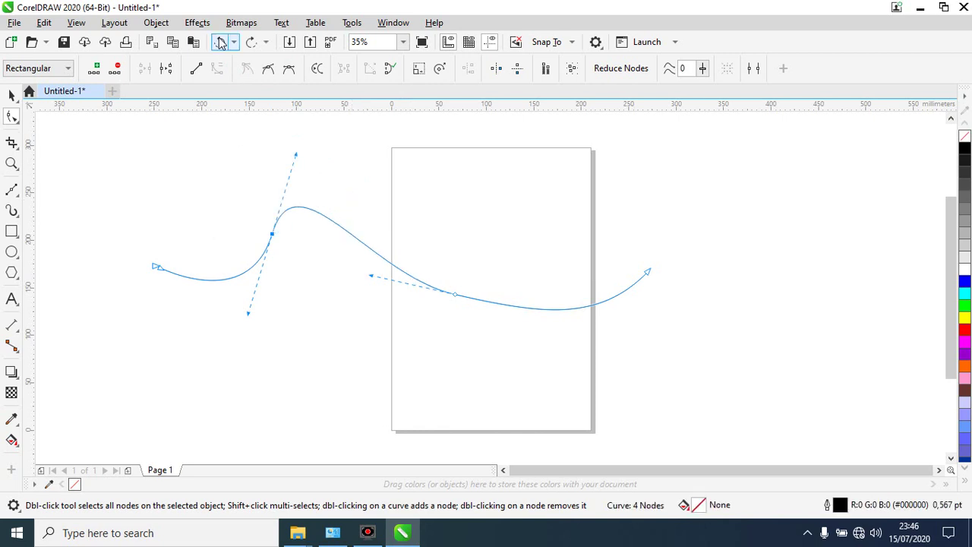
Convert the wavy curve's second node to a smooth node and tilt its upper handle past vertical to the left
{"action": "left_click", "coordinate": [268, 69]}
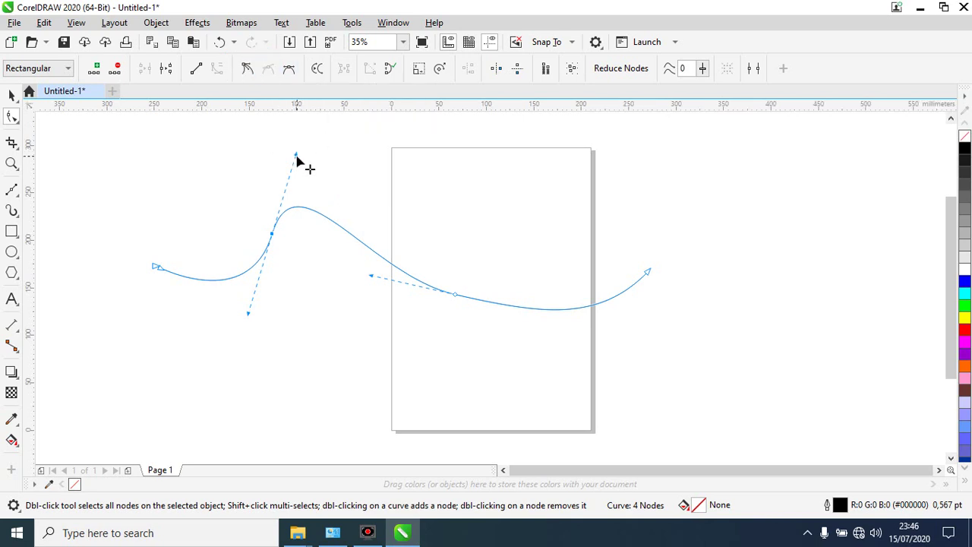
{"action": "left_click_drag", "start_coordinate": [296, 156], "coordinate": [279, 142]}
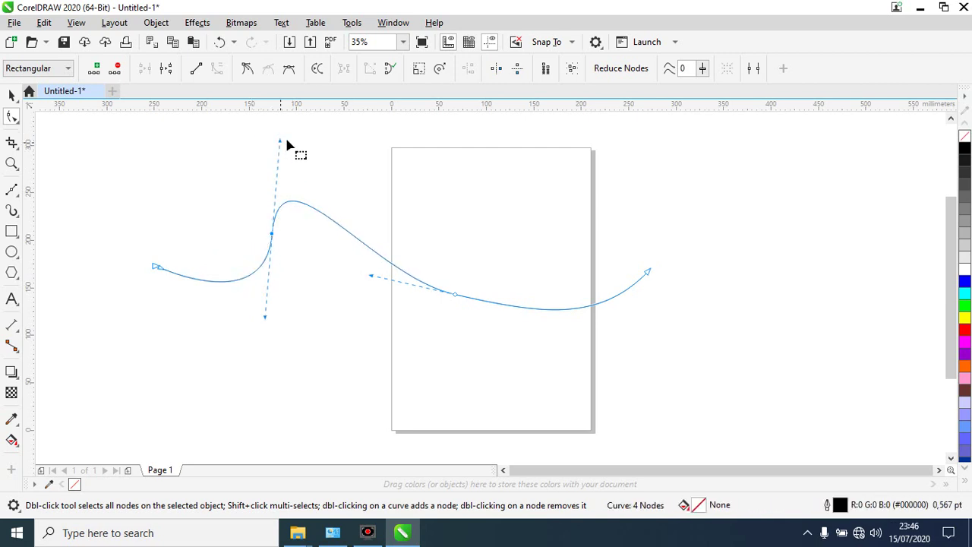
{"action": "double_click", "coordinate": [678, 70]}
{"action": "left_click_drag", "start_coordinate": [281, 142], "coordinate": [258, 140]}
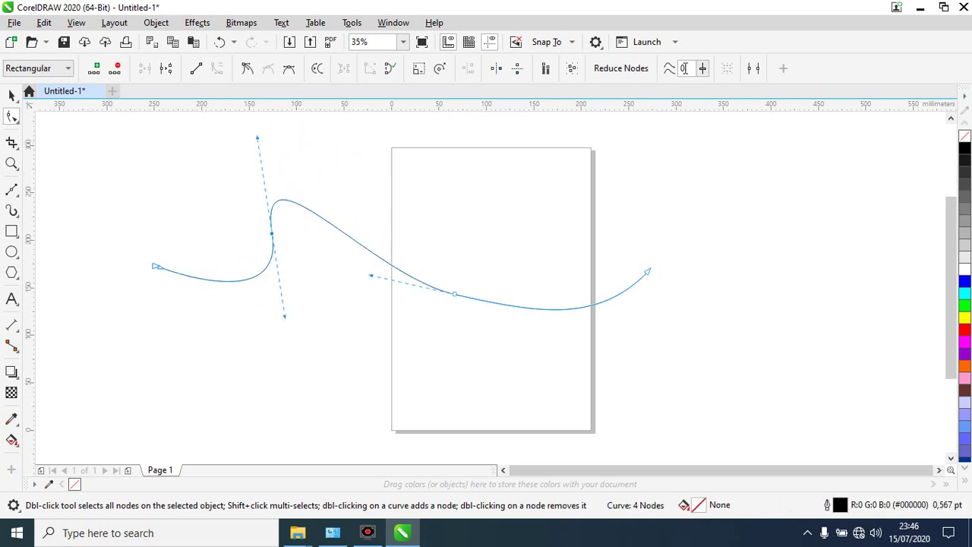
Make the second node symmetrical, adjust its upper handle slightly and deselect the wavy curve
{"action": "left_click", "coordinate": [289, 69]}
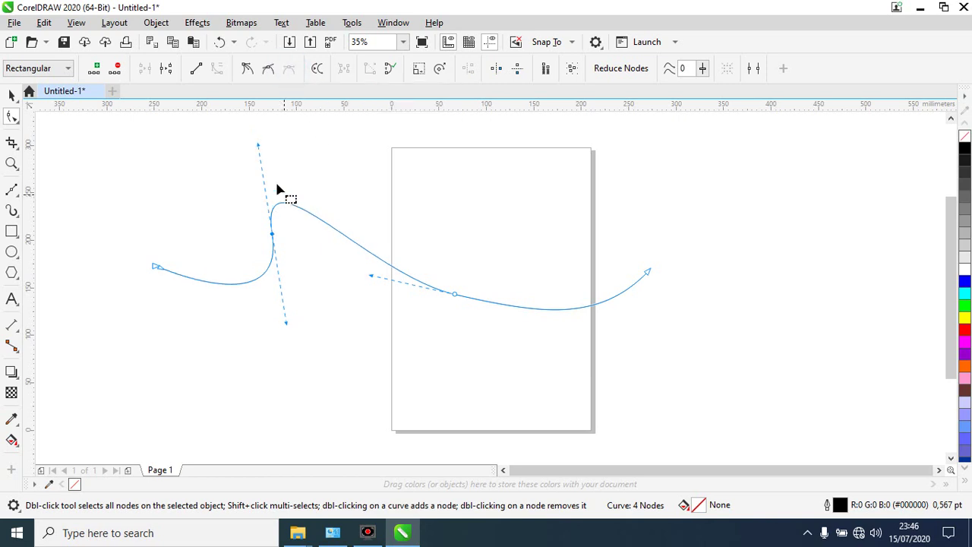
{"action": "mouse_move", "coordinate": [258, 145]}
{"action": "left_mouse_down"}
{"action": "mouse_move", "coordinate": [460, 159]}
{"action": "mouse_move", "coordinate": [273, 136]}
{"action": "mouse_move", "coordinate": [219, 170]}
{"action": "mouse_move", "coordinate": [236, 191]}
{"action": "mouse_move", "coordinate": [271, 190]}
{"action": "mouse_move", "coordinate": [275, 165]}
{"action": "mouse_move", "coordinate": [259, 146]}
{"action": "left_mouse_up"}
{"action": "left_click", "coordinate": [12, 95]}
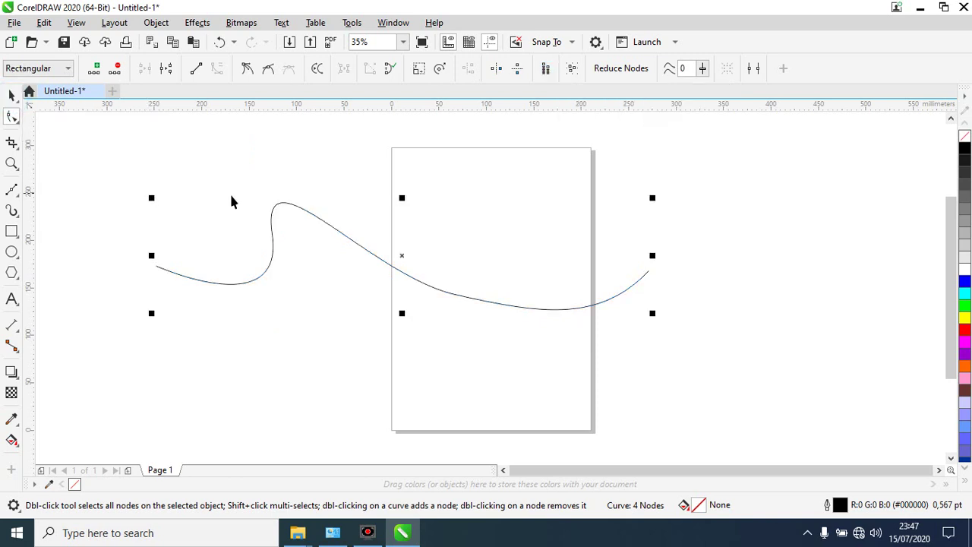
{"action": "left_click", "coordinate": [243, 192]}
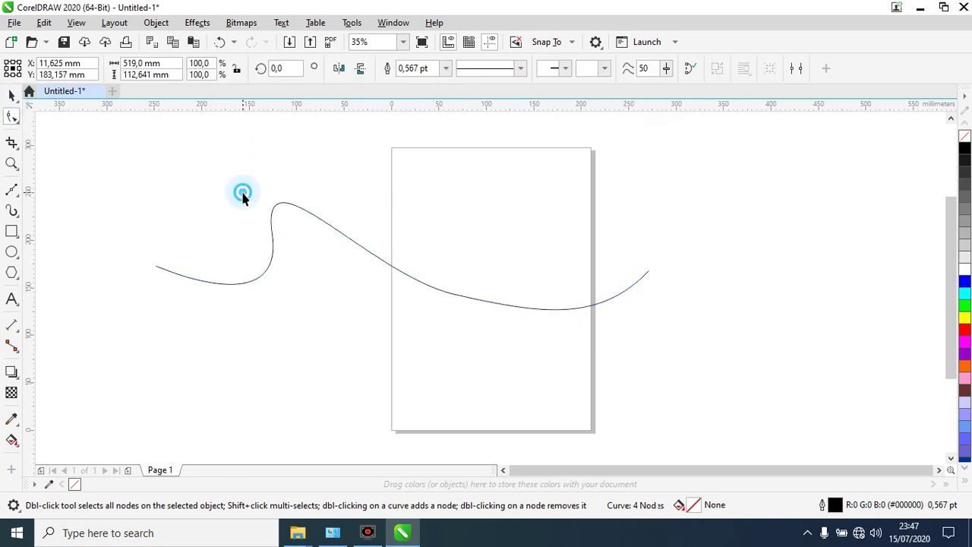
Draw a closed five-node Bézier shape about 313 mm wide and 86 mm high below the wavy curve, extending past the page's right edge
{"action": "left_click", "coordinate": [13, 192]}
{"action": "left_click", "coordinate": [16, 195]}
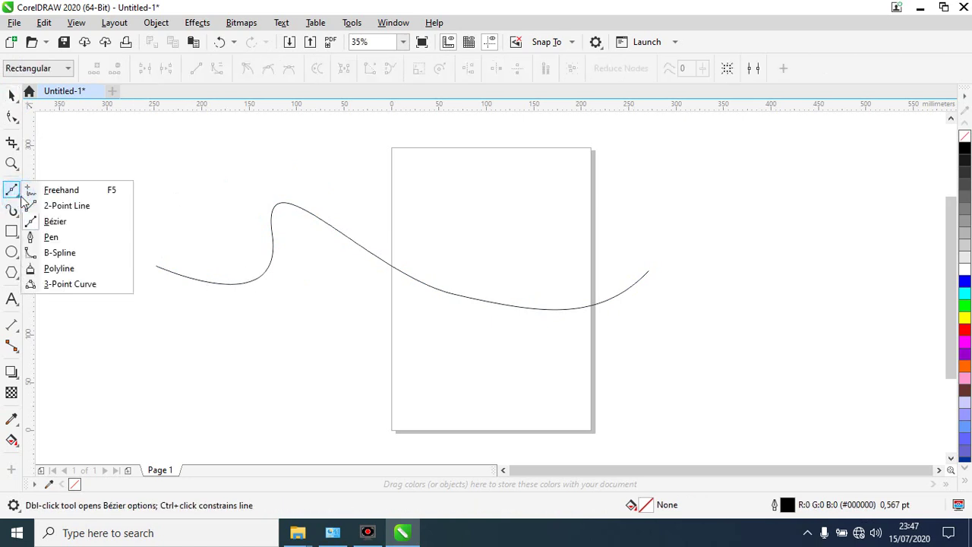
{"action": "left_click", "coordinate": [60, 223]}
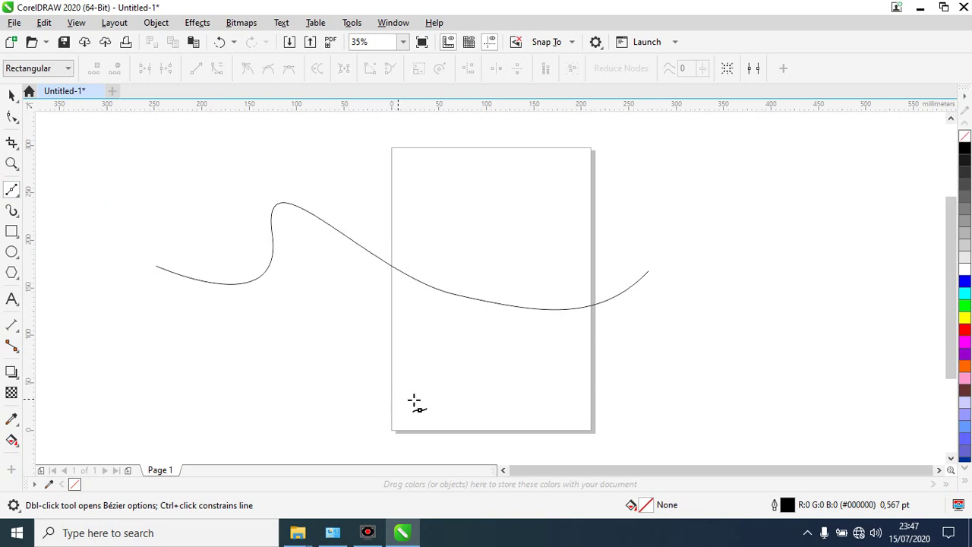
{"action": "left_click", "coordinate": [441, 406]}
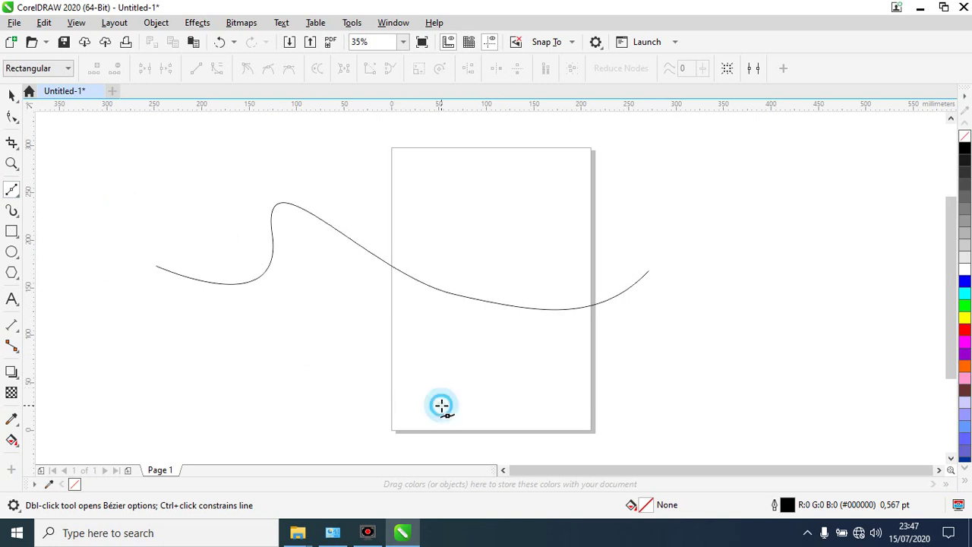
{"action": "left_click_drag", "start_coordinate": [588, 394], "coordinate": [633, 399]}
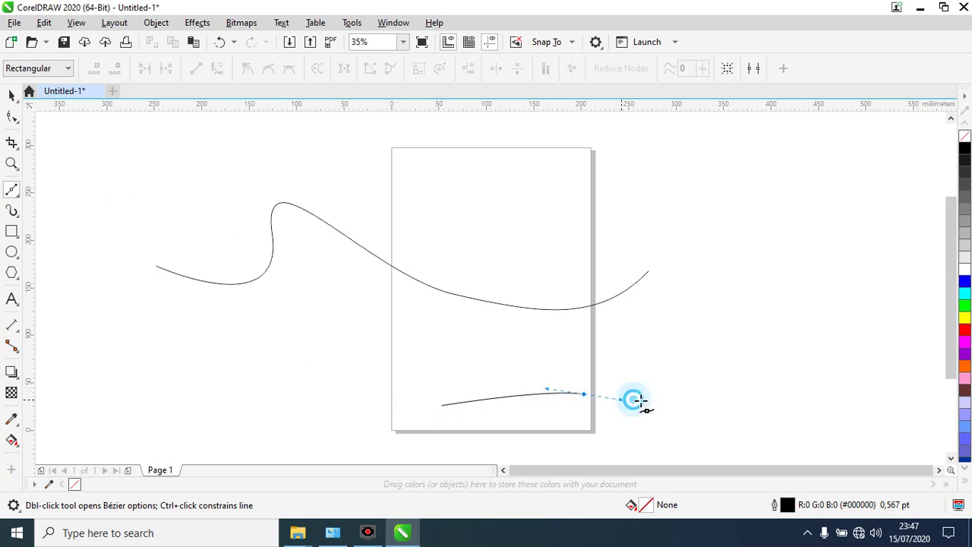
{"action": "left_click_drag", "start_coordinate": [734, 391], "coordinate": [734, 347]}
{"action": "left_click_drag", "start_coordinate": [635, 332], "coordinate": [509, 337]}
{"action": "left_click_drag", "start_coordinate": [452, 365], "coordinate": [440, 403]}
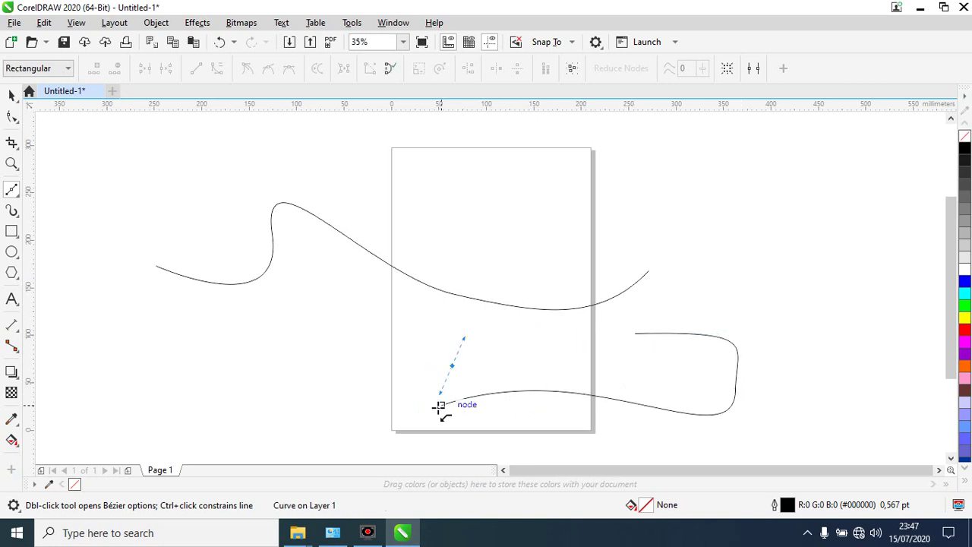
{"action": "left_click", "coordinate": [441, 404]}
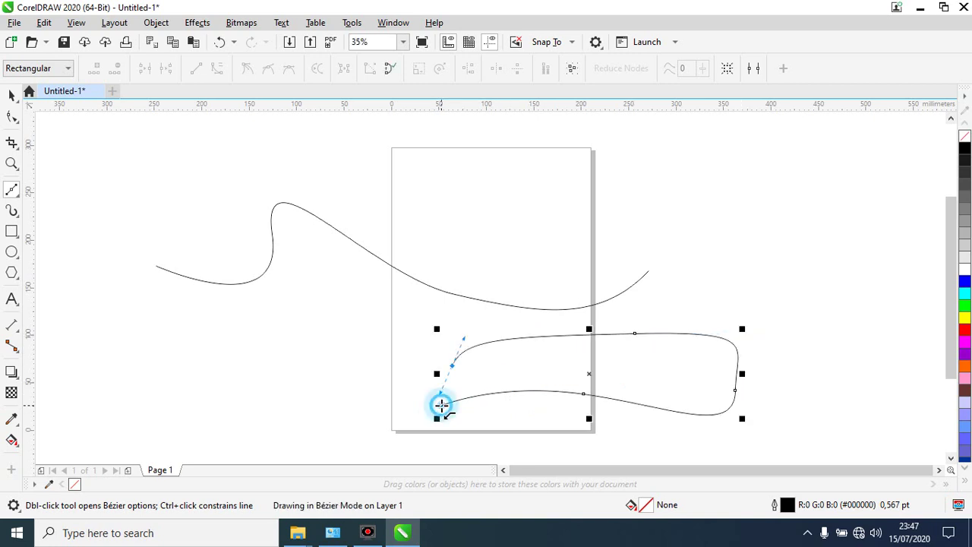
Fill the closed shape with blue, then remove its outline and give it a black one again
{"action": "left_click", "coordinate": [965, 281]}
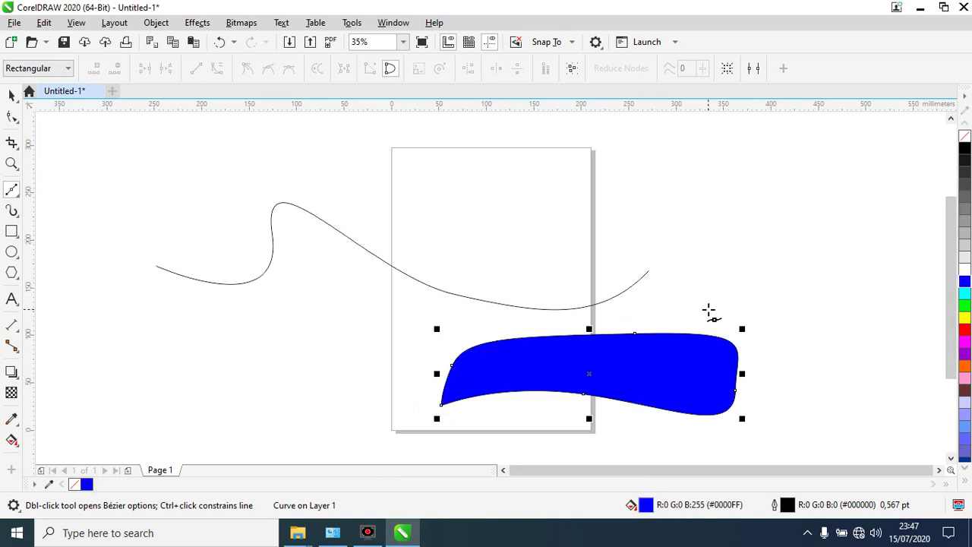
{"action": "right_click", "coordinate": [967, 140]}
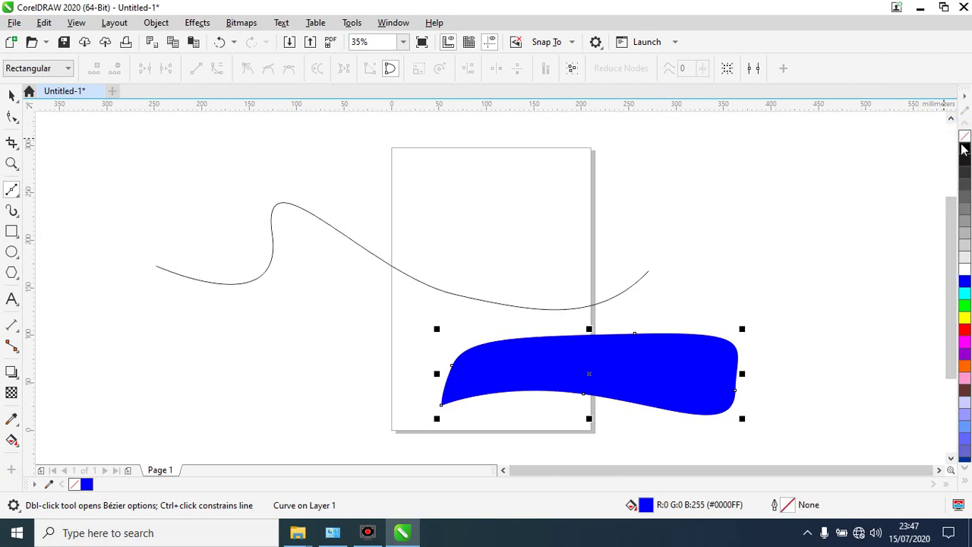
{"action": "right_click", "coordinate": [965, 149]}
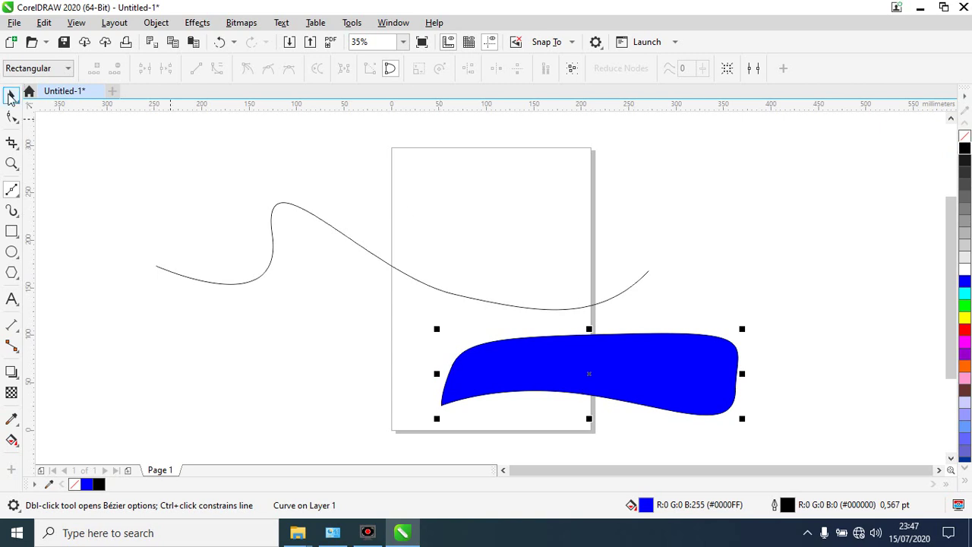
Remove the closed shape's fill and move the shape about 237 mm left so that it straddles the page's left edge
{"action": "left_click", "coordinate": [964, 137]}
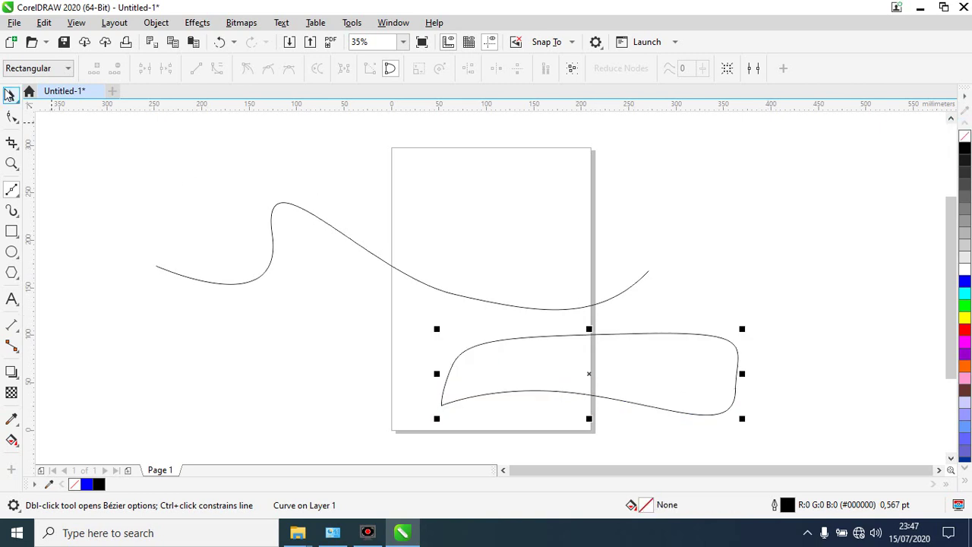
{"action": "left_click", "coordinate": [10, 93]}
{"action": "left_click", "coordinate": [564, 354]}
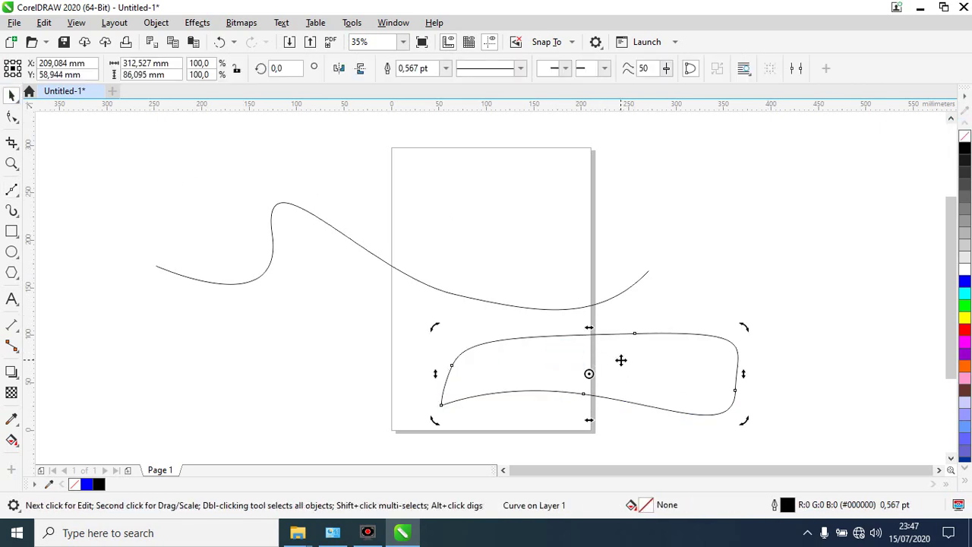
{"action": "left_click_drag", "start_coordinate": [643, 353], "coordinate": [421, 355]}
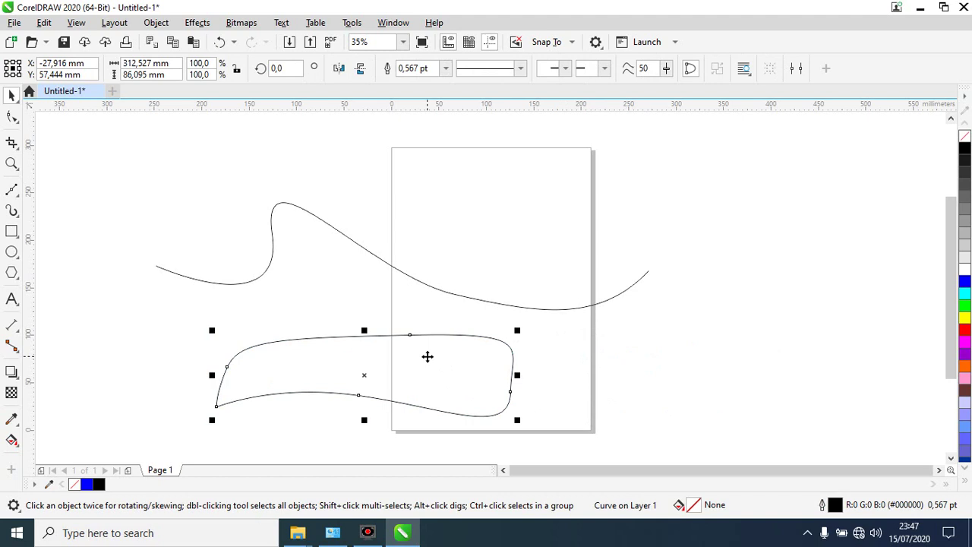
Extend the wavy curve from its right end with two more smooth Bézier nodes that arch back over the page toward the left
{"action": "left_click", "coordinate": [464, 300]}
{"action": "key", "text": "F5"}
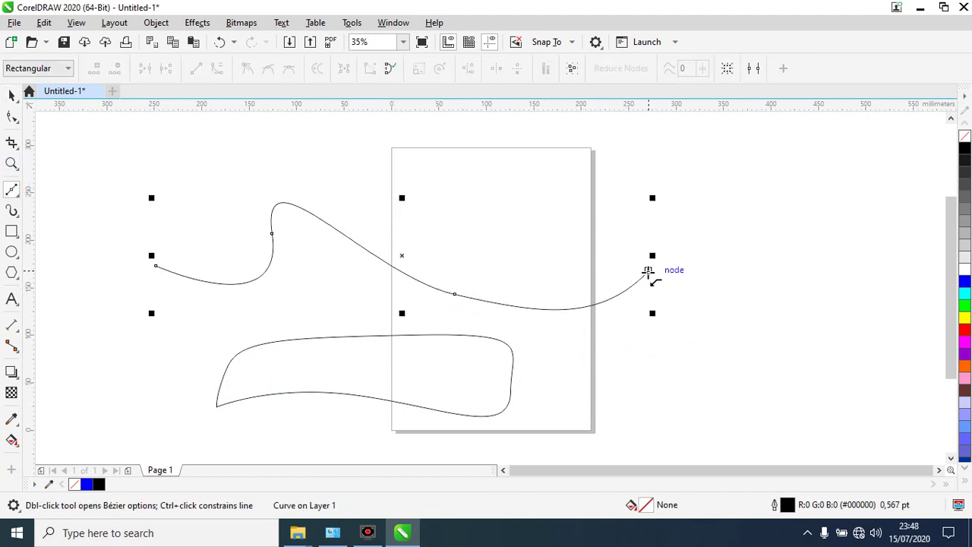
{"action": "left_click", "coordinate": [647, 271]}
{"action": "left_click_drag", "start_coordinate": [602, 171], "coordinate": [511, 141]}
{"action": "left_click_drag", "start_coordinate": [273, 141], "coordinate": [192, 184]}
Close the extended curve at its left end node and fill it with blue, then undo the fill and the closing segment
{"action": "left_click", "coordinate": [155, 266]}
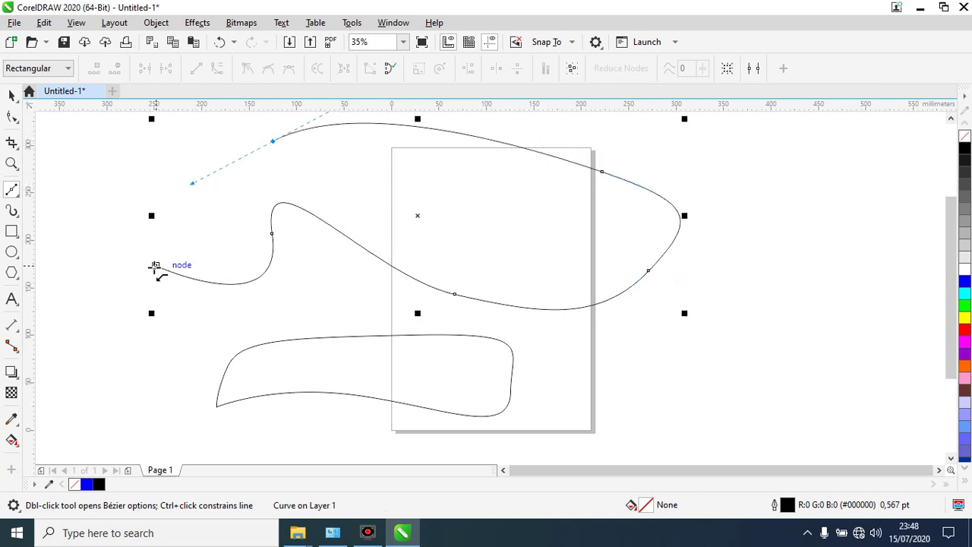
{"action": "left_click", "coordinate": [964, 281]}
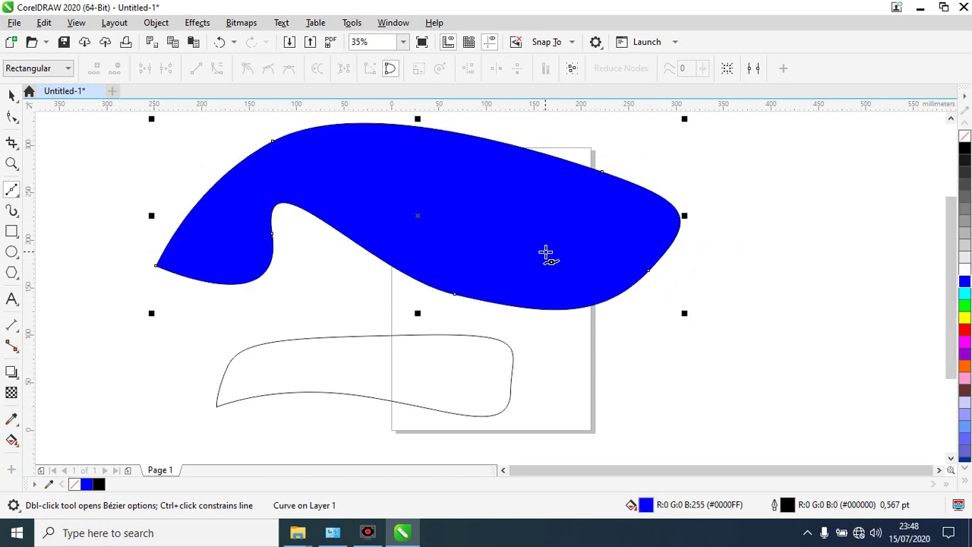
{"action": "left_click", "coordinate": [218, 43]}
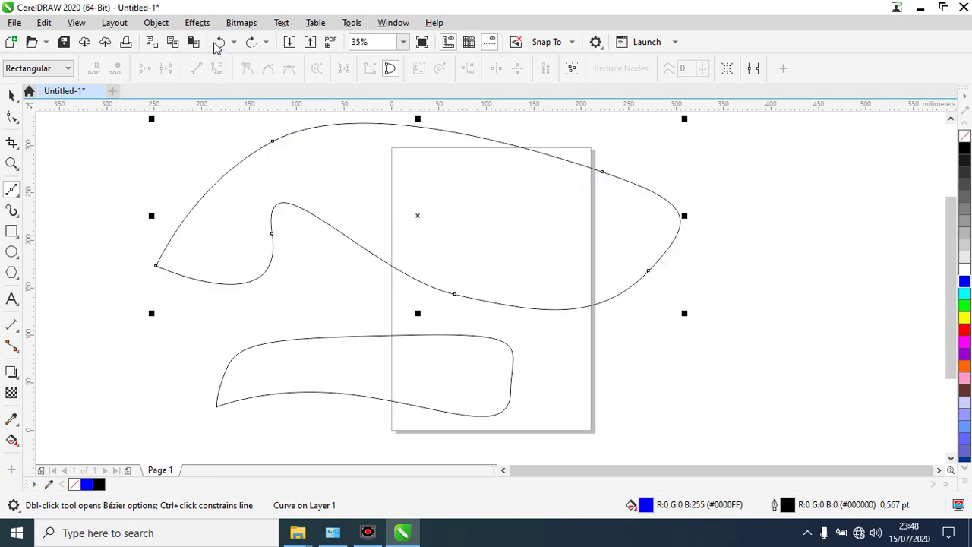
{"action": "left_click", "coordinate": [217, 44]}
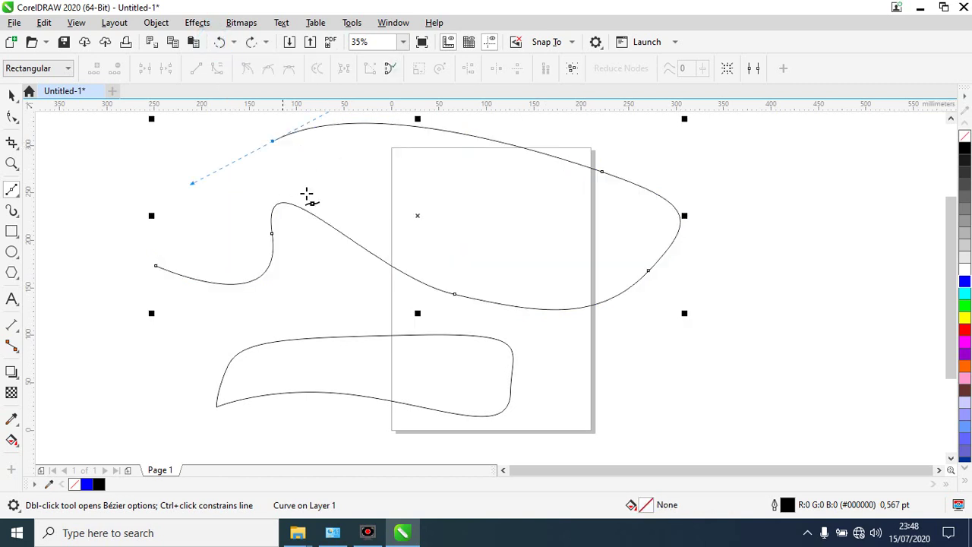
Deselect and reselect the open curve, then assign it a blue fill
{"action": "left_click", "coordinate": [9, 94]}
{"action": "left_click", "coordinate": [773, 260]}
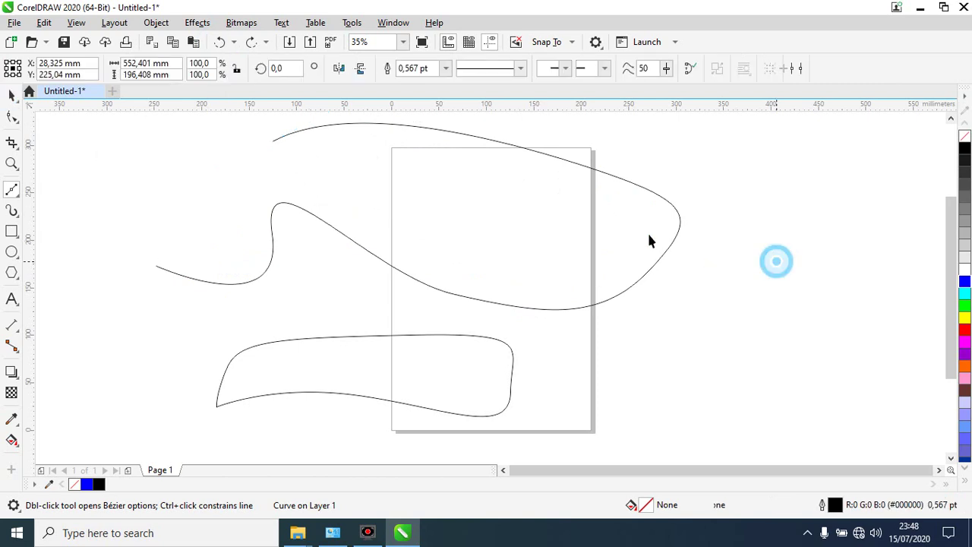
{"action": "left_click", "coordinate": [650, 232]}
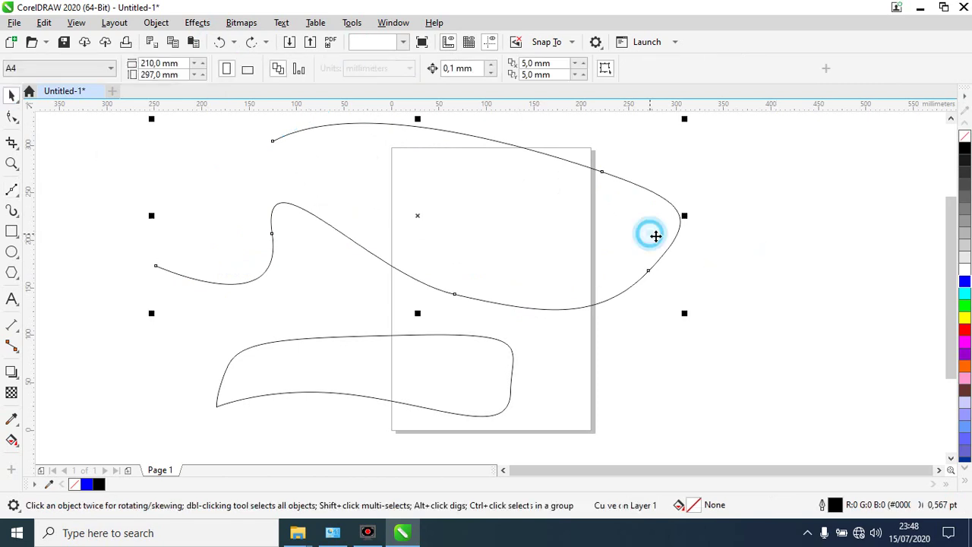
{"action": "left_click", "coordinate": [965, 281]}
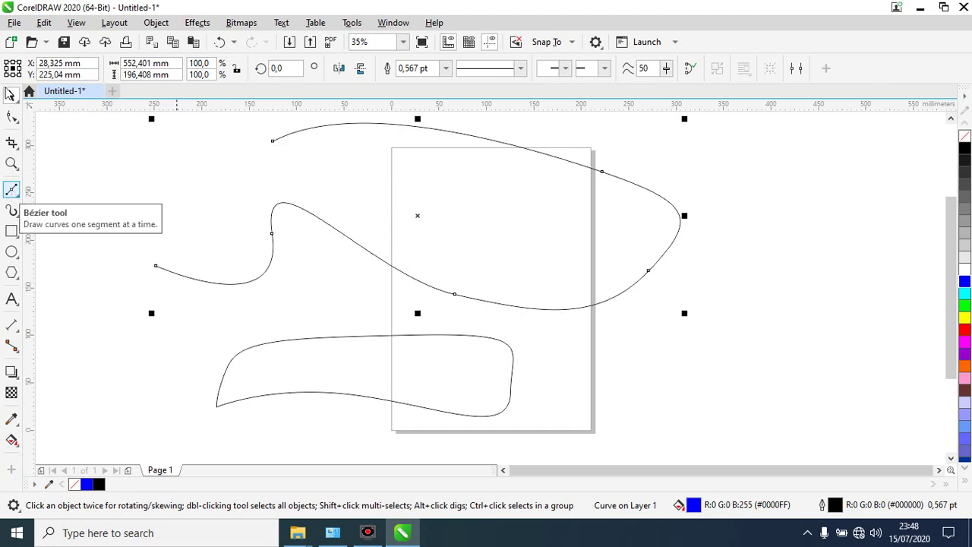
Close the curve with the Shape tool by moving its upper-left end node onto its lower-left end node
{"action": "left_click", "coordinate": [12, 118]}
{"action": "left_click_drag", "start_coordinate": [271, 142], "coordinate": [152, 259]}
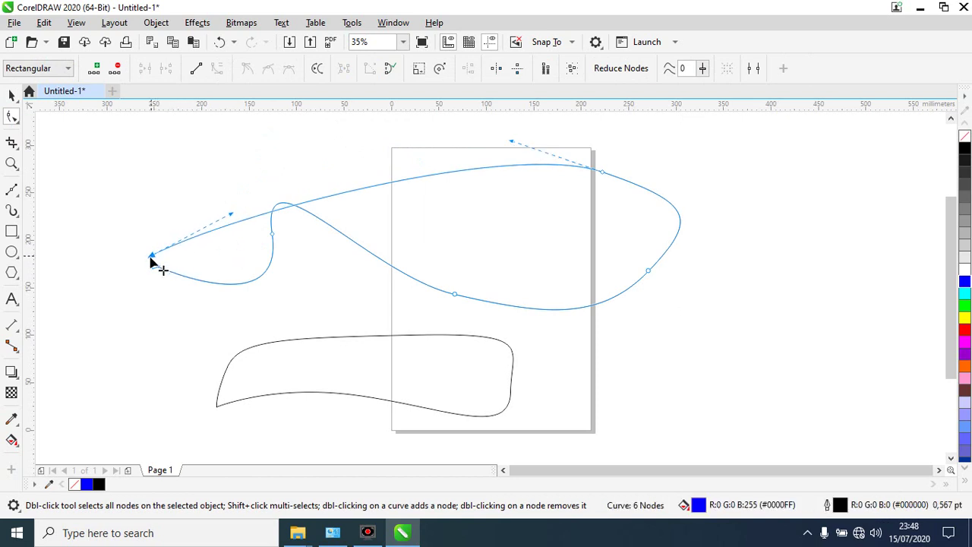
{"action": "left_click_drag", "start_coordinate": [151, 258], "coordinate": [157, 267]}
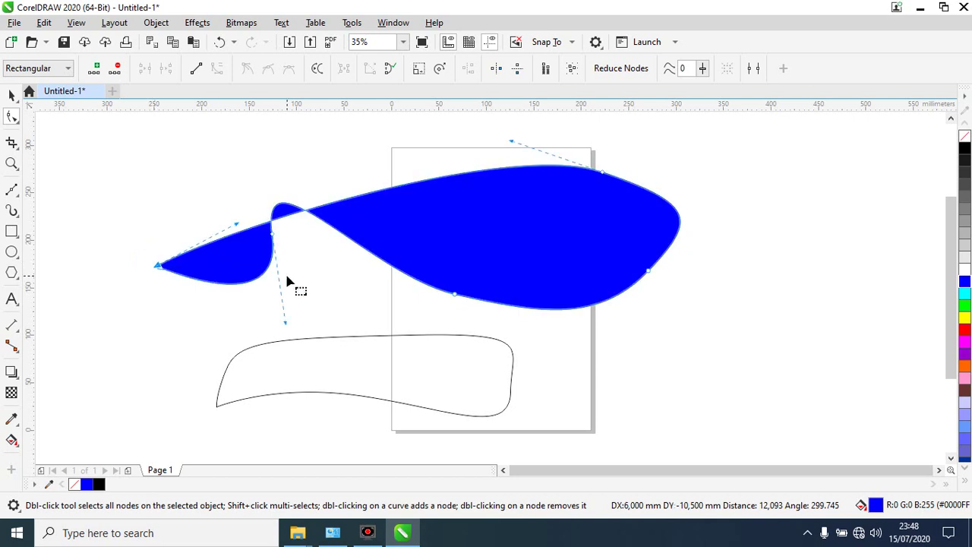
Remove the closed curve's blue fill, then select both shapes and delete them
{"action": "left_click", "coordinate": [964, 136]}
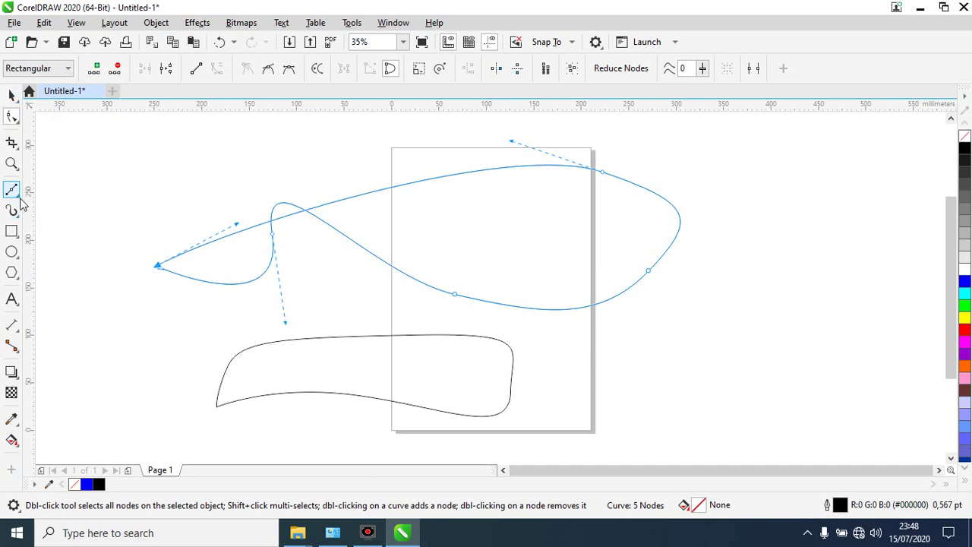
{"action": "left_click", "coordinate": [11, 94]}
{"action": "left_click", "coordinate": [225, 190]}
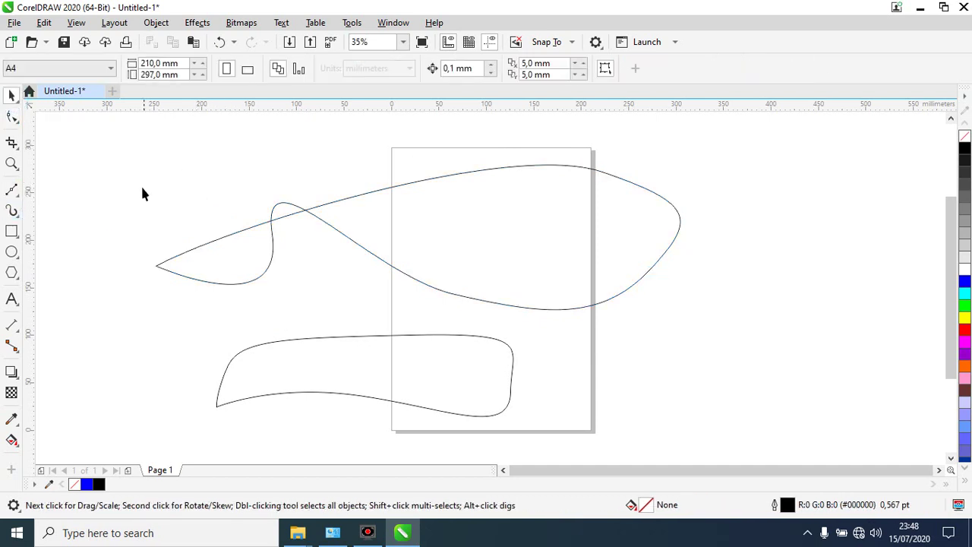
{"action": "left_click_drag", "start_coordinate": [154, 167], "coordinate": [748, 427]}
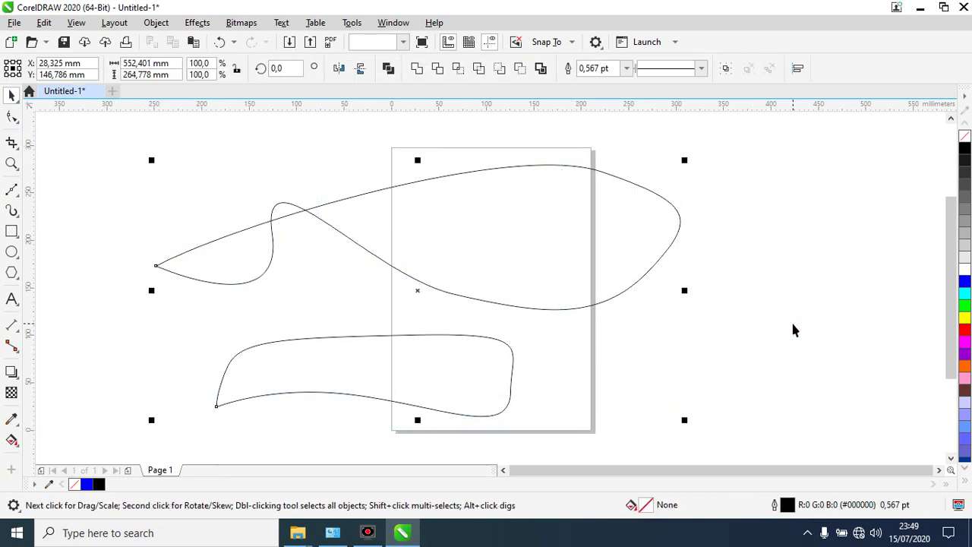
{"action": "key", "text": "Delete"}
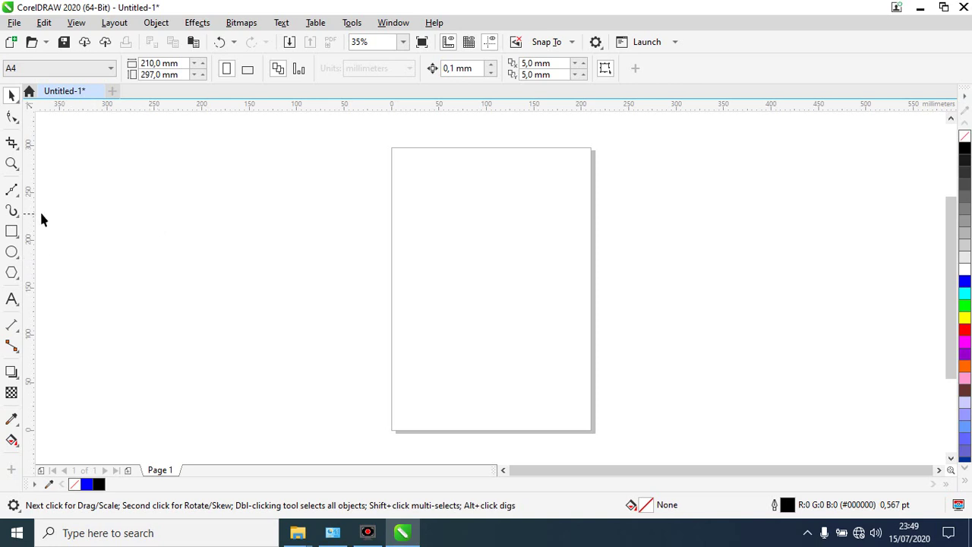
Draw a closed ten-node wavy shape about 533 mm wide and 221 mm high with the Pen tool and fill it with blue
{"action": "left_click", "coordinate": [18, 196]}
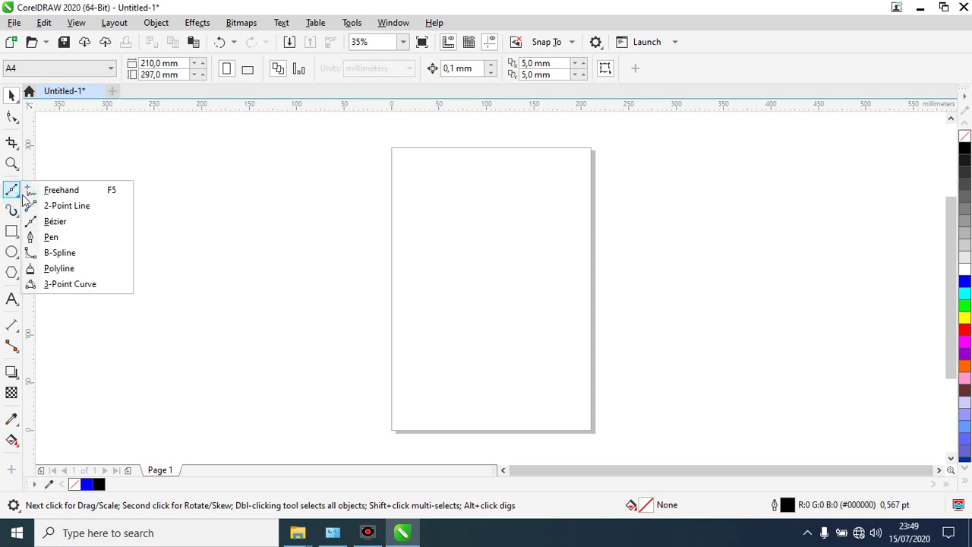
{"action": "left_click", "coordinate": [73, 237]}
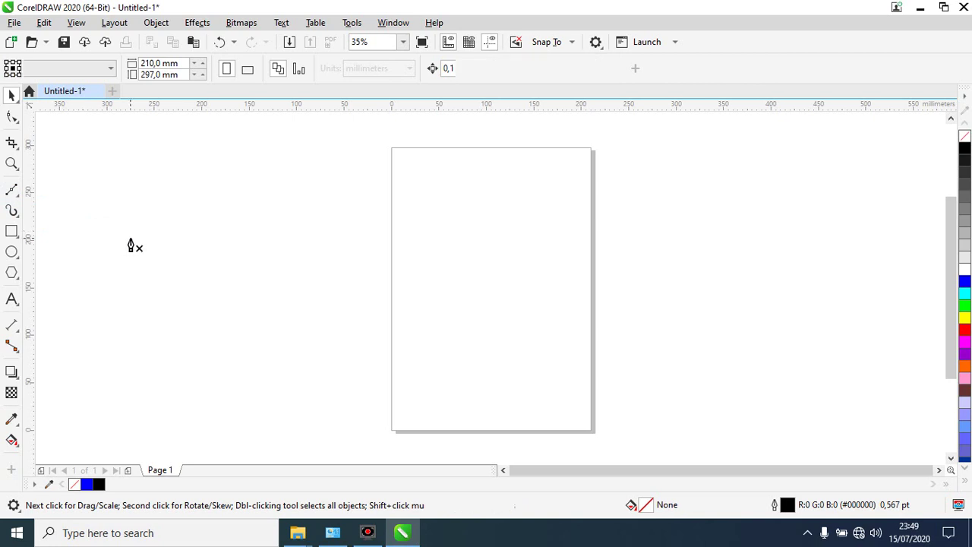
{"action": "left_click", "coordinate": [143, 286]}
{"action": "left_click_drag", "start_coordinate": [215, 229], "coordinate": [256, 227]}
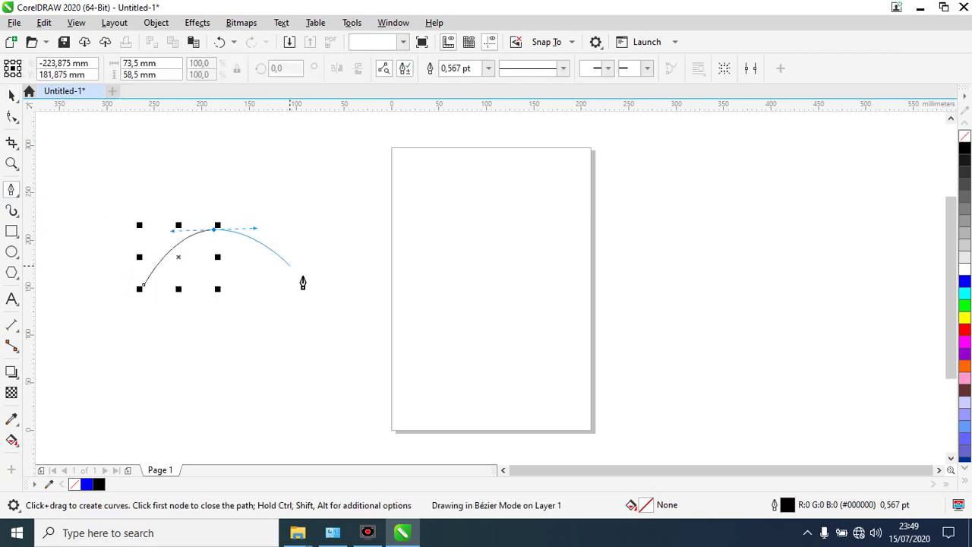
{"action": "left_click_drag", "start_coordinate": [319, 288], "coordinate": [330, 306]}
{"action": "left_click_drag", "start_coordinate": [433, 285], "coordinate": [573, 211]}
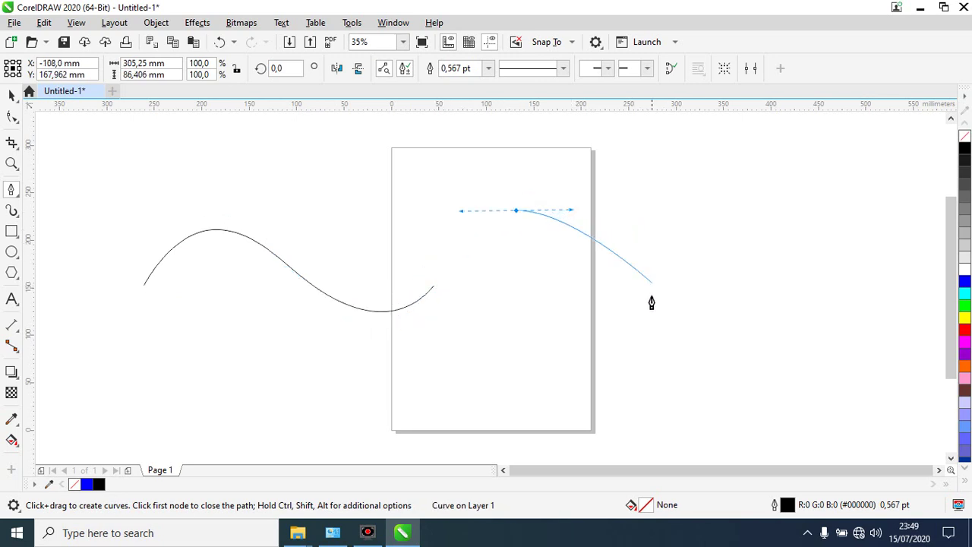
{"action": "double_click", "coordinate": [649, 307]}
{"action": "left_click_drag", "start_coordinate": [267, 408], "coordinate": [238, 399]}
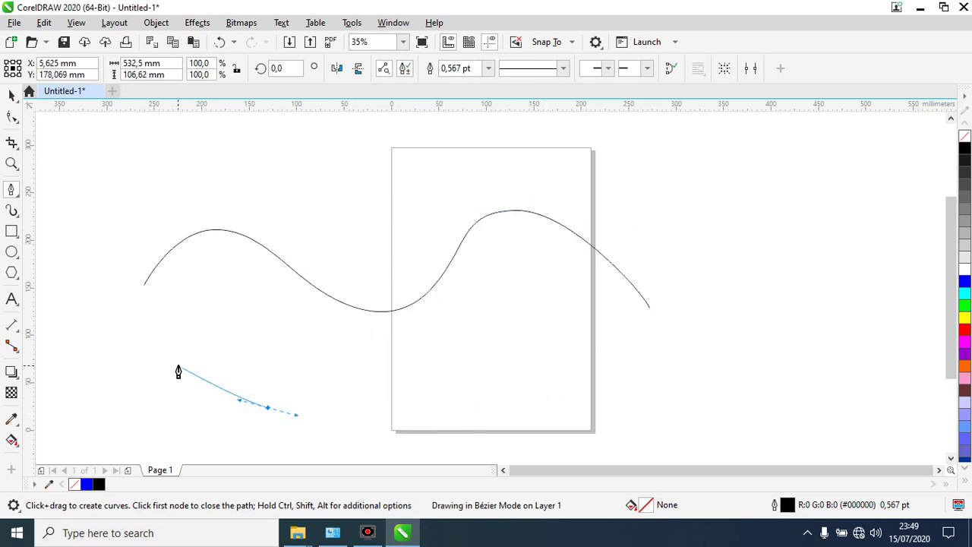
{"action": "left_click", "coordinate": [178, 366]}
{"action": "left_click", "coordinate": [145, 286]}
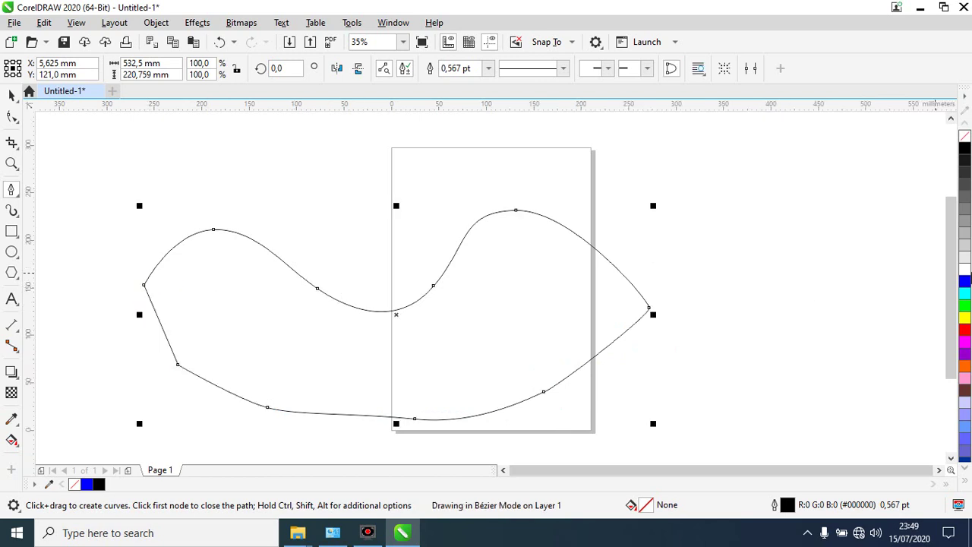
{"action": "left_click", "coordinate": [964, 282]}
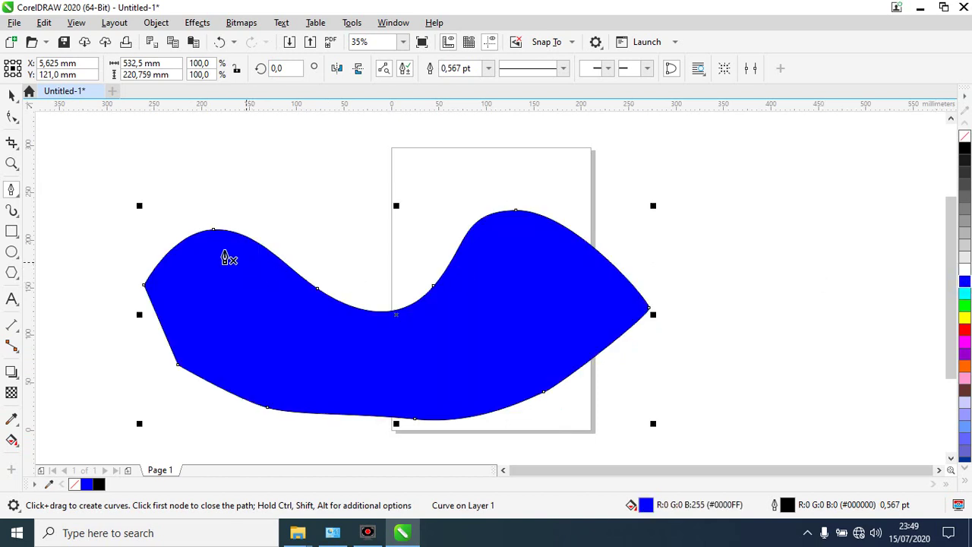
Examine the corner at the blue shape's leftmost node up close, then return to a view of the whole page
{"action": "key", "text": "z"}
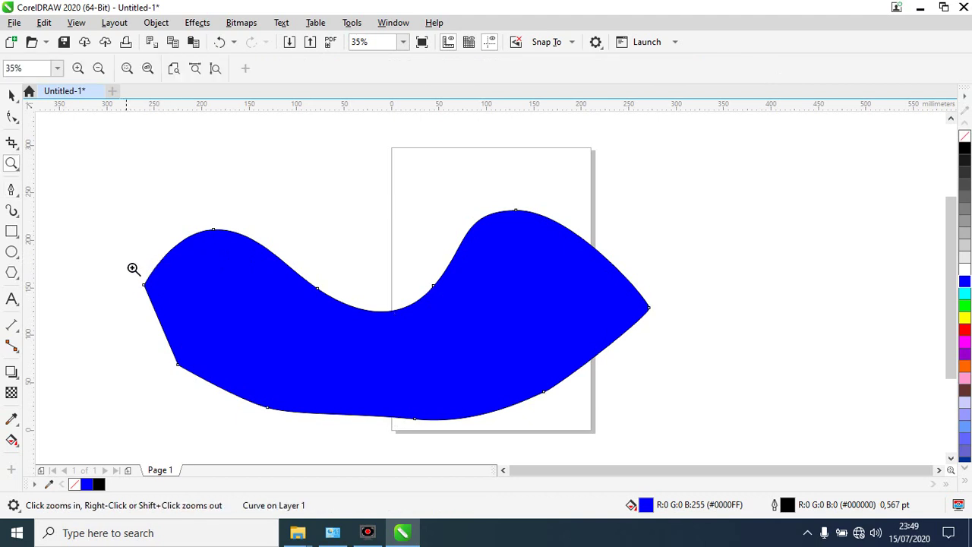
{"action": "left_click_drag", "start_coordinate": [133, 268], "coordinate": [157, 300]}
{"action": "left_click_drag", "start_coordinate": [491, 301], "coordinate": [560, 371]}
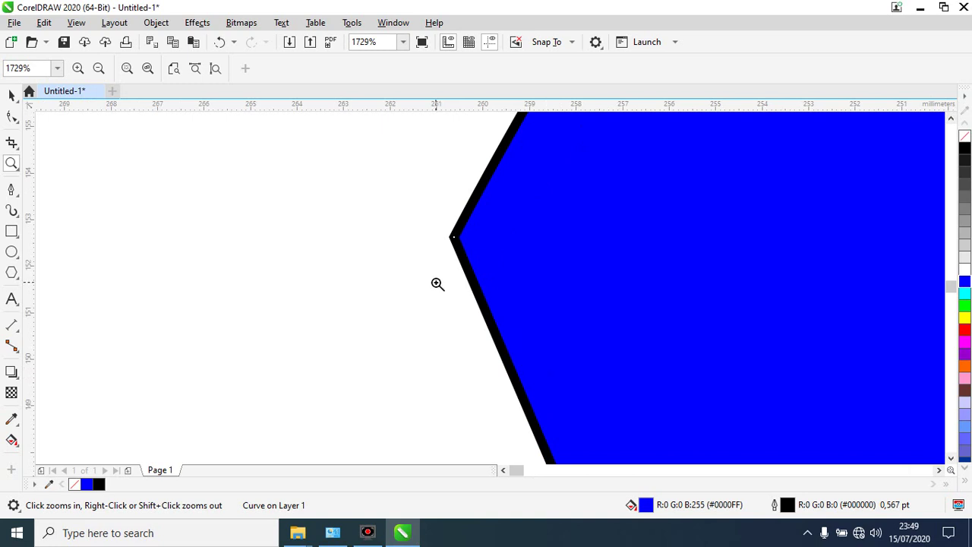
{"action": "key", "text": "F4"}
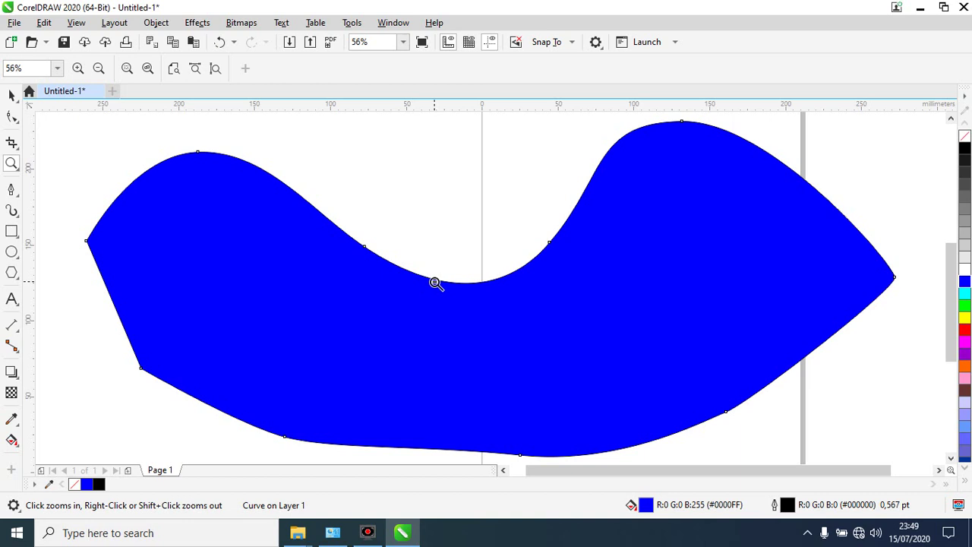
{"action": "left_click", "coordinate": [435, 282], "text": "shift"}
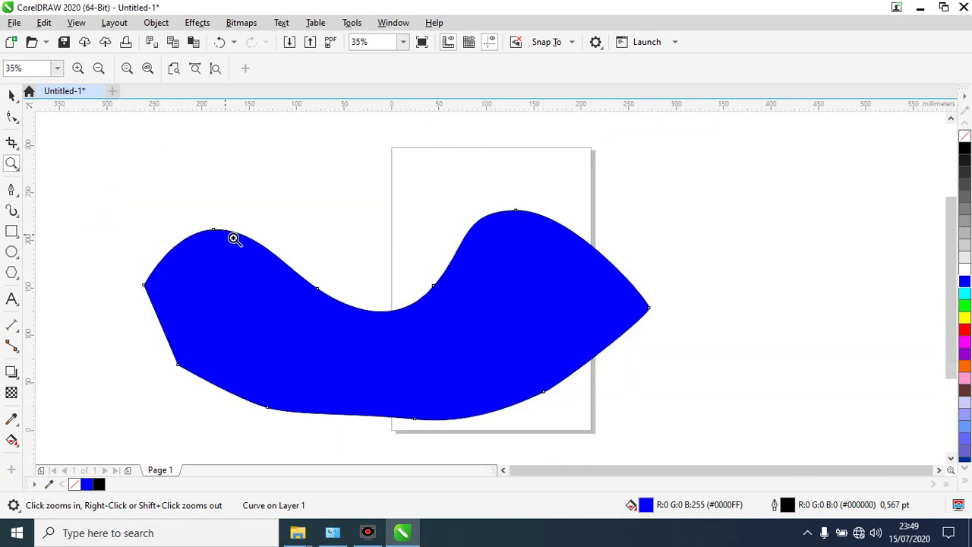
Reselect the blue shape and, with the Pen tool active, give it a 12 pt outline in a dashed line style
{"action": "left_click", "coordinate": [12, 97]}
{"action": "left_click", "coordinate": [238, 159]}
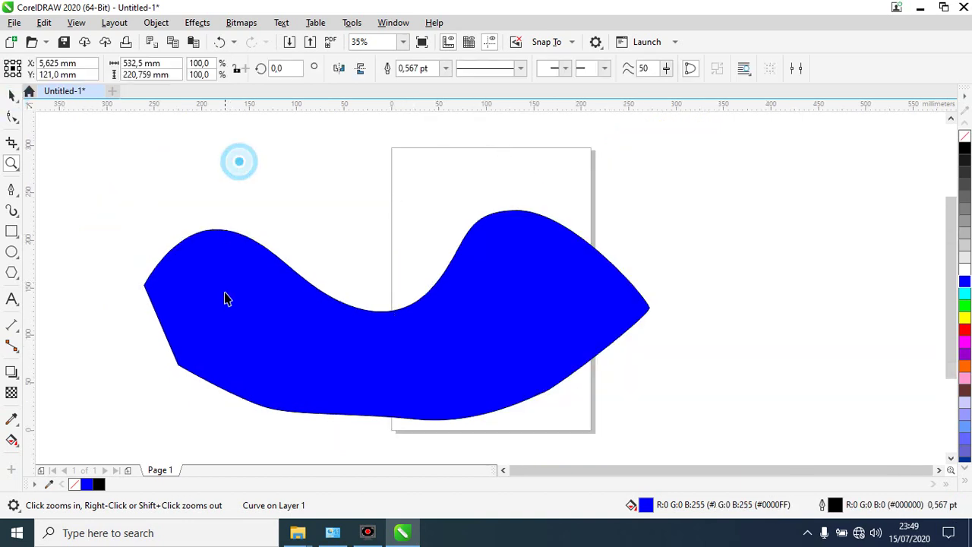
{"action": "left_click", "coordinate": [225, 287]}
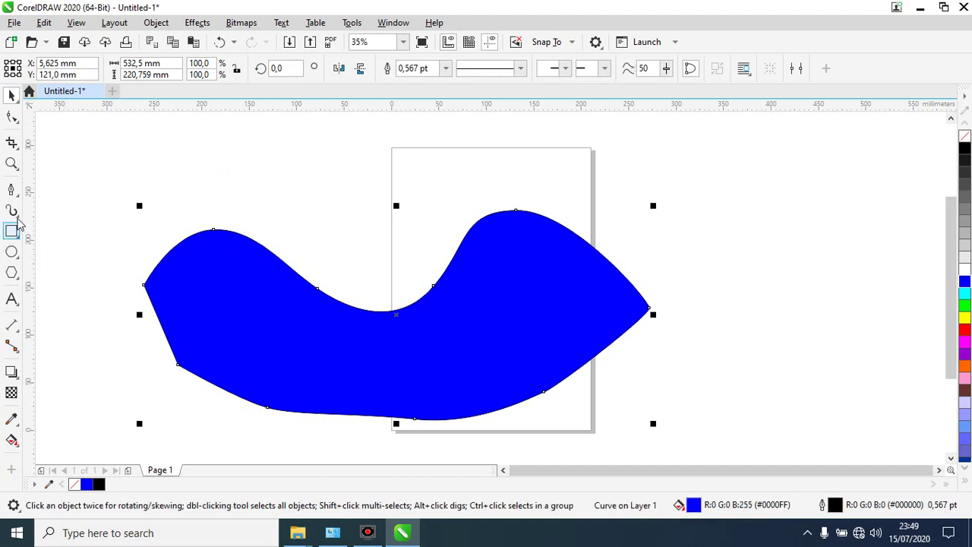
{"action": "left_click", "coordinate": [11, 188]}
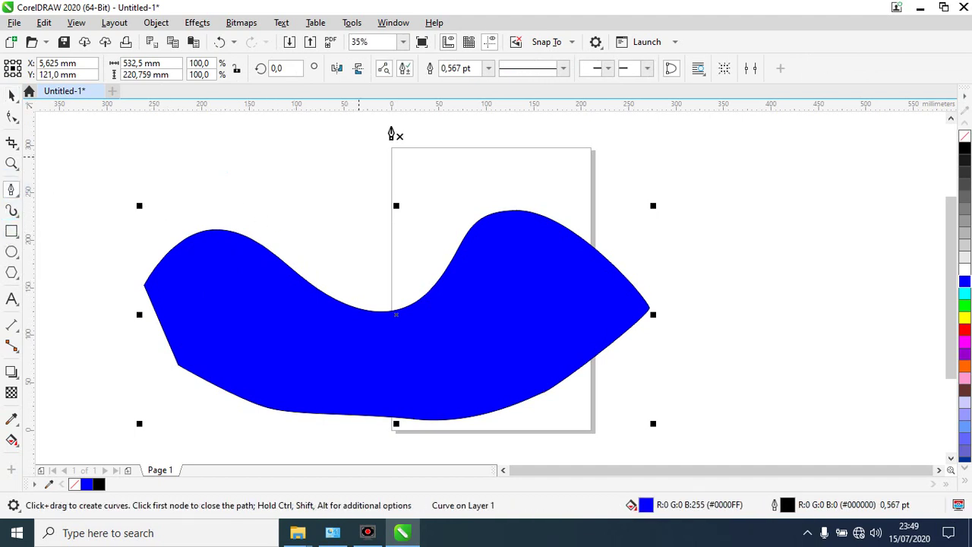
{"action": "left_click", "coordinate": [488, 68]}
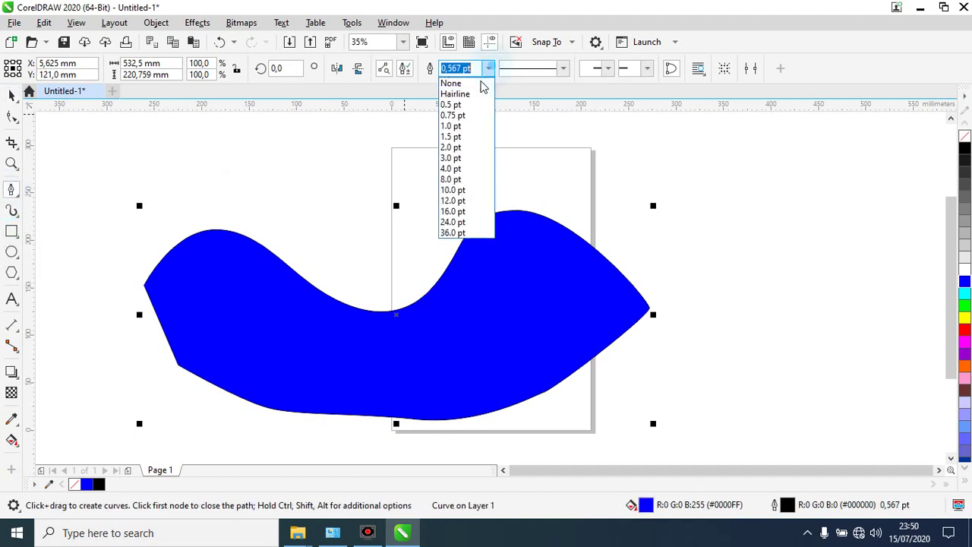
{"action": "left_click", "coordinate": [460, 201]}
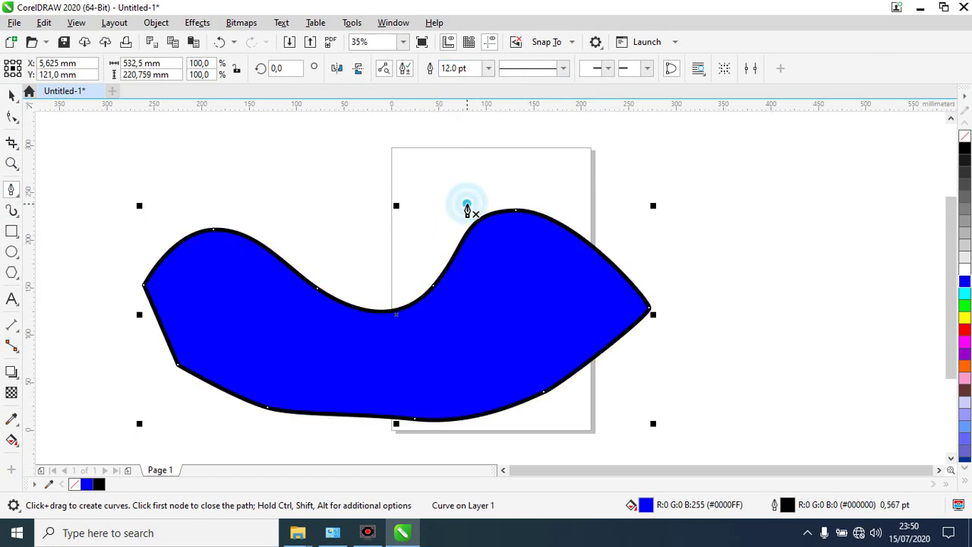
{"action": "left_click", "coordinate": [562, 69]}
{"action": "left_click", "coordinate": [551, 245]}
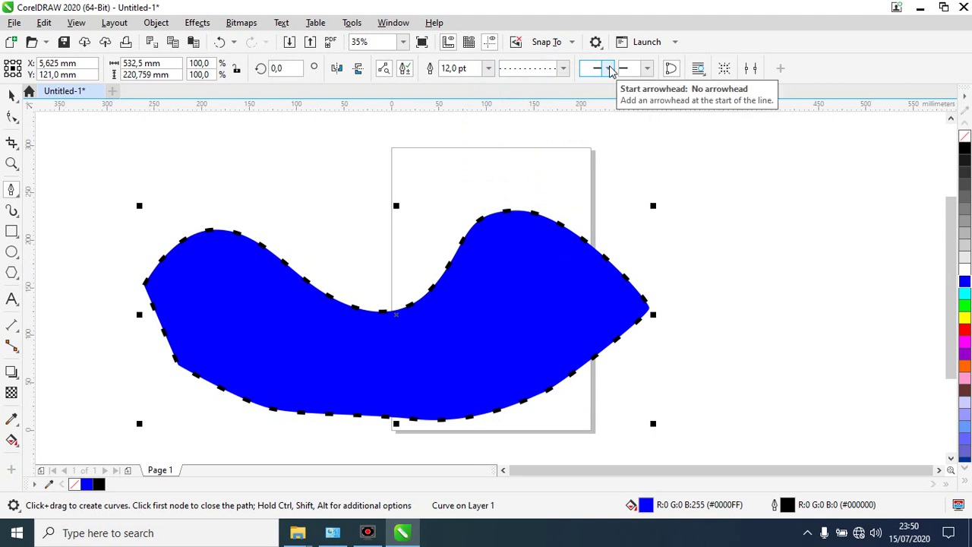
Open the shape's closed path, then try to switch its dashed outline to a solid line and undo the last change
{"action": "left_click", "coordinate": [672, 70]}
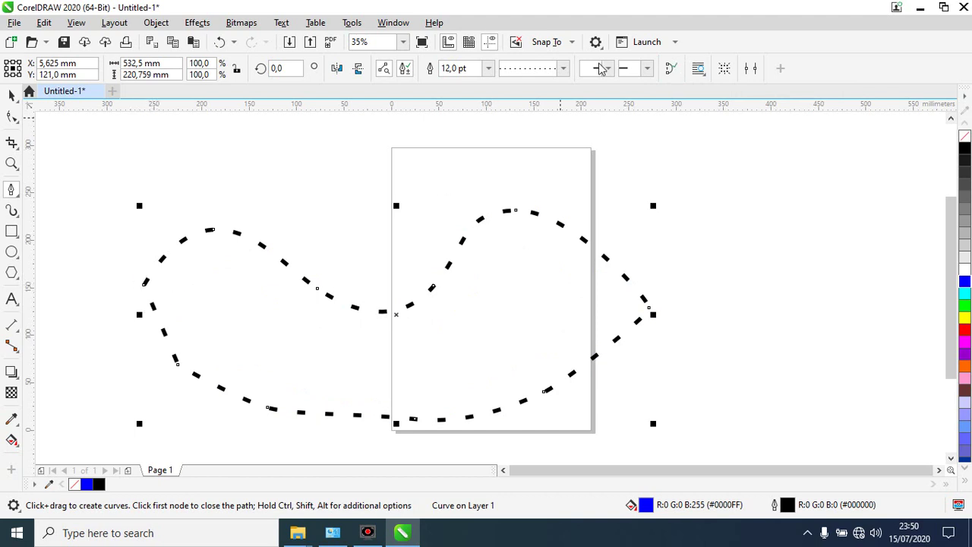
{"action": "left_click", "coordinate": [564, 69]}
{"action": "left_click", "coordinate": [544, 95]}
{"action": "left_click", "coordinate": [562, 68]}
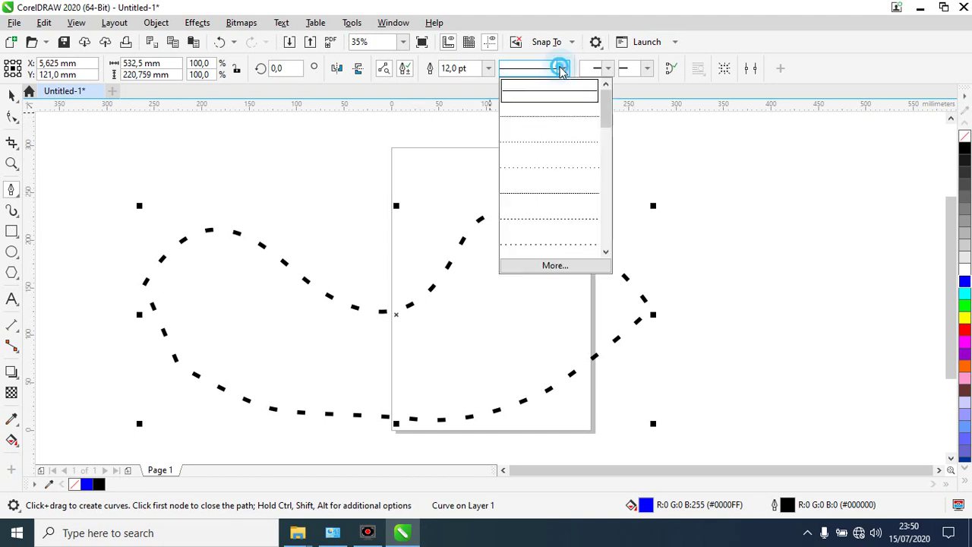
{"action": "left_click", "coordinate": [545, 96]}
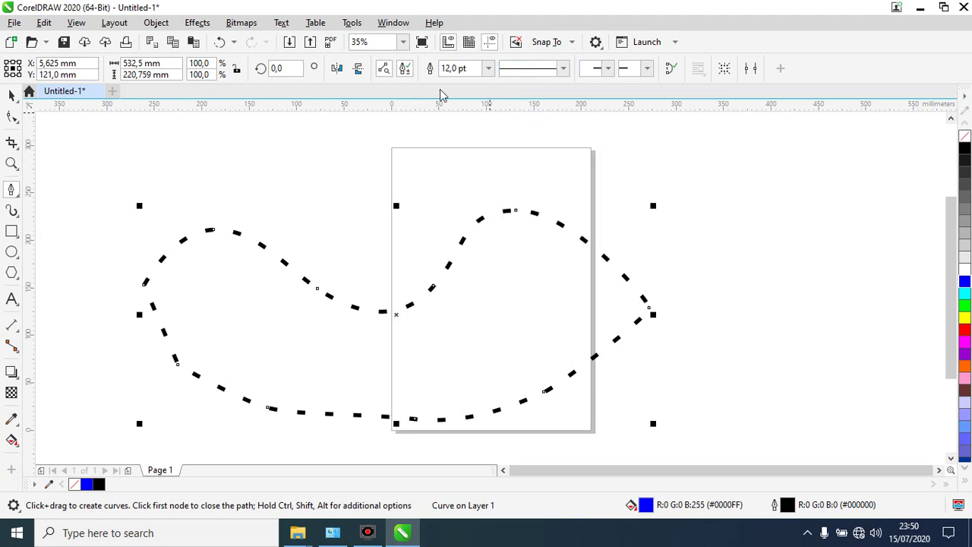
{"action": "left_click", "coordinate": [220, 42]}
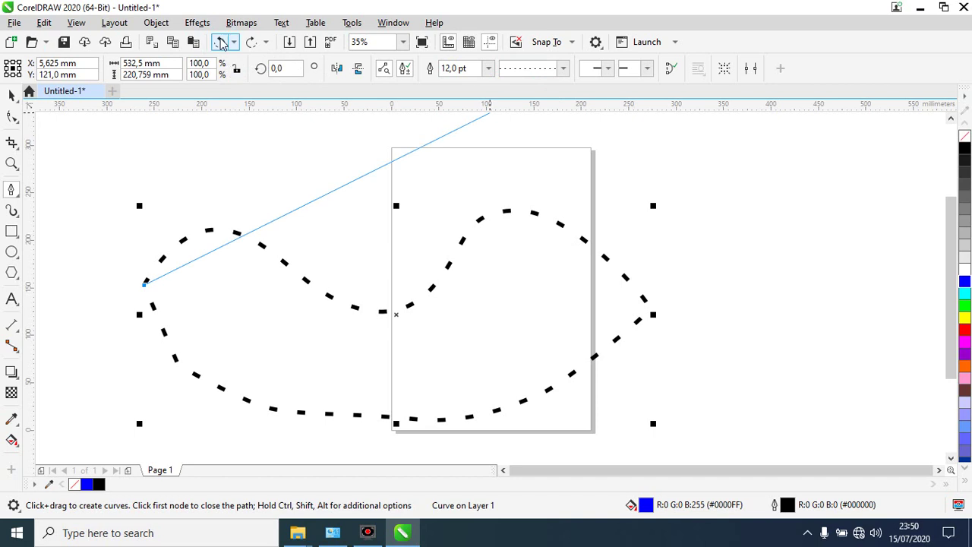
Undo the opening of the blue shape's path and set its outline to a solid line style
{"action": "left_click", "coordinate": [219, 41]}
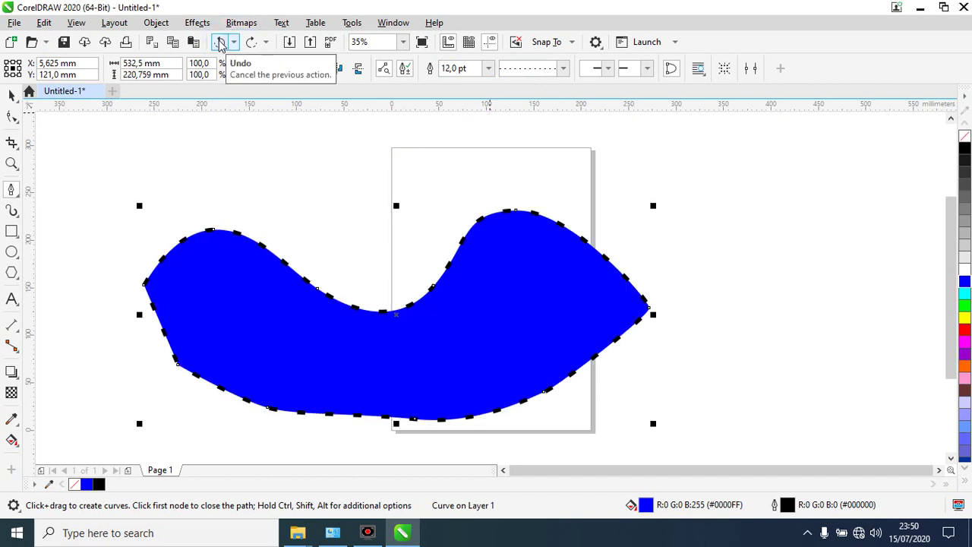
{"action": "left_click", "coordinate": [562, 69]}
{"action": "left_click", "coordinate": [546, 92]}
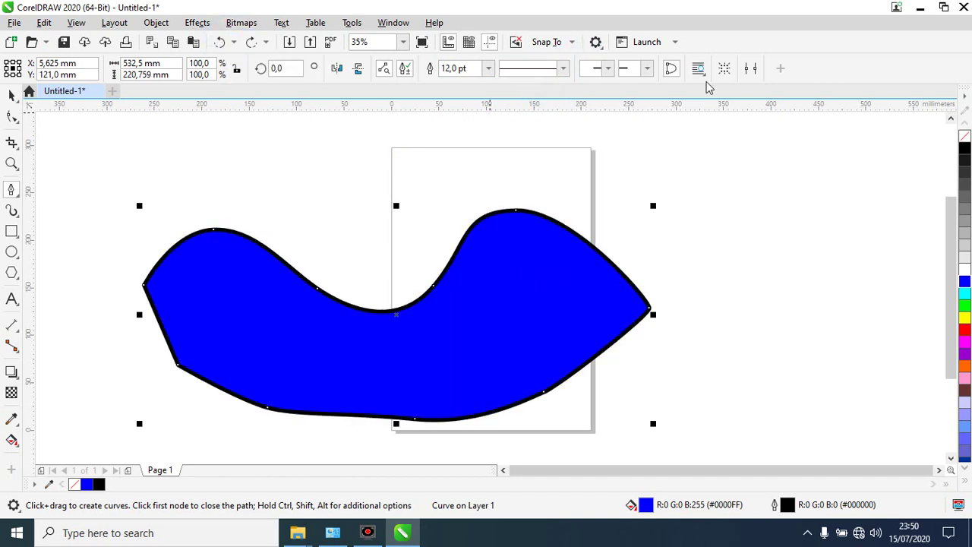
Open the shape's closed path, then rejoin its two end nodes at the leftmost corner with the Shape tool
{"action": "left_click", "coordinate": [672, 69]}
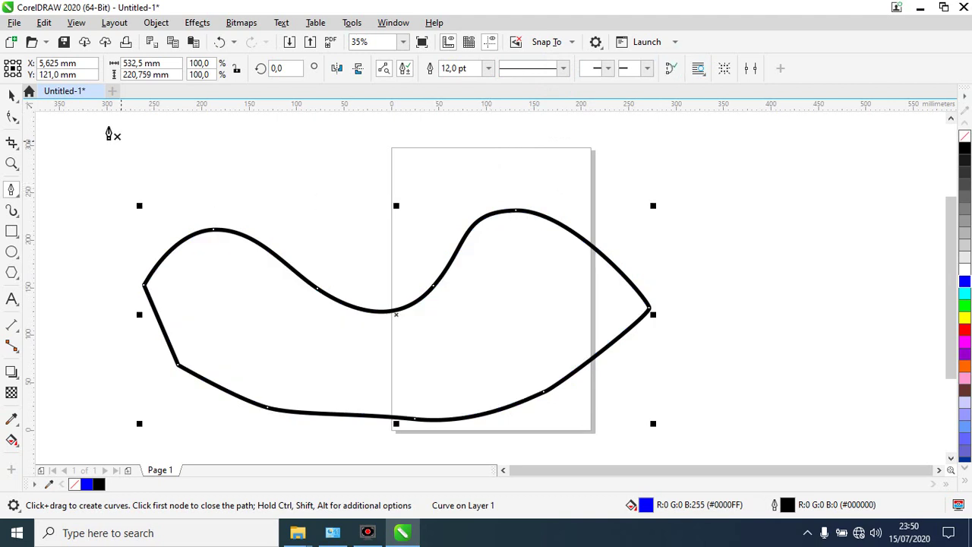
{"action": "left_click", "coordinate": [11, 116]}
{"action": "left_click", "coordinate": [144, 284]}
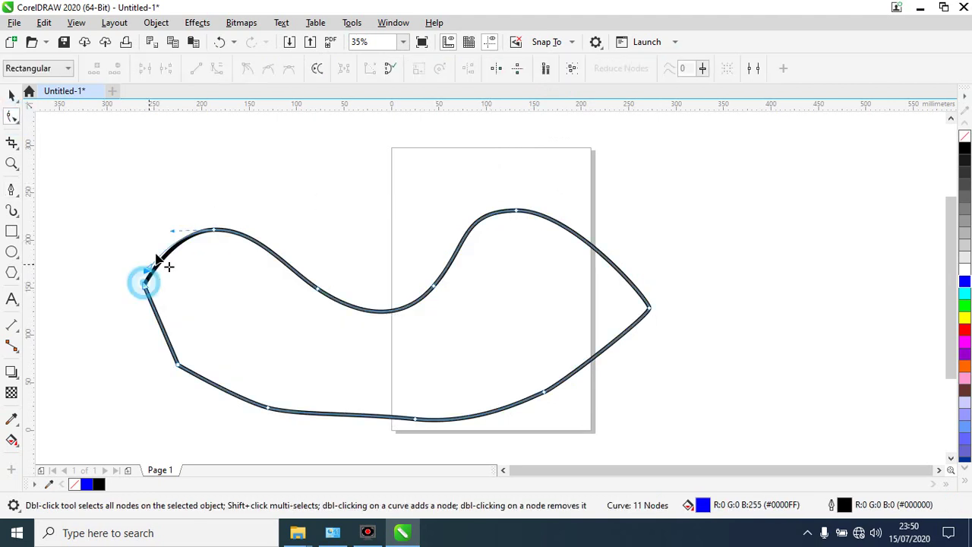
{"action": "left_click_drag", "start_coordinate": [157, 261], "coordinate": [162, 282]}
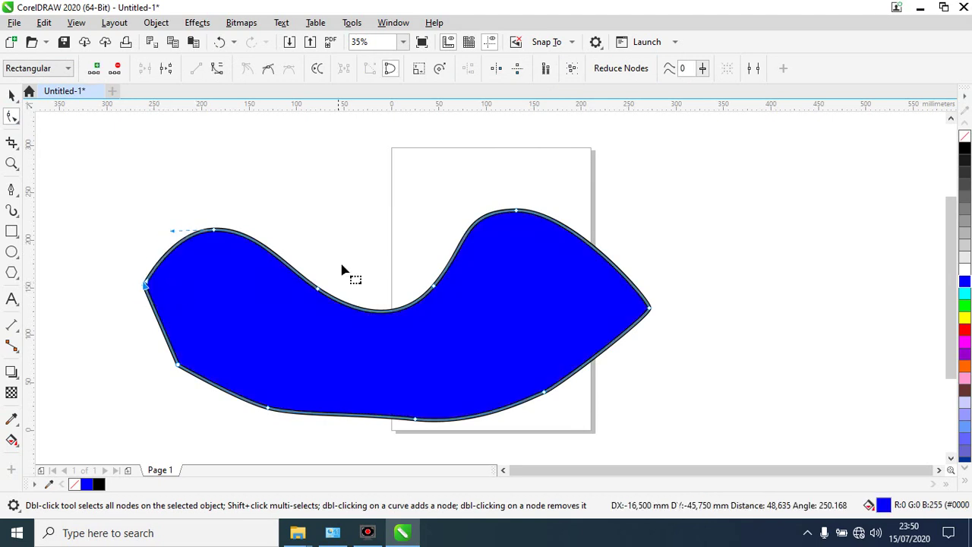
Delete the blue shape with the thick solid outline from the page
{"action": "left_click", "coordinate": [11, 96]}
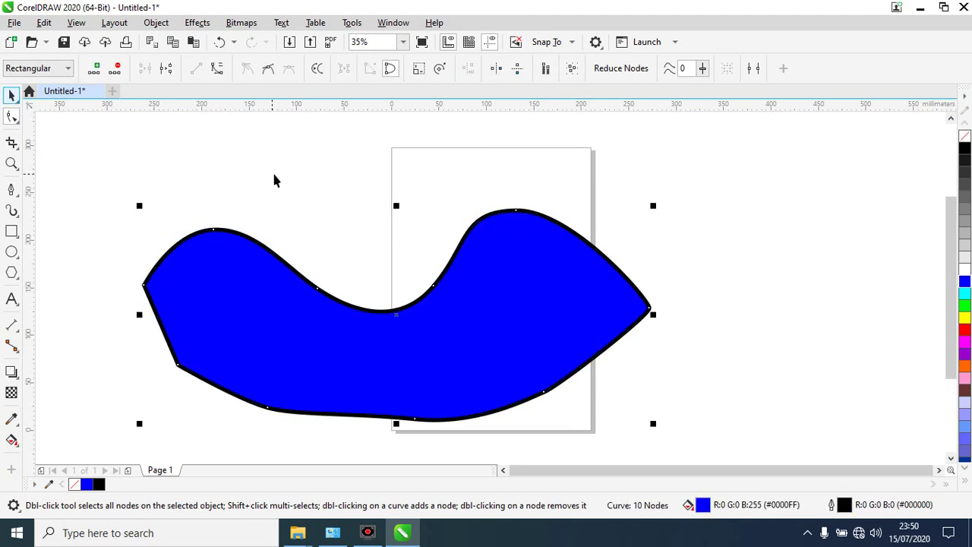
{"action": "left_click", "coordinate": [271, 171]}
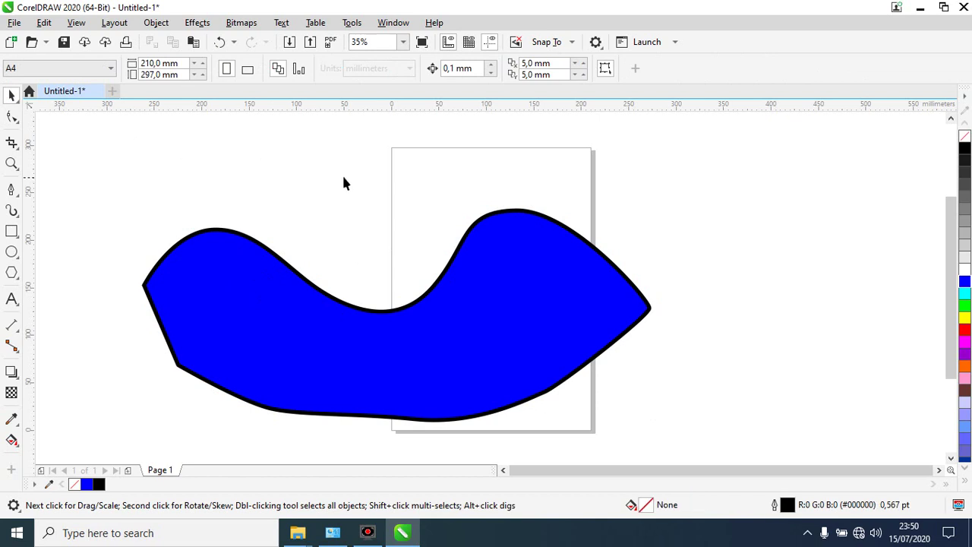
{"action": "left_click", "coordinate": [225, 251]}
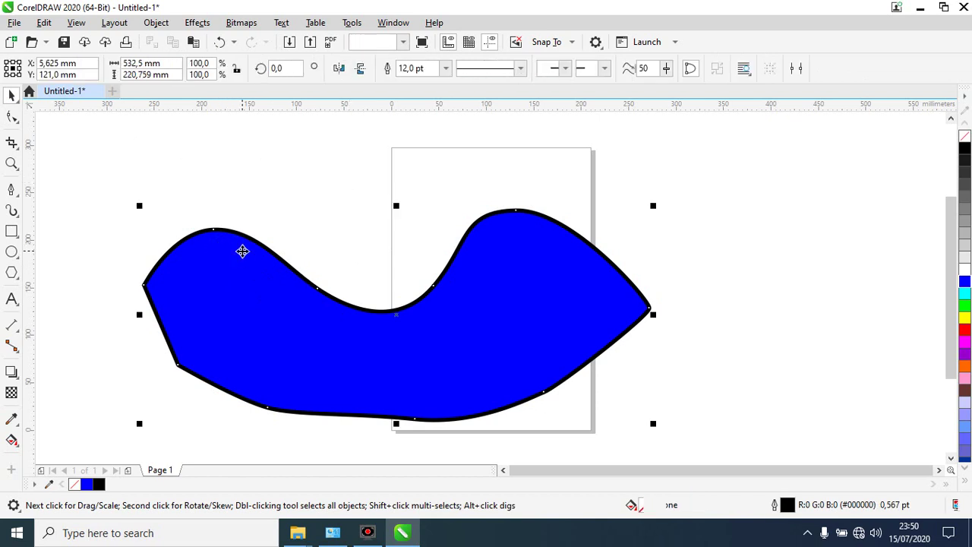
{"action": "key", "text": "Delete"}
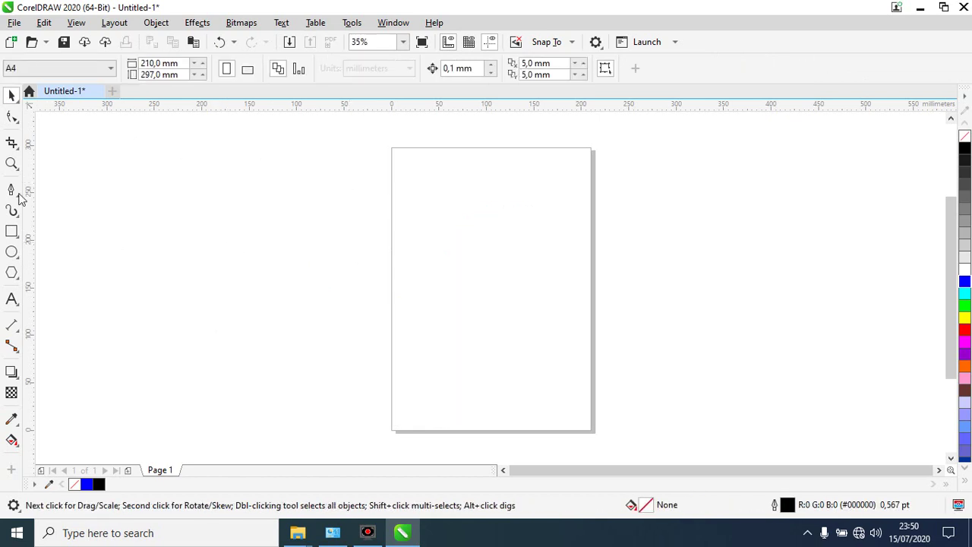
Draw a closed, smooth teardrop-like B-Spline shape about 521 mm wide and 172 mm high across the upper half of the page
{"action": "left_click", "coordinate": [14, 192]}
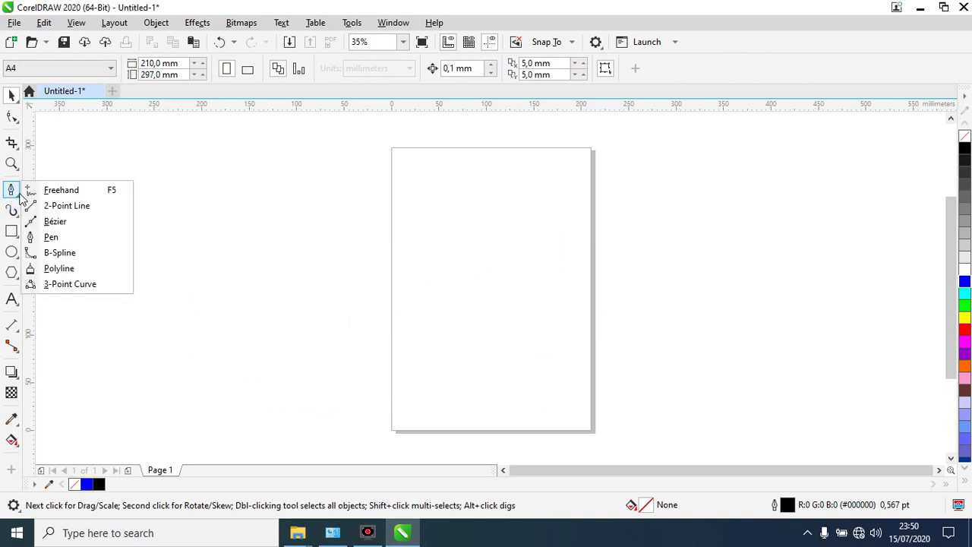
{"action": "left_click", "coordinate": [78, 252]}
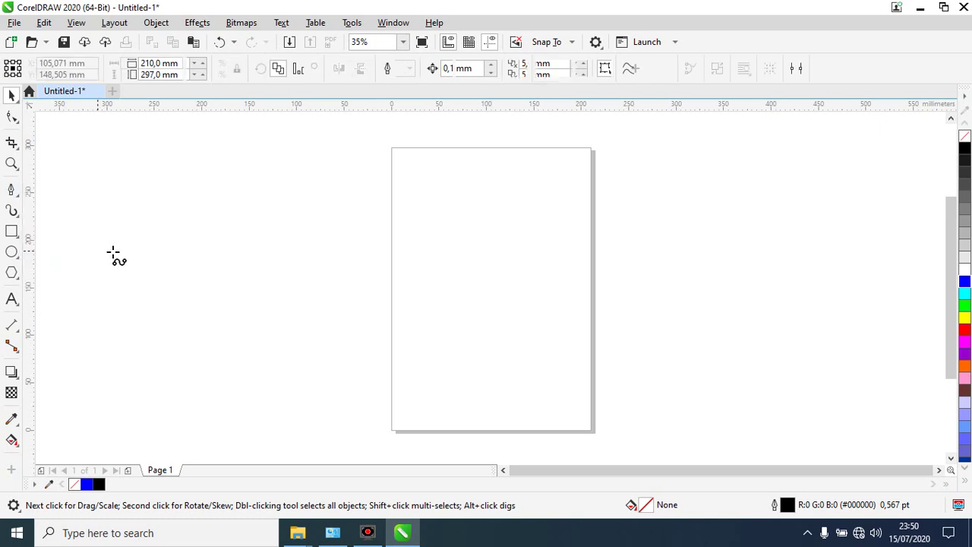
{"action": "left_click", "coordinate": [191, 269]}
{"action": "left_click", "coordinate": [302, 210]}
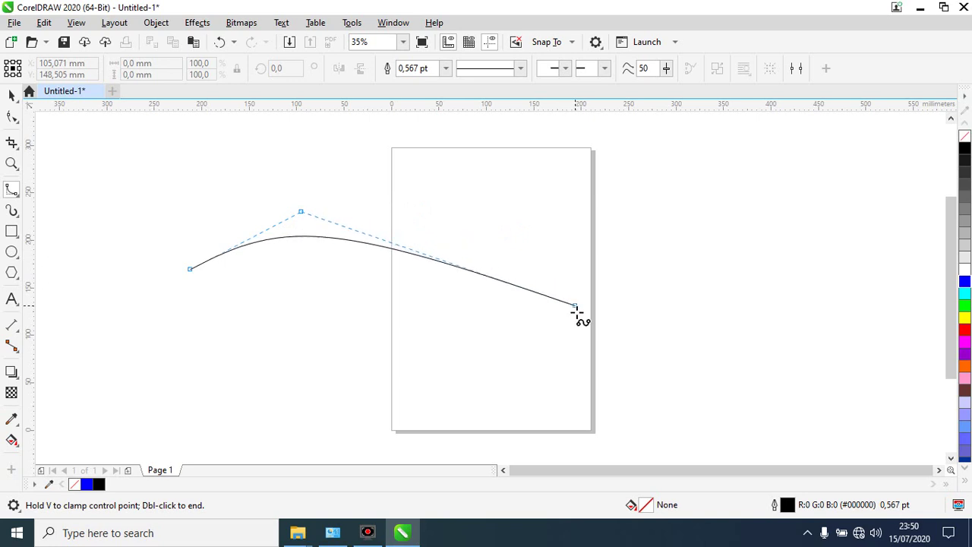
{"action": "left_click", "coordinate": [524, 346]}
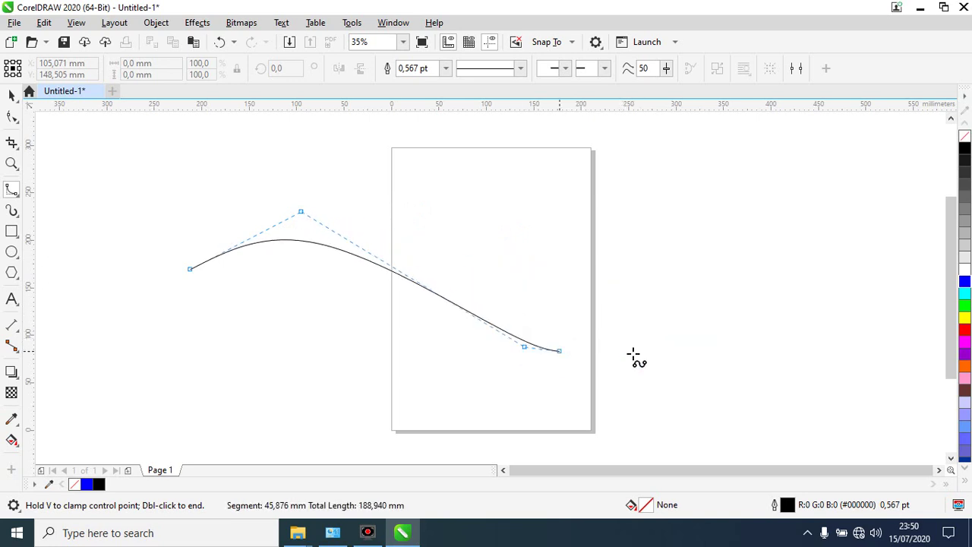
{"action": "left_click", "coordinate": [748, 249]}
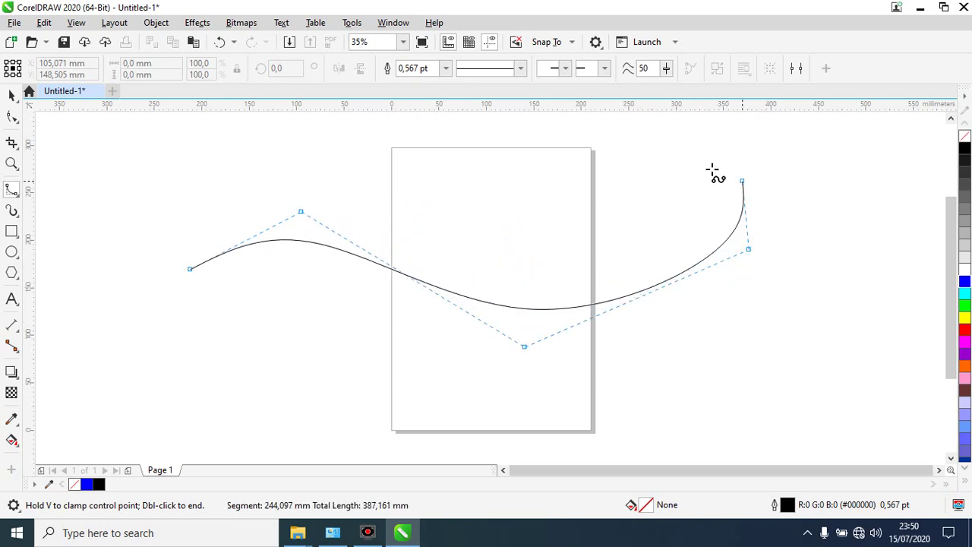
{"action": "left_click", "coordinate": [686, 161]}
{"action": "left_click", "coordinate": [441, 138]}
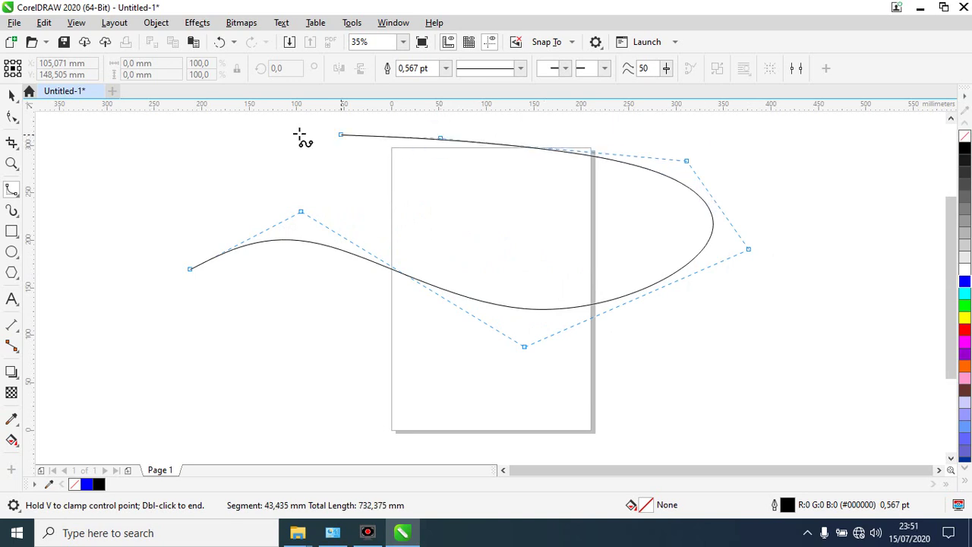
{"action": "left_click", "coordinate": [260, 160]}
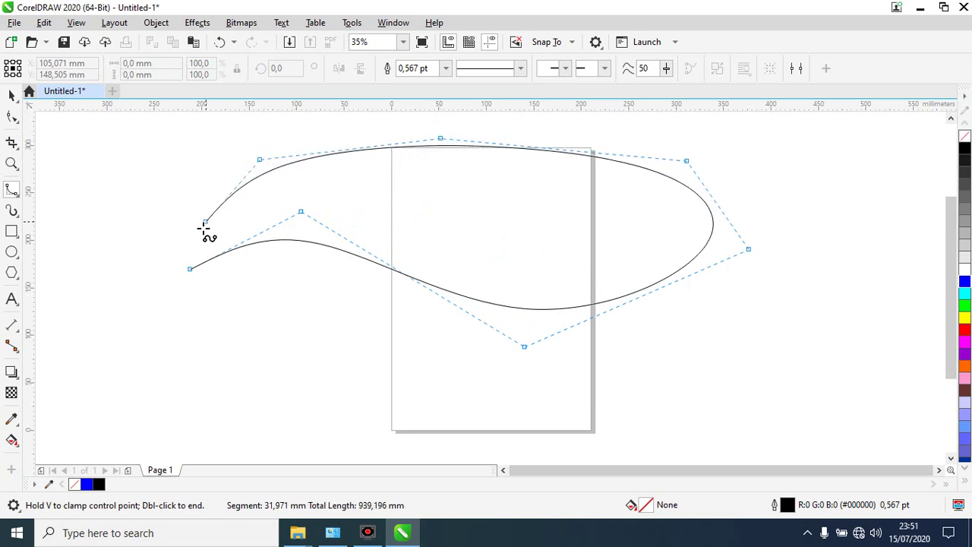
{"action": "left_click", "coordinate": [188, 270]}
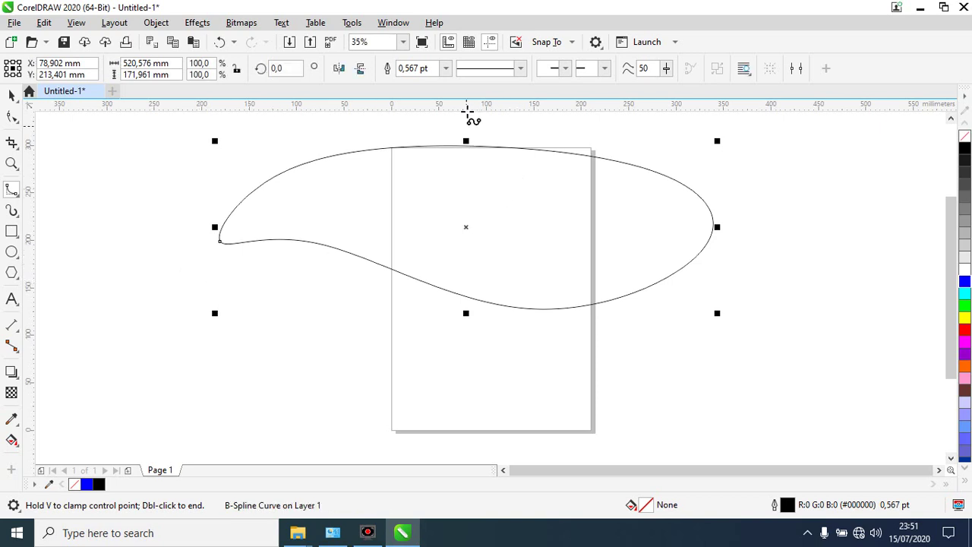
{"action": "left_click", "coordinate": [446, 68]}
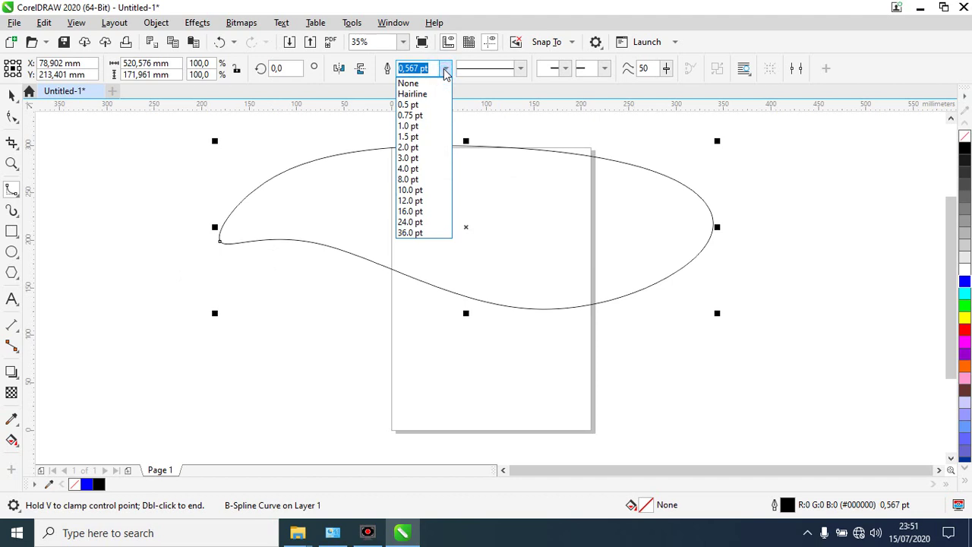
{"action": "left_click", "coordinate": [446, 68]}
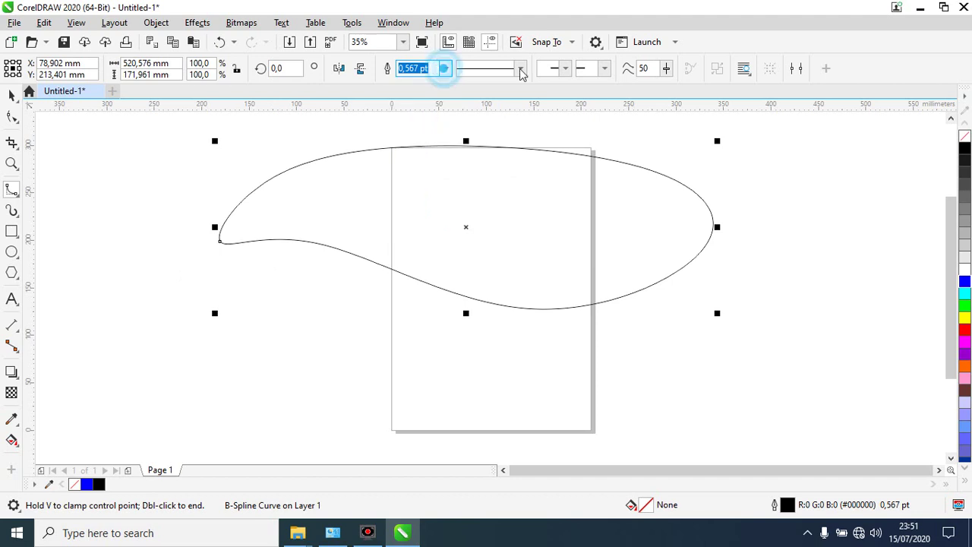
{"action": "left_click", "coordinate": [521, 69]}
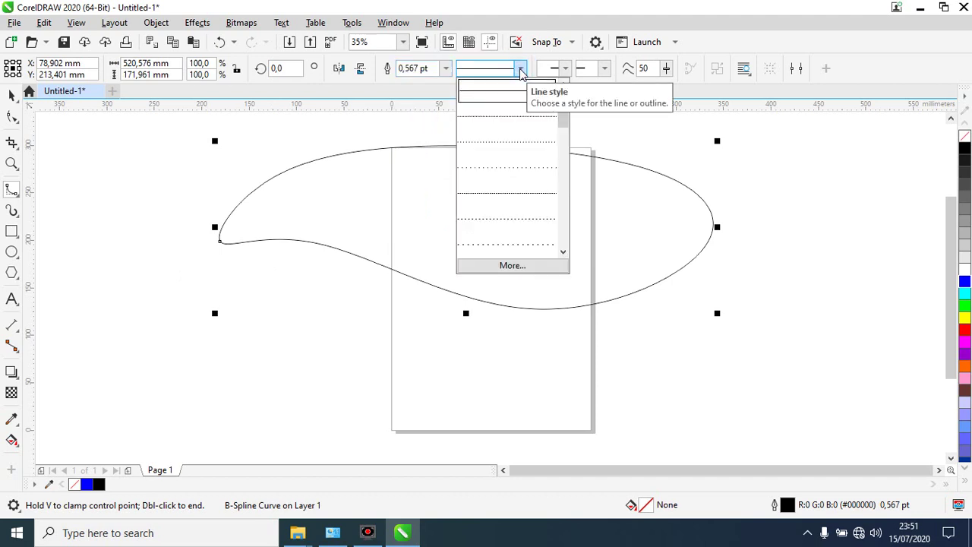
{"action": "left_click", "coordinate": [521, 69]}
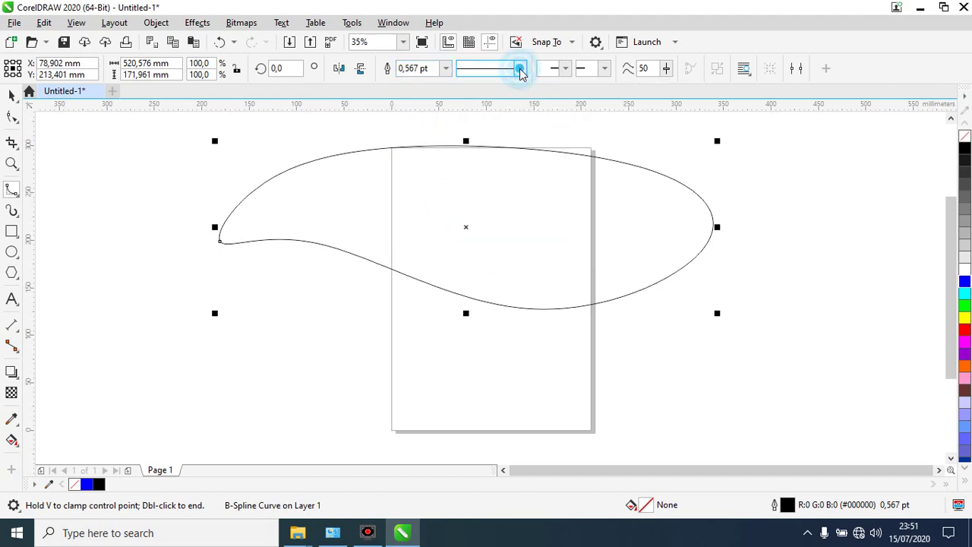
Mirror the B-Spline shape horizontally and vertically, then mirror it back in both directions
{"action": "left_click", "coordinate": [340, 70]}
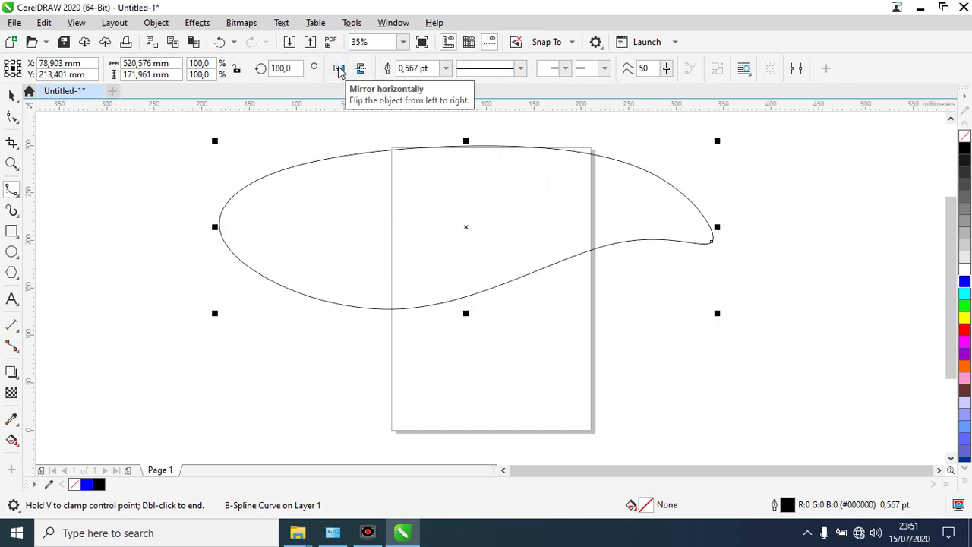
{"action": "left_click", "coordinate": [360, 70]}
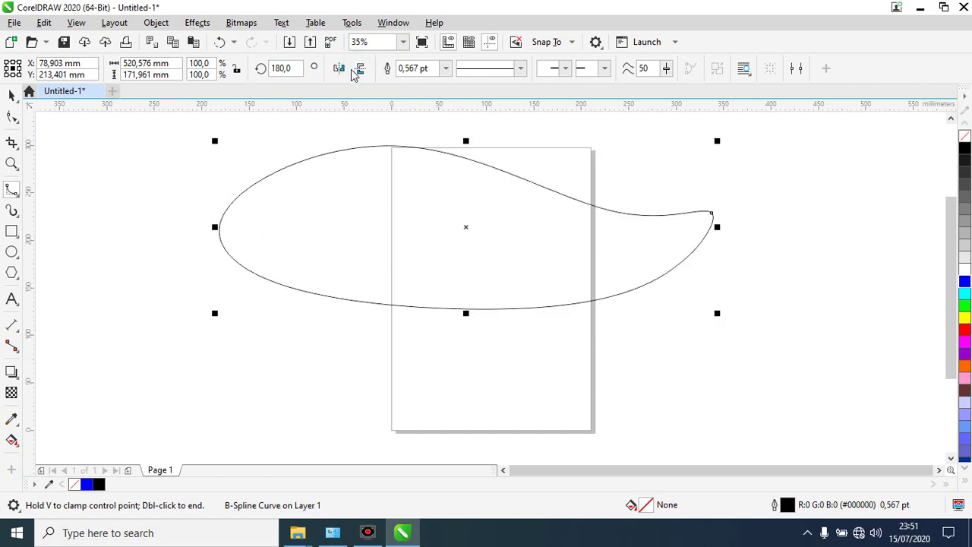
{"action": "left_click", "coordinate": [359, 69]}
{"action": "left_click", "coordinate": [339, 69]}
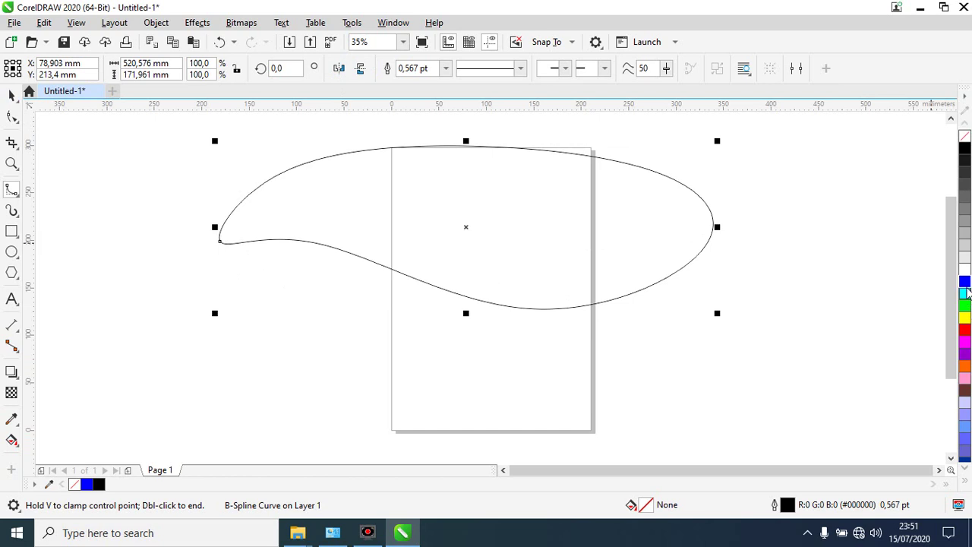
Fill the closed B-Spline shape with blue, then delete it from the page
{"action": "left_click", "coordinate": [965, 281]}
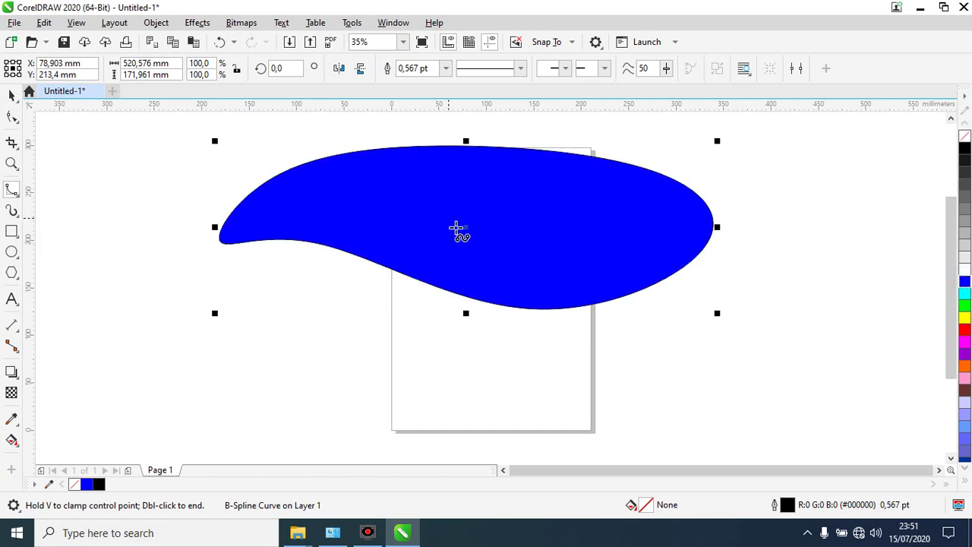
{"action": "left_click", "coordinate": [7, 96]}
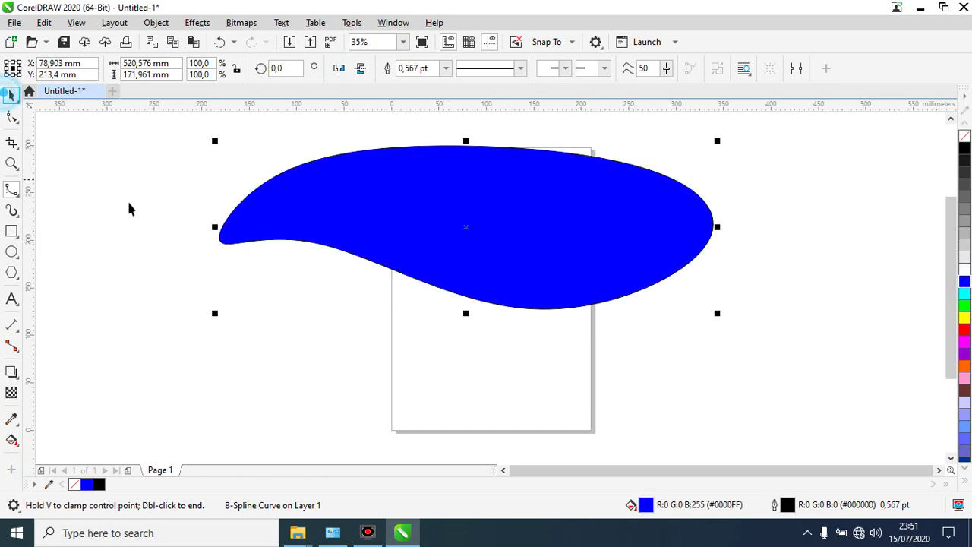
{"action": "left_click", "coordinate": [126, 199]}
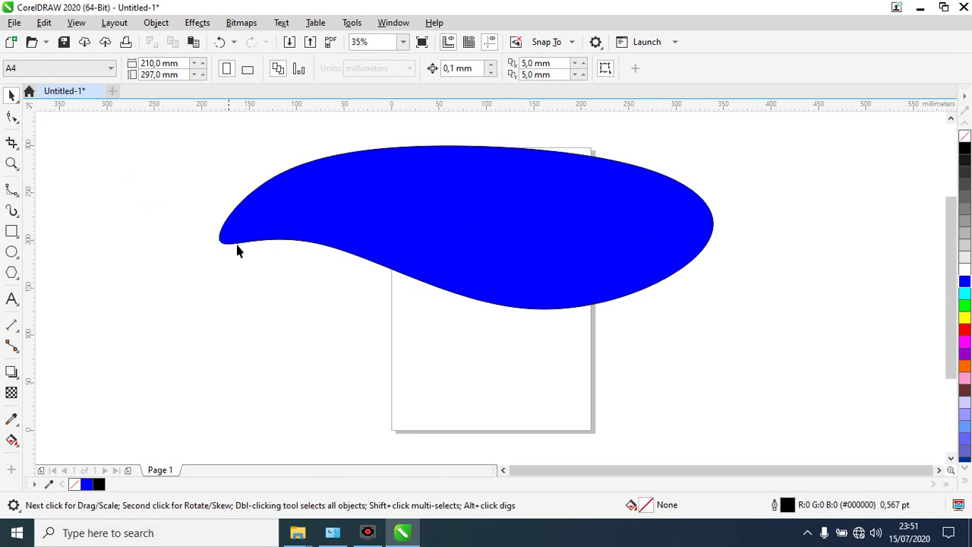
{"action": "left_click", "coordinate": [438, 218]}
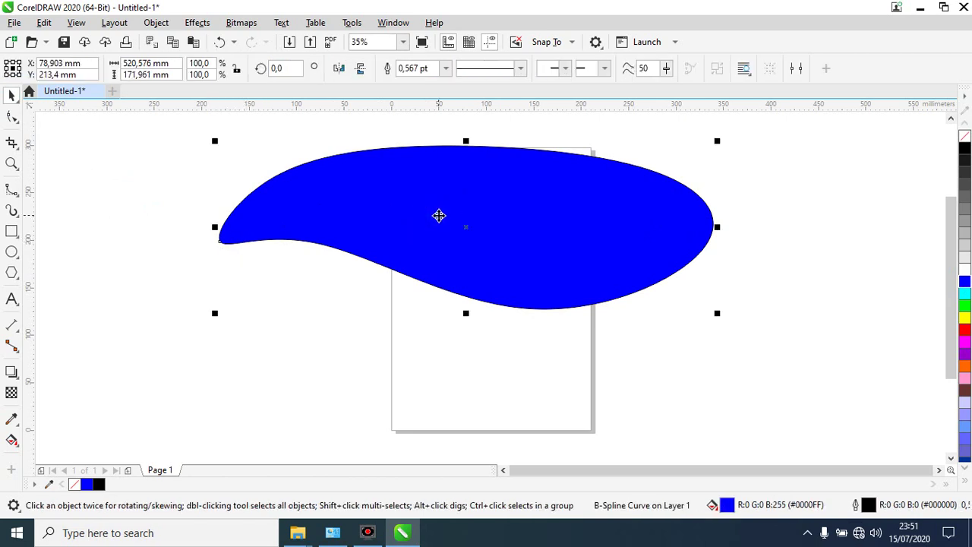
{"action": "key", "text": "Delete"}
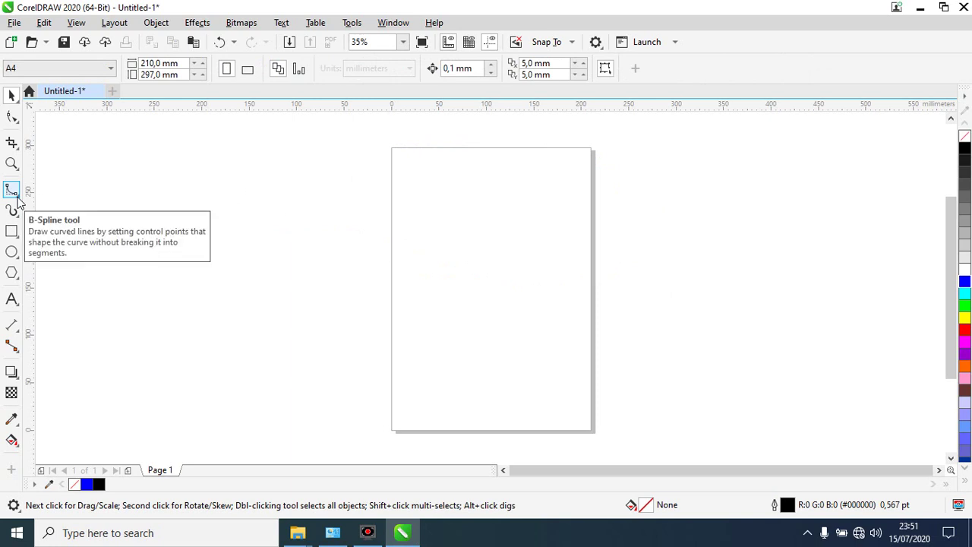
With the Polyline tool, draw a closed shape of straight and freehand segments about 670 mm wide and 173 mm high, and fill it with blue
{"action": "left_click", "coordinate": [18, 198]}
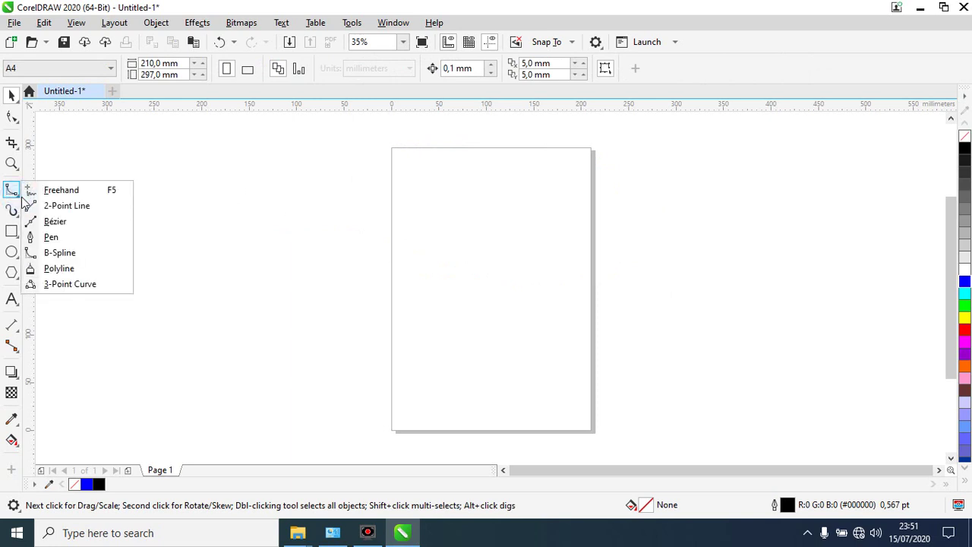
{"action": "left_click", "coordinate": [78, 269]}
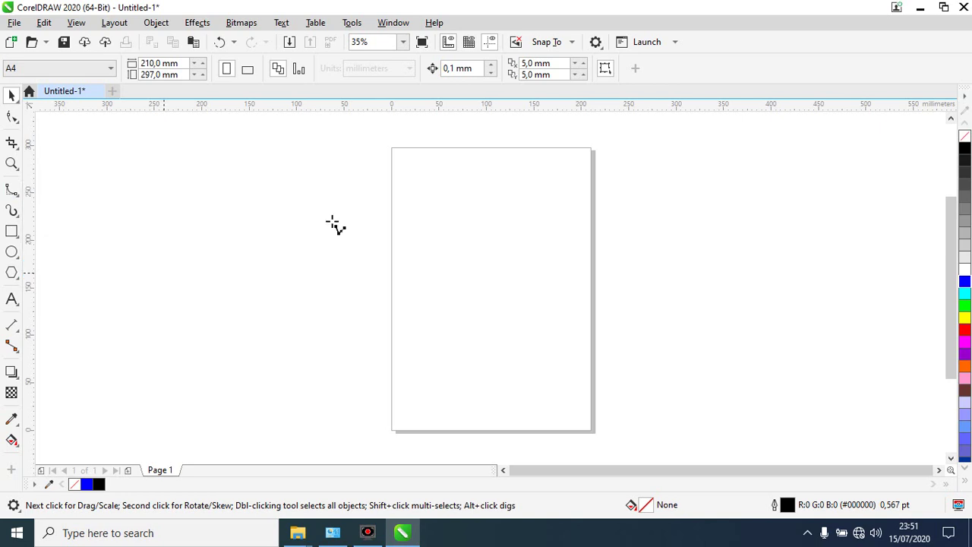
{"action": "left_click", "coordinate": [234, 200]}
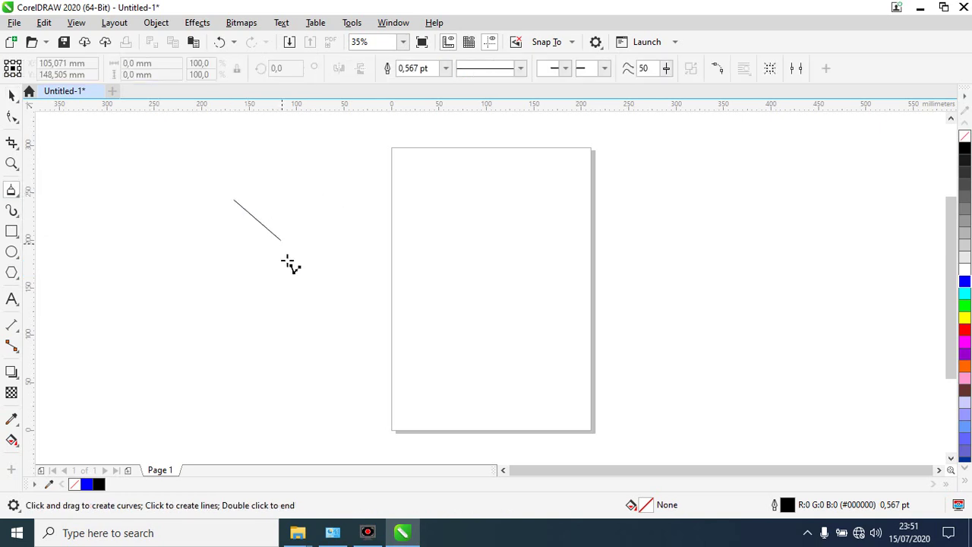
{"action": "left_click", "coordinate": [297, 304]}
{"action": "left_click_drag", "start_coordinate": [316, 320], "coordinate": [370, 326]}
{"action": "left_click", "coordinate": [469, 290]}
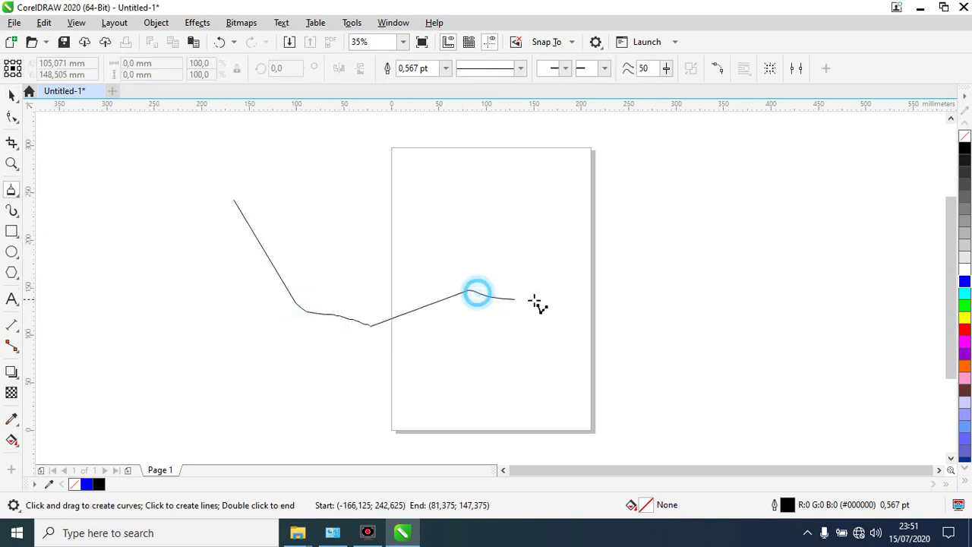
{"action": "mouse_move", "coordinate": [536, 304]}
{"action": "left_mouse_down"}
{"action": "mouse_move", "coordinate": [622, 297]}
{"action": "mouse_move", "coordinate": [687, 266]}
{"action": "mouse_move", "coordinate": [711, 287]}
{"action": "mouse_move", "coordinate": [731, 283]}
{"action": "mouse_move", "coordinate": [800, 230]}
{"action": "mouse_move", "coordinate": [688, 202]}
{"action": "mouse_move", "coordinate": [667, 232]}
{"action": "mouse_move", "coordinate": [480, 183]}
{"action": "mouse_move", "coordinate": [419, 193]}
{"action": "mouse_move", "coordinate": [281, 167]}
{"action": "mouse_move", "coordinate": [163, 181]}
{"action": "mouse_move", "coordinate": [179, 195]}
{"action": "mouse_move", "coordinate": [159, 205]}
{"action": "mouse_move", "coordinate": [200, 274]}
{"action": "mouse_move", "coordinate": [217, 221]}
{"action": "mouse_move", "coordinate": [205, 200]}
{"action": "mouse_move", "coordinate": [221, 190]}
{"action": "mouse_move", "coordinate": [243, 233]}
{"action": "mouse_move", "coordinate": [238, 199]}
{"action": "left_mouse_up"}
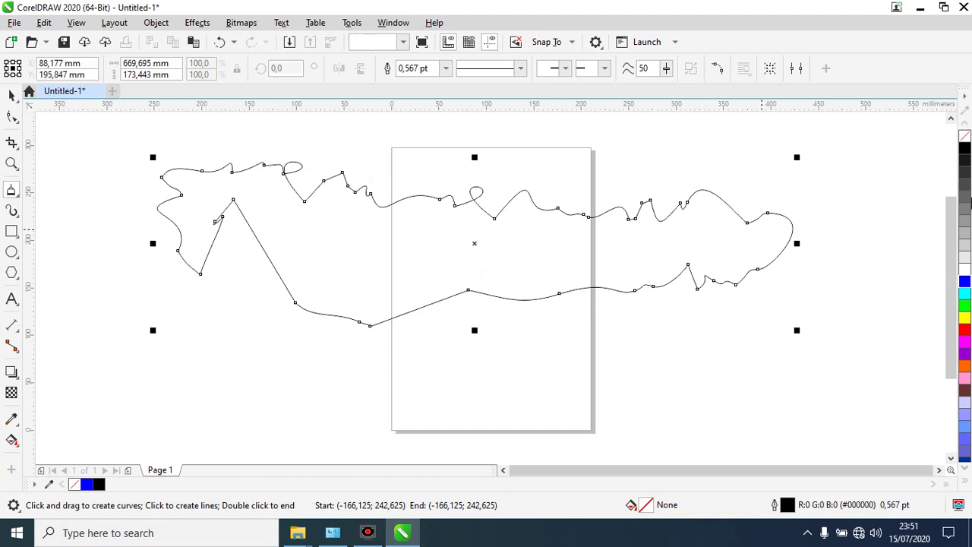
{"action": "left_click", "coordinate": [965, 283]}
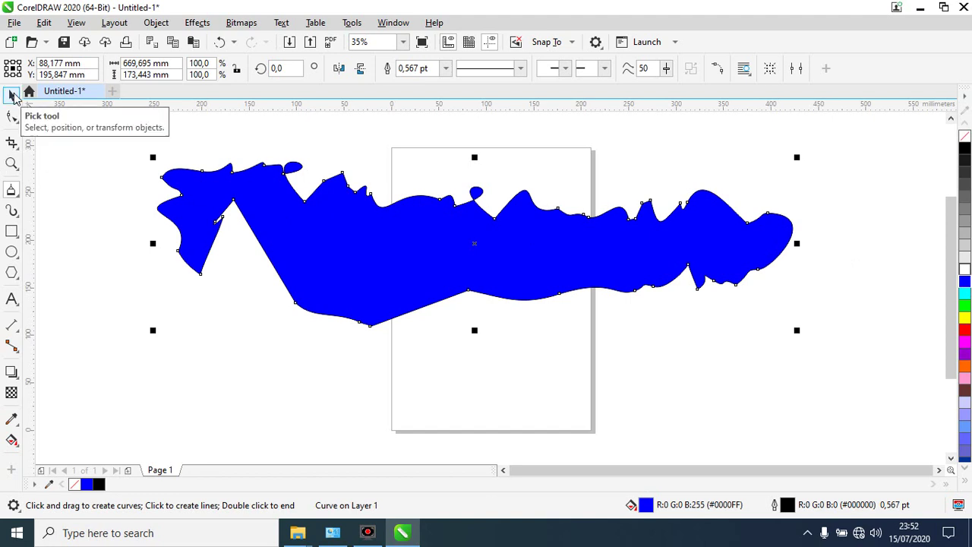
Delete the blue Polyline shape from the page
{"action": "left_click", "coordinate": [104, 187]}
{"action": "left_click", "coordinate": [201, 193]}
{"action": "key", "text": "Delete"}
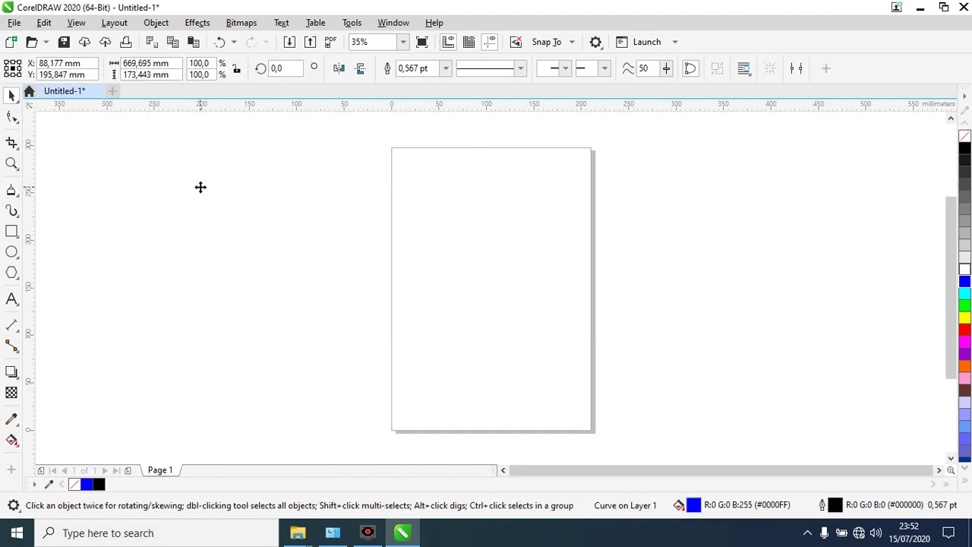
Draw an open 3-Point Curve about 145 mm wide and 83 mm high in the empty area beside the page
{"action": "left_click", "coordinate": [12, 191]}
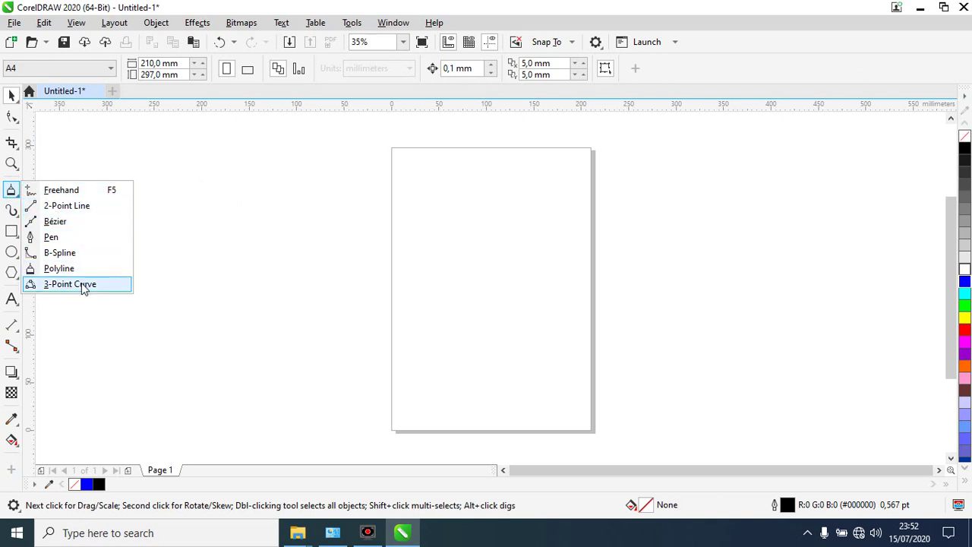
{"action": "left_click", "coordinate": [101, 286]}
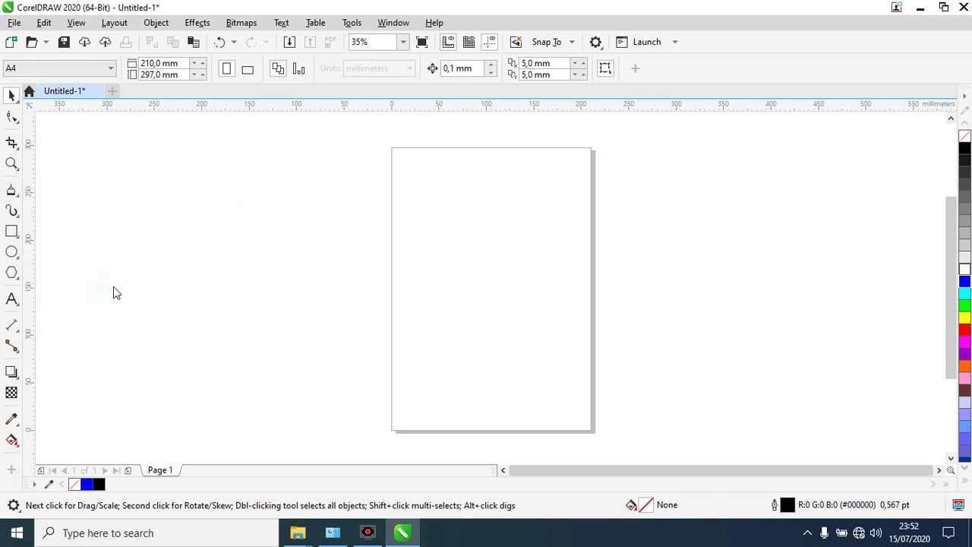
{"action": "left_click", "coordinate": [169, 297]}
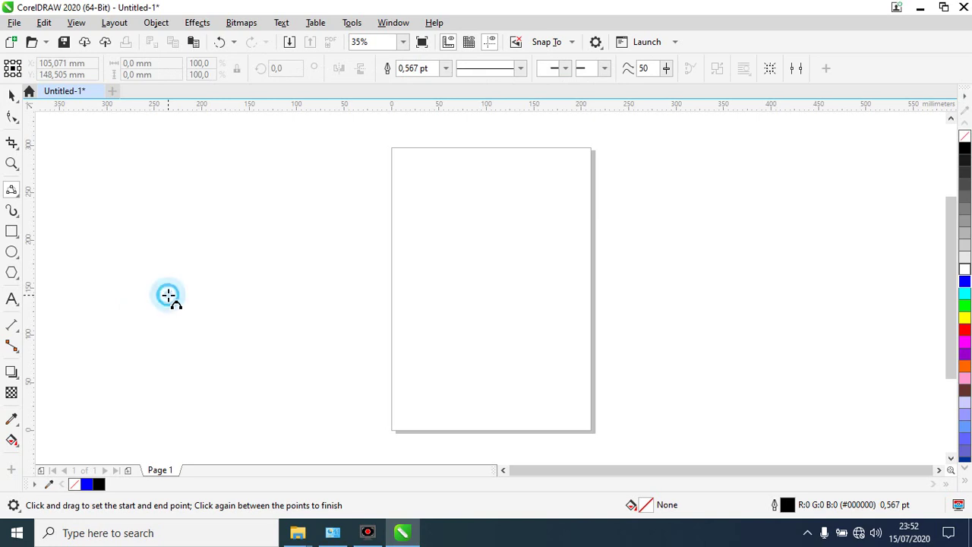
{"action": "left_click_drag", "start_coordinate": [175, 284], "coordinate": [311, 222]}
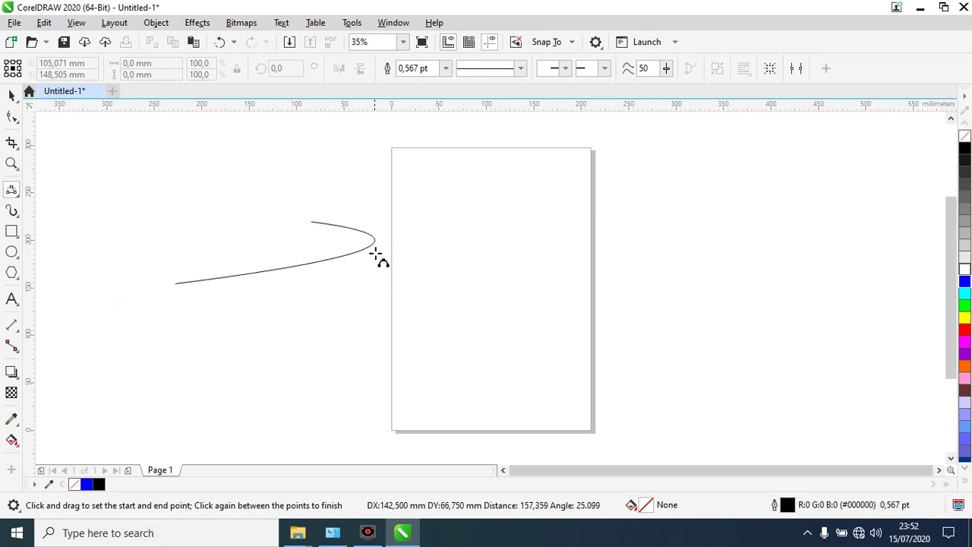
{"action": "left_click", "coordinate": [293, 289]}
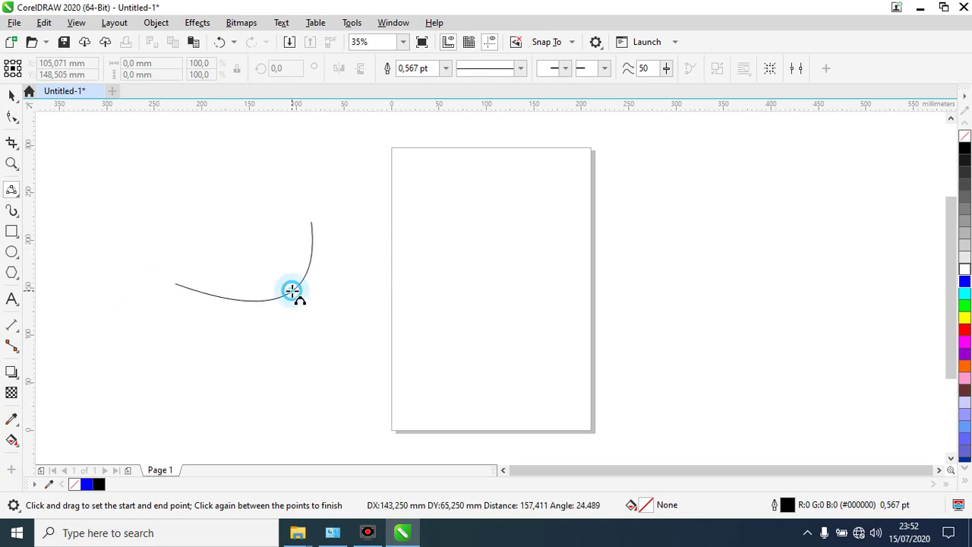
Draw a closed shape of joined 3-Point Curves, about 326 mm wide and 273 mm high, over the page and fill it with blue
{"action": "left_click_drag", "start_coordinate": [341, 159], "coordinate": [534, 262]}
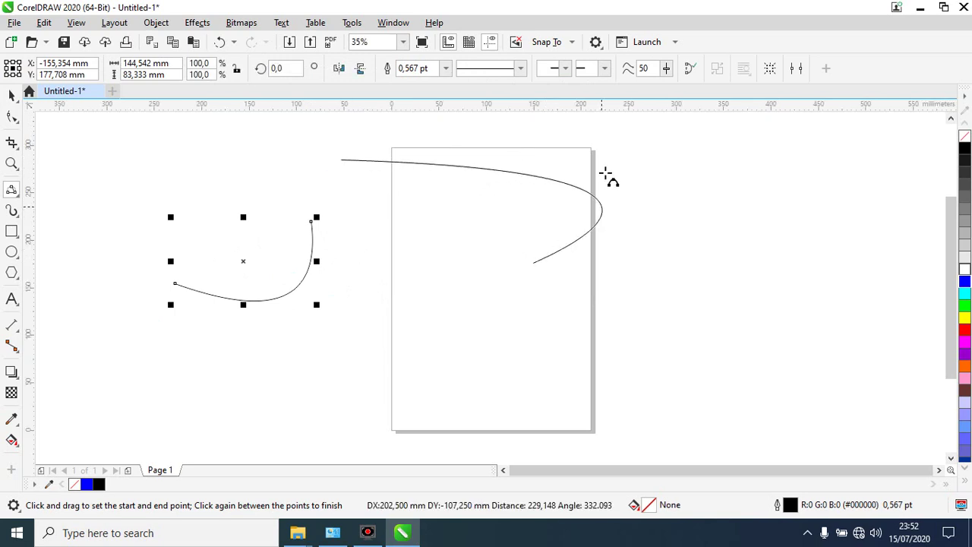
{"action": "left_click", "coordinate": [580, 160]}
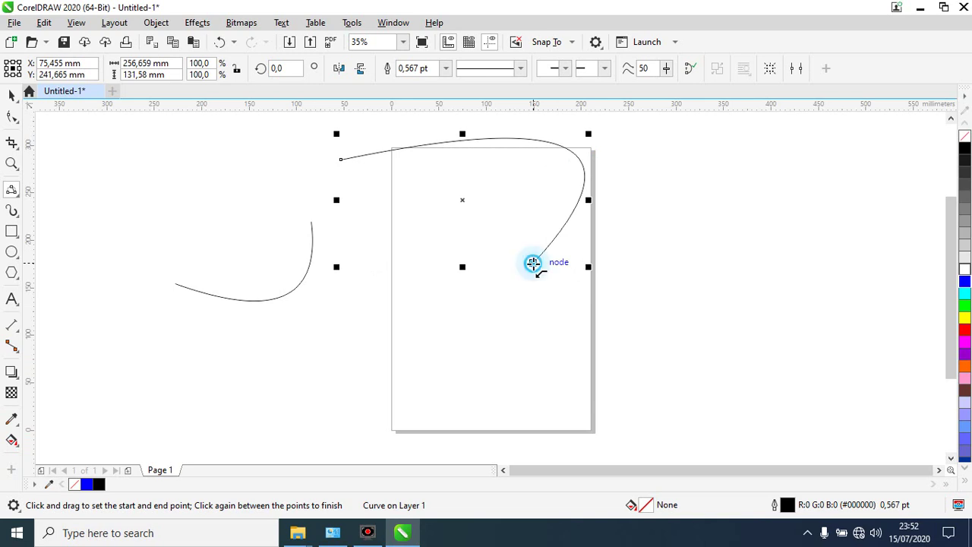
{"action": "left_click_drag", "start_coordinate": [534, 262], "coordinate": [354, 343]}
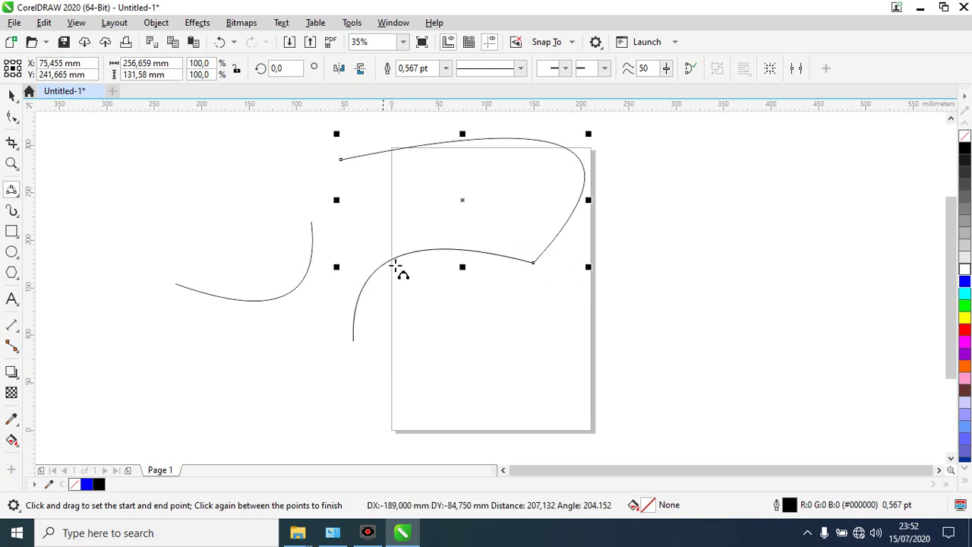
{"action": "left_click", "coordinate": [323, 394]}
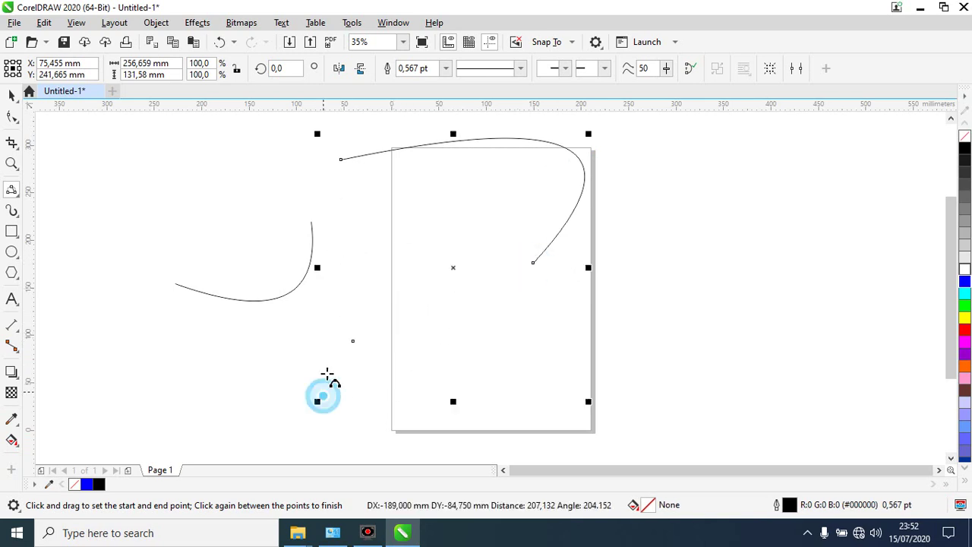
{"action": "left_click", "coordinate": [353, 340]}
{"action": "left_click_drag", "start_coordinate": [353, 340], "coordinate": [340, 159]}
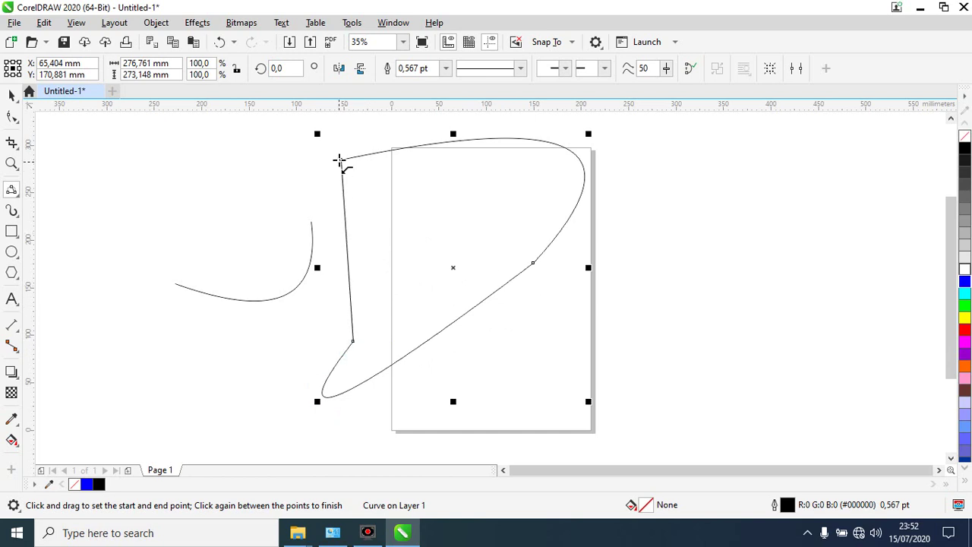
{"action": "left_click", "coordinate": [277, 190]}
{"action": "left_click", "coordinate": [964, 282]}
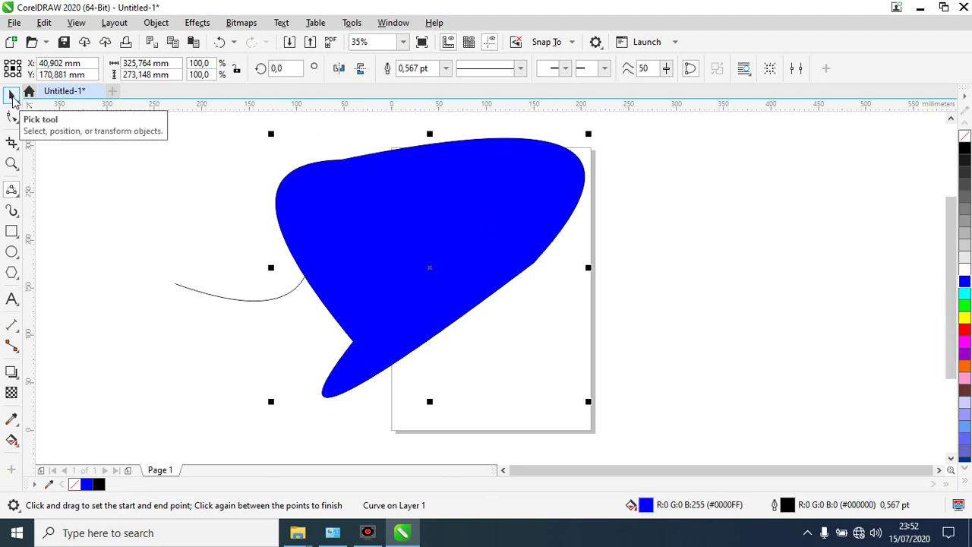
Select the open curve and the blue closed shape together and delete them
{"action": "left_click", "coordinate": [13, 96]}
{"action": "left_click_drag", "start_coordinate": [111, 131], "coordinate": [722, 415]}
{"action": "key", "text": "Delete"}
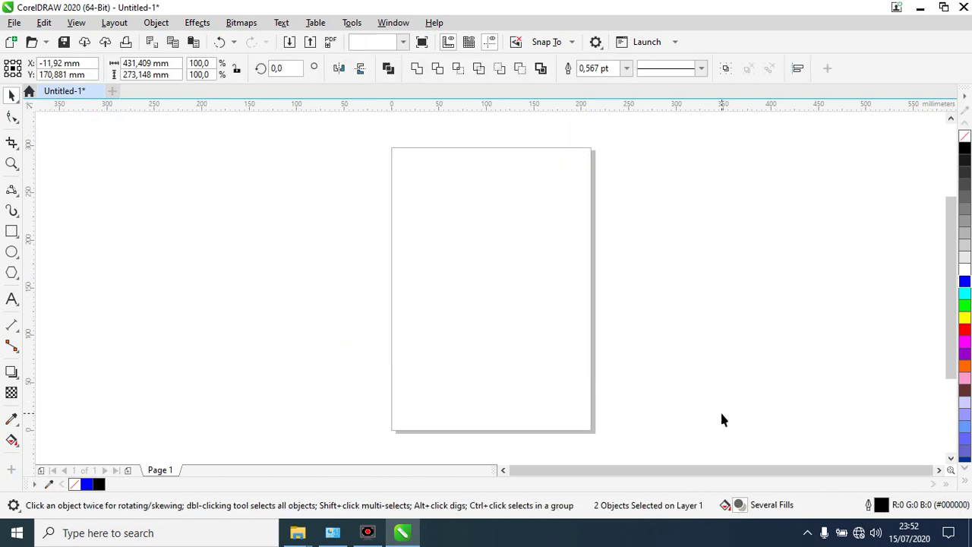
{"action": "right_click", "coordinate": [201, 205]}
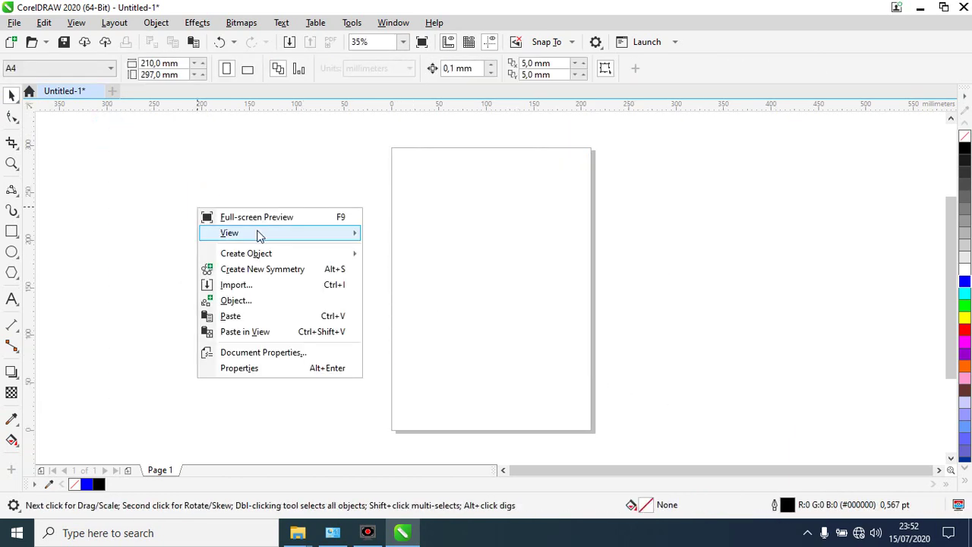
{"action": "left_click", "coordinate": [148, 184]}
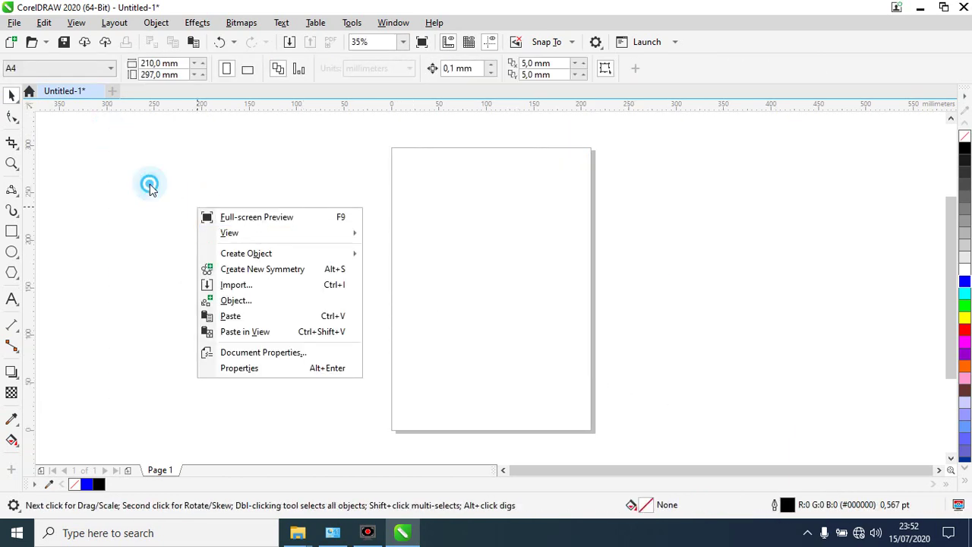
{"action": "left_click", "coordinate": [18, 196]}
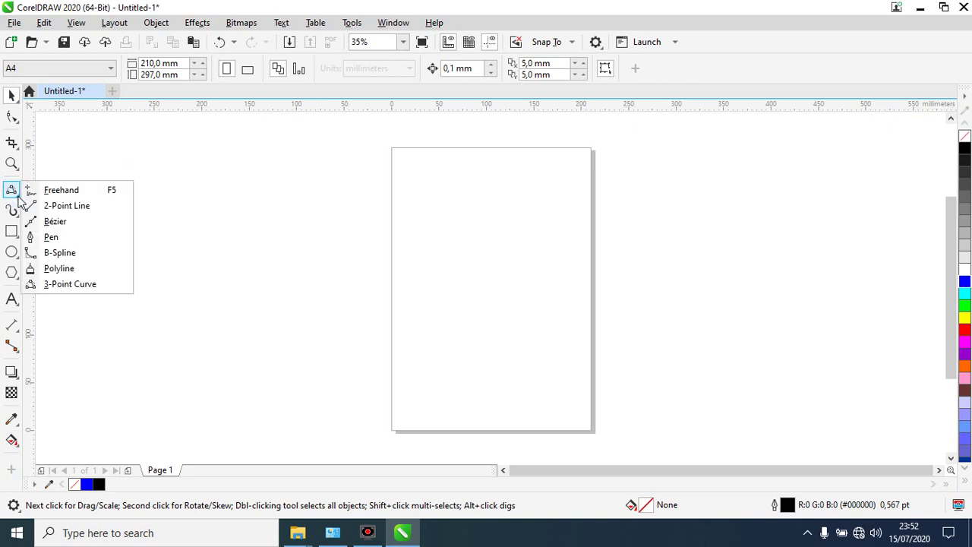
{"action": "left_click", "coordinate": [53, 237]}
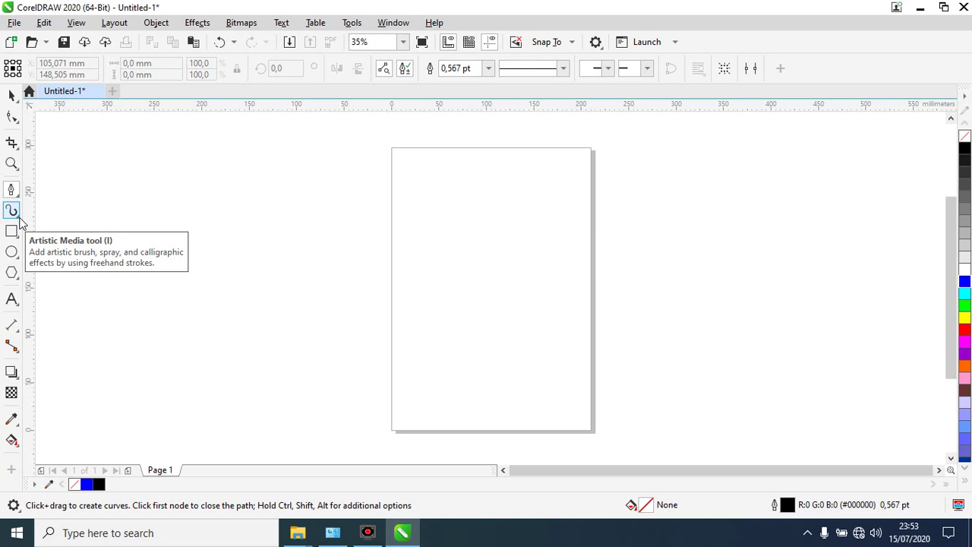
{"action": "left_click", "coordinate": [19, 218]}
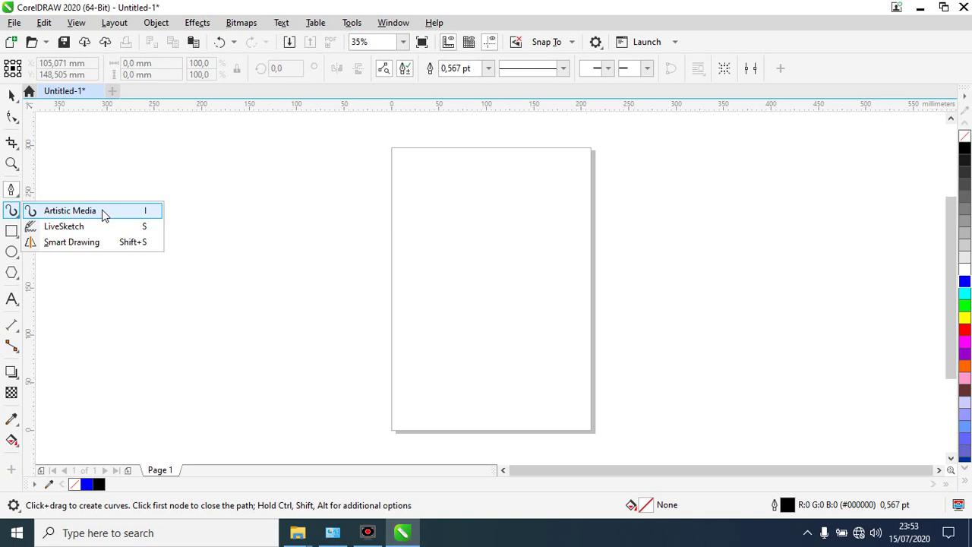
{"action": "left_click", "coordinate": [17, 205]}
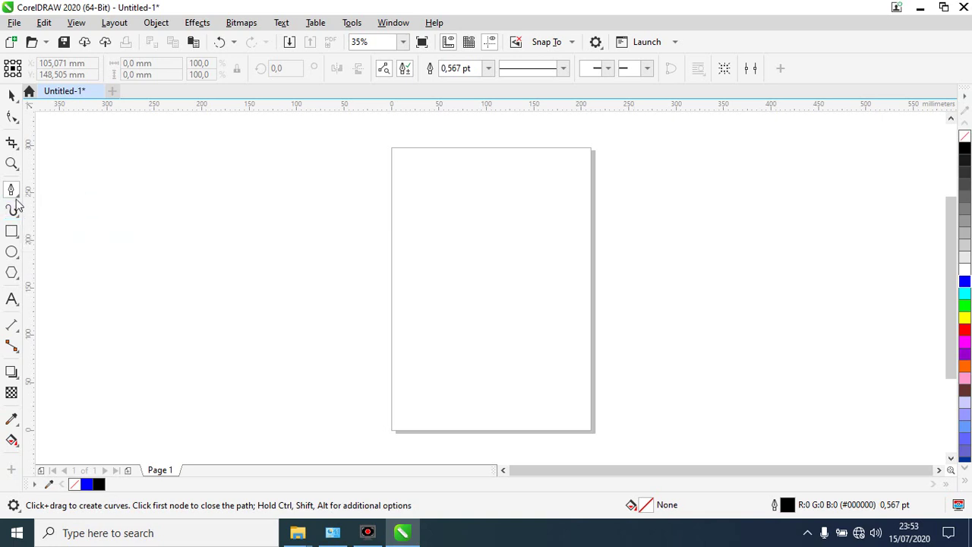
{"action": "left_click", "coordinate": [11, 213]}
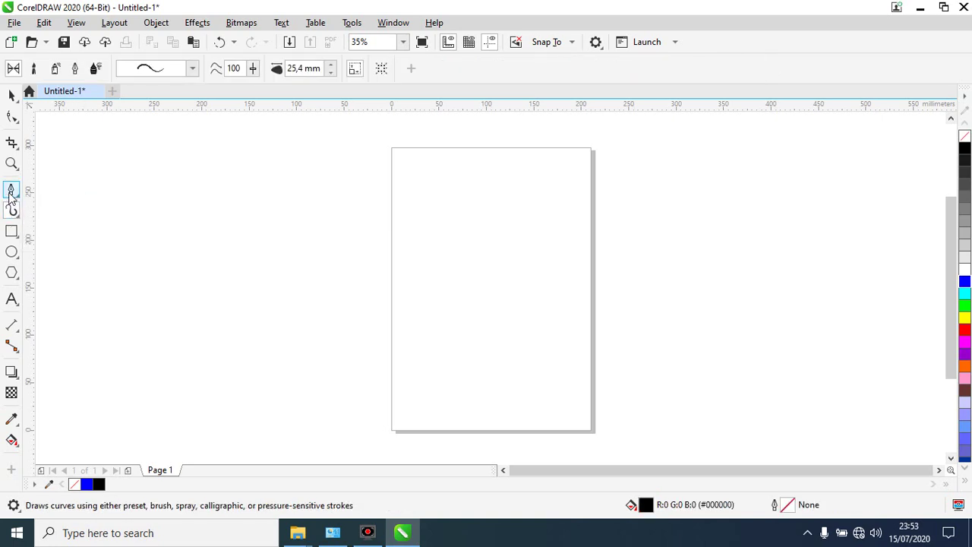
{"action": "key", "text": "F5"}
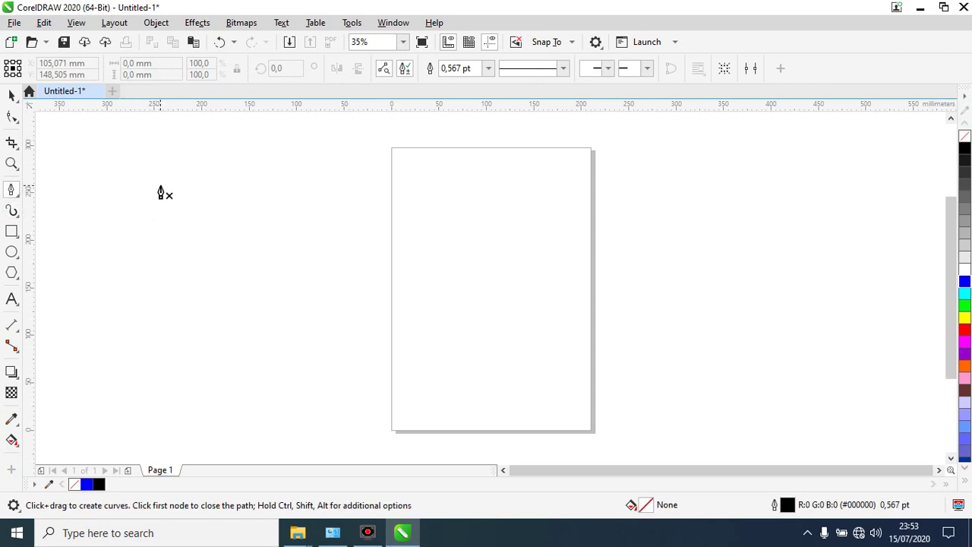
With the Artistic Media tool in Preset mode, draw a long wavy stroke descending from outside the page into its middle
{"action": "key", "text": "i"}
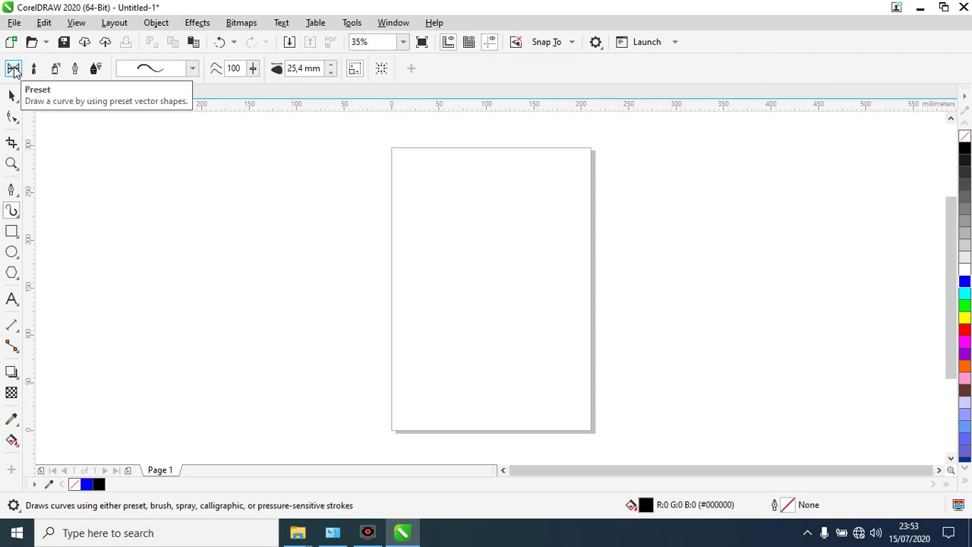
{"action": "mouse_move", "coordinate": [89, 245]}
{"action": "left_mouse_down"}
{"action": "mouse_move", "coordinate": [210, 220]}
{"action": "mouse_move", "coordinate": [344, 287]}
{"action": "left_mouse_up"}
{"action": "left_click_drag", "start_coordinate": [423, 298], "coordinate": [586, 304]}
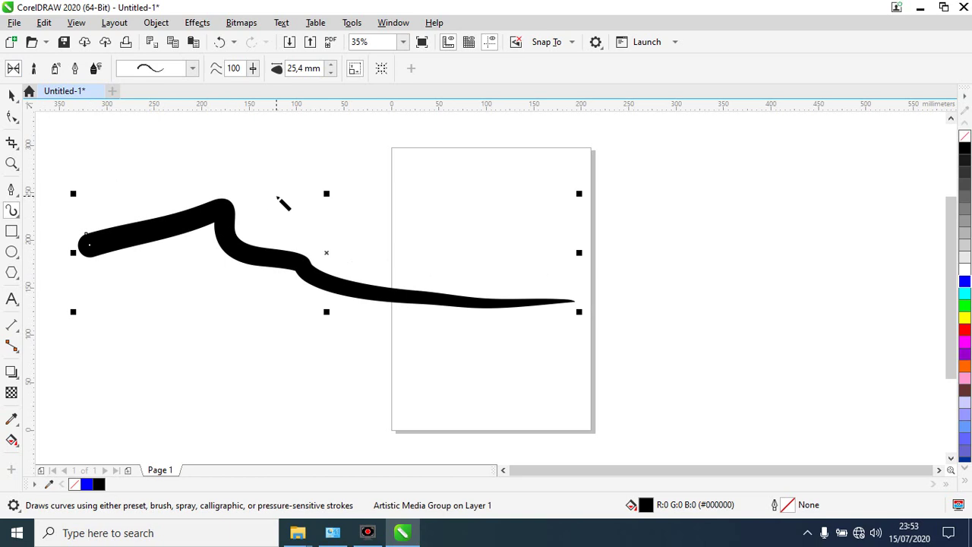
Try another preset on the artistic stroke, then apply the preset with a flat, thick start tapering to a point
{"action": "left_click", "coordinate": [193, 69]}
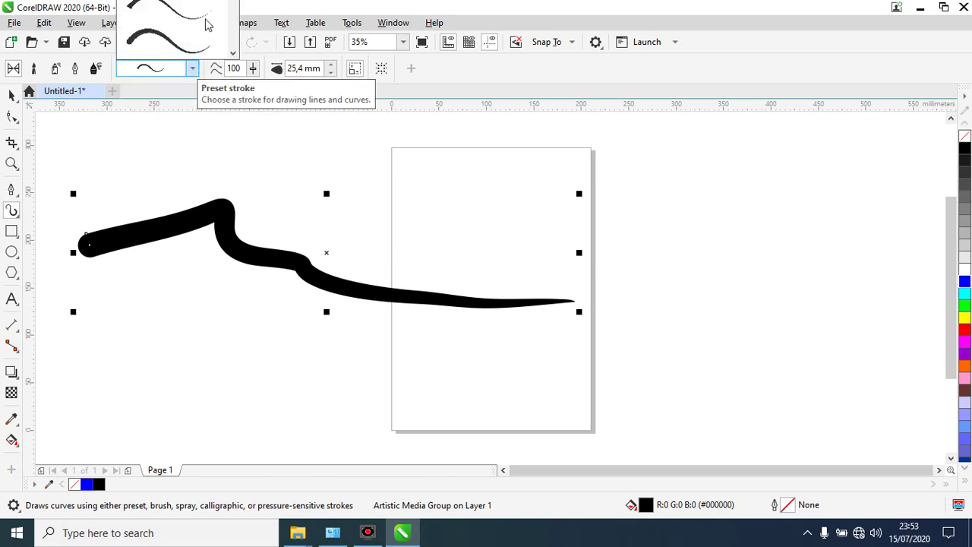
{"action": "left_click", "coordinate": [232, 54]}
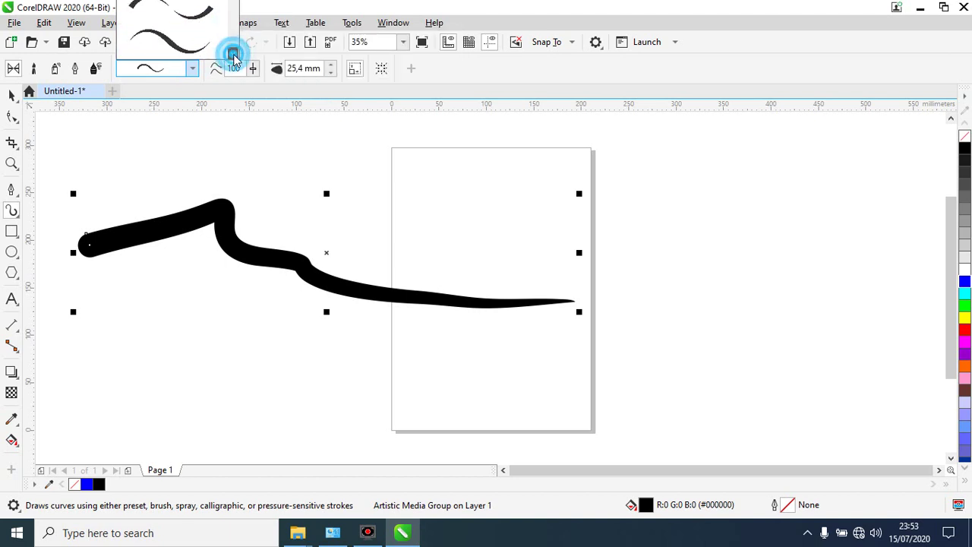
{"action": "left_click", "coordinate": [180, 45]}
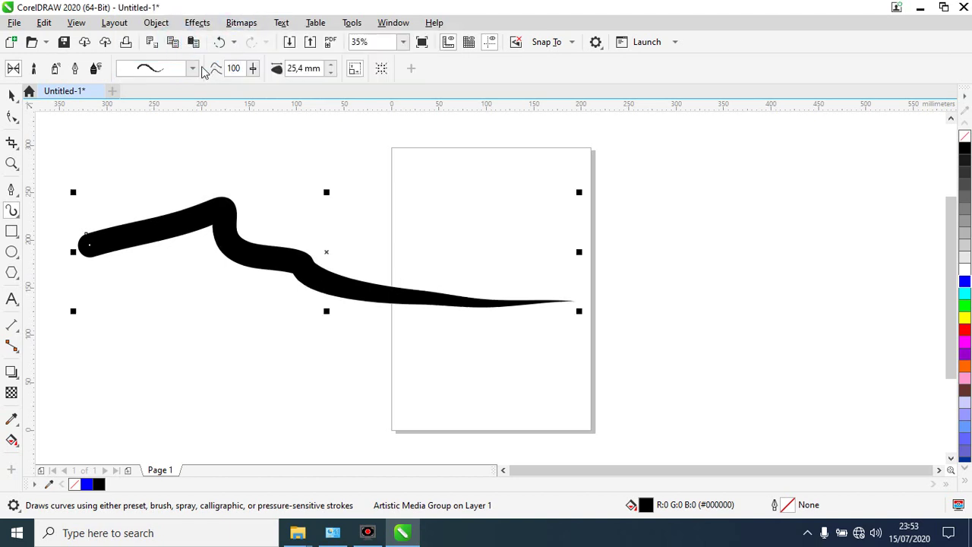
{"action": "left_click", "coordinate": [192, 68]}
{"action": "mouse_move", "coordinate": [203, 44]}
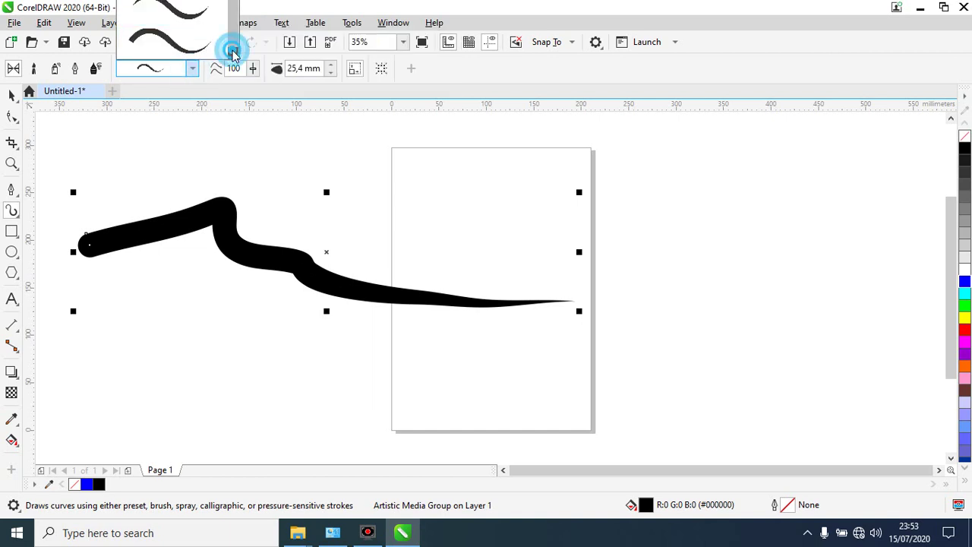
{"action": "left_click", "coordinate": [163, 42]}
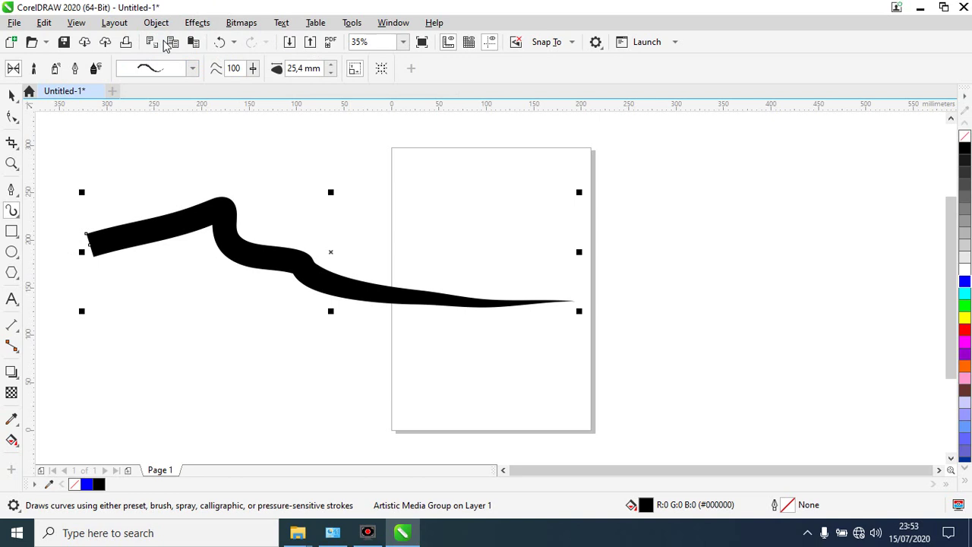
Set the artistic stroke's width to 50 mm
{"action": "left_click_drag", "start_coordinate": [244, 68], "coordinate": [218, 67]}
{"action": "double_click", "coordinate": [231, 68]}
{"action": "double_click", "coordinate": [322, 68]}
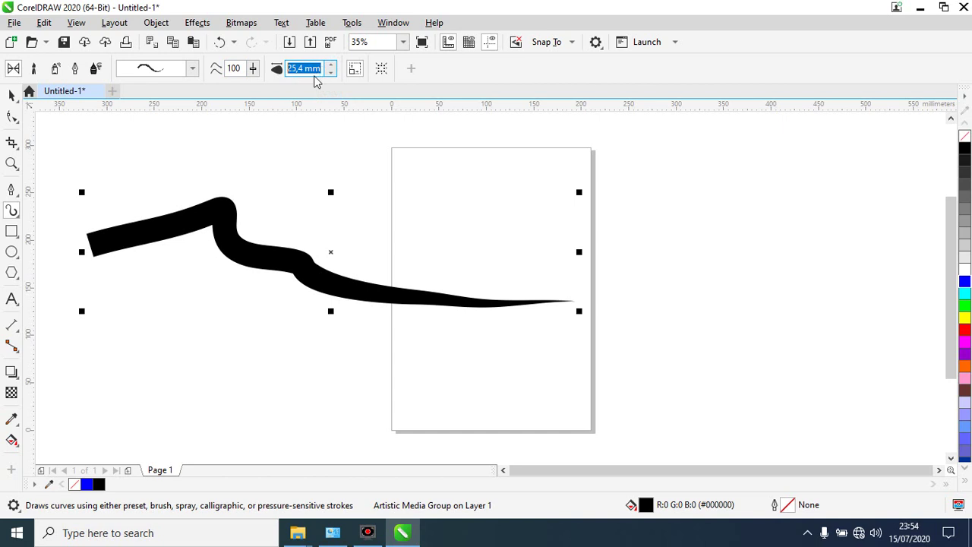
{"action": "type", "text": "50"}
{"action": "key", "text": "Return"}
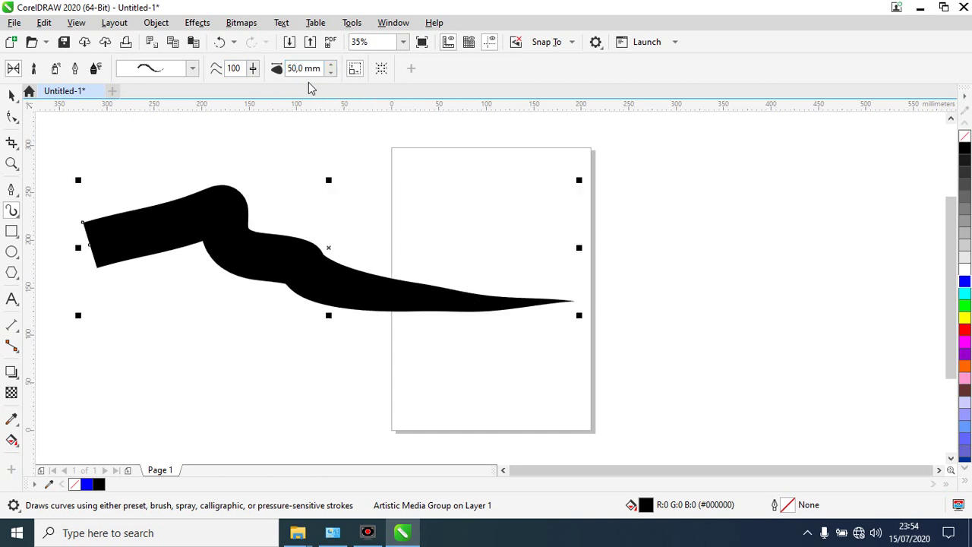
Hide the bounding box for artistic strokes, draw a test stroke across the page and undo it
{"action": "left_click", "coordinate": [381, 69]}
{"action": "left_click_drag", "start_coordinate": [350, 176], "coordinate": [797, 289]}
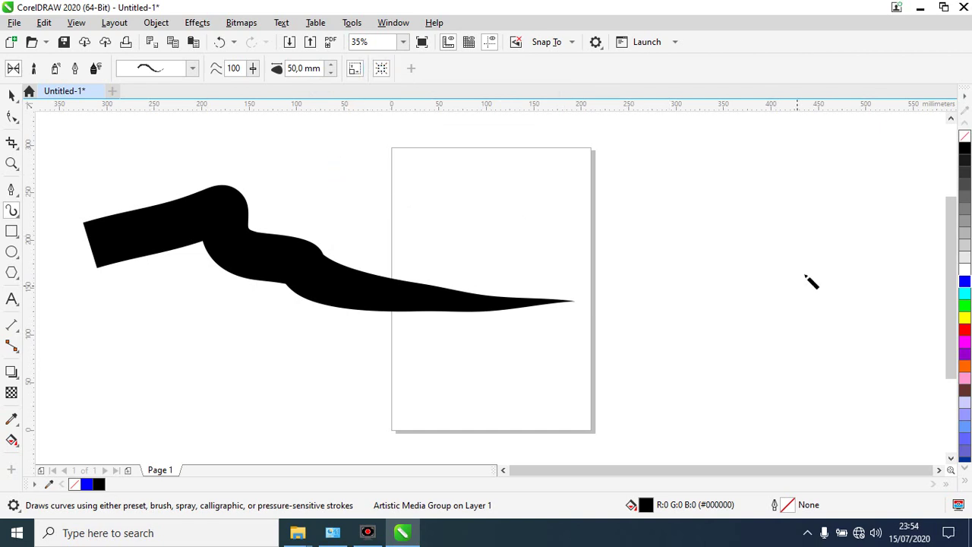
{"action": "key", "text": "ctrl+z"}
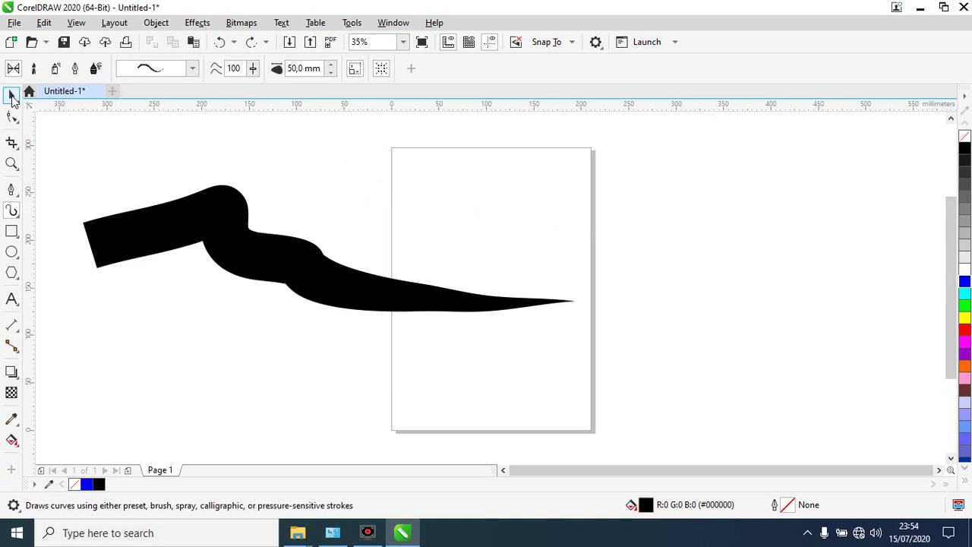
Set the Artistic Media stroke width to 24 mm with nothing selected, and switch to the Pick tool
{"action": "left_click_drag", "start_coordinate": [324, 69], "coordinate": [289, 68]}
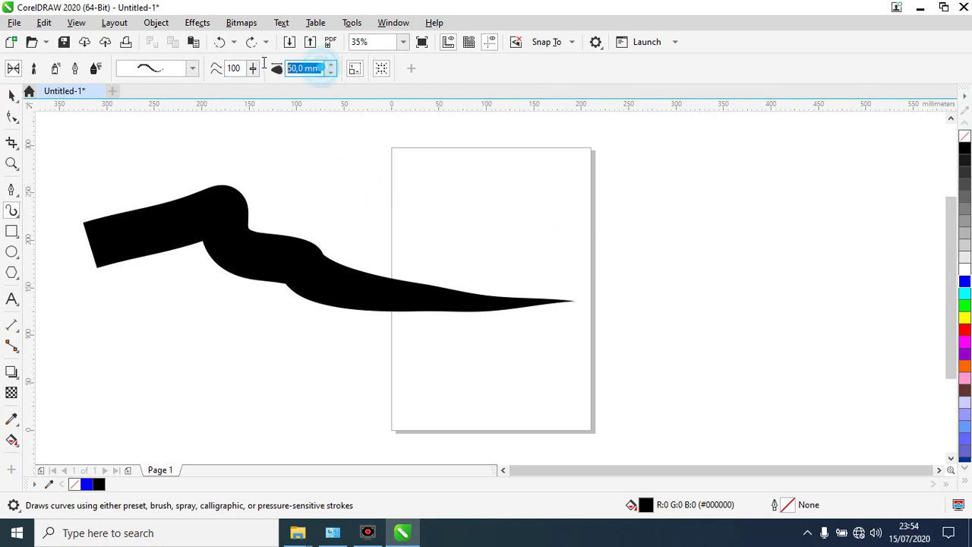
{"action": "type", "text": "24"}
{"action": "key", "text": "Return"}
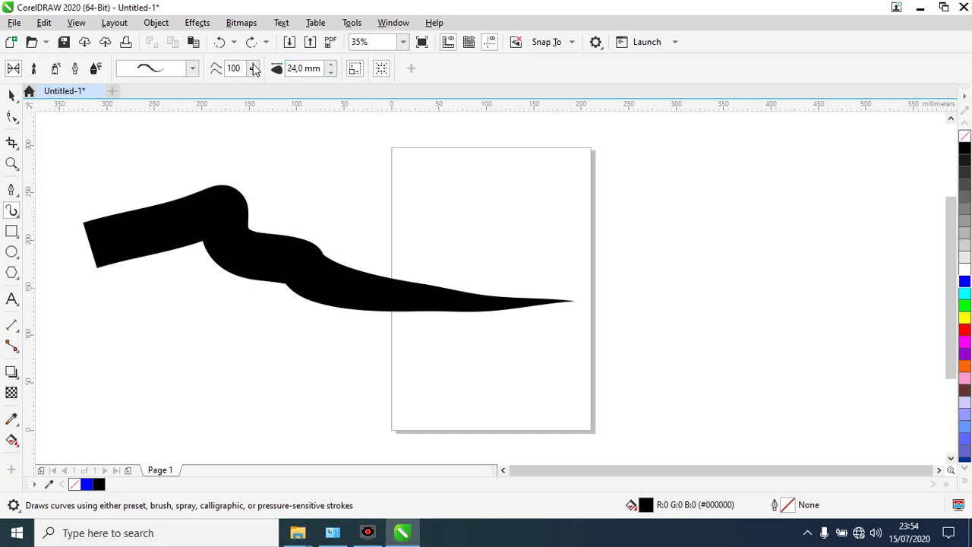
{"action": "left_click", "coordinate": [11, 94]}
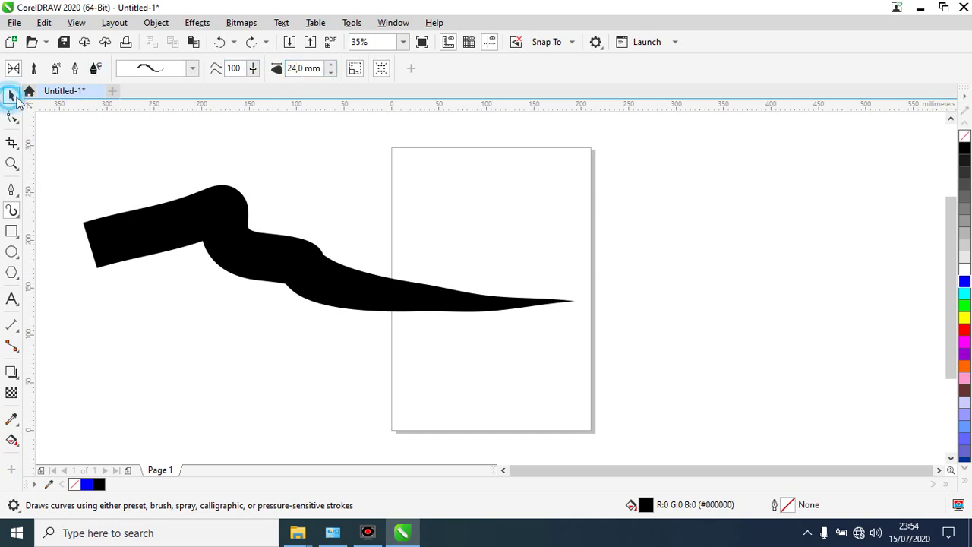
Draw a 50 mm wide Artistic Media stroke in Brush mode, sloping down from the page's upper area to beyond its right edge
{"action": "left_click", "coordinate": [225, 227]}
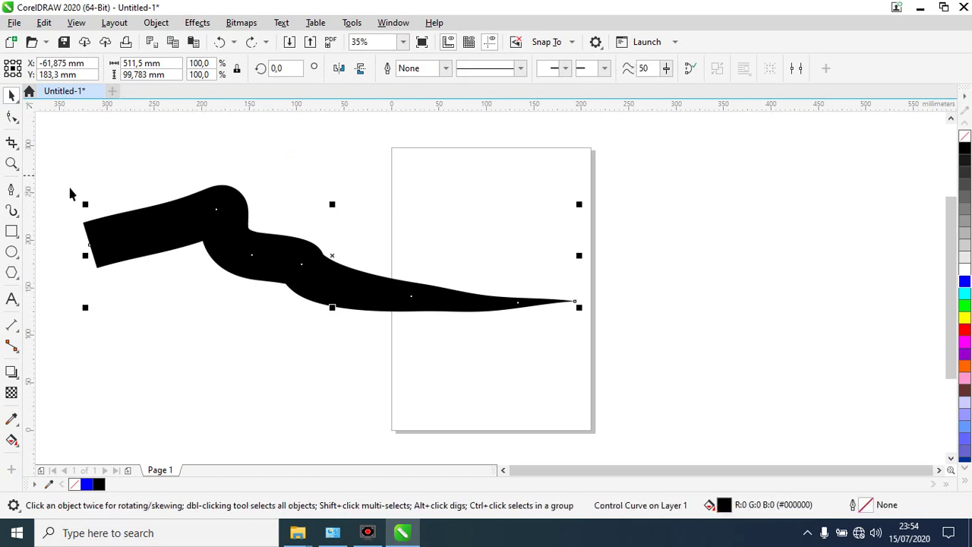
{"action": "left_click", "coordinate": [12, 210]}
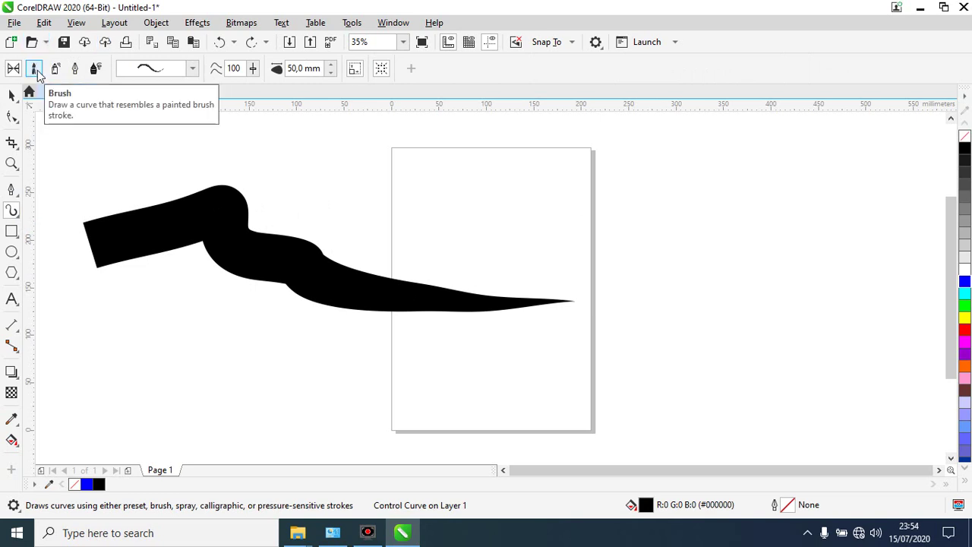
{"action": "left_click", "coordinate": [425, 206]}
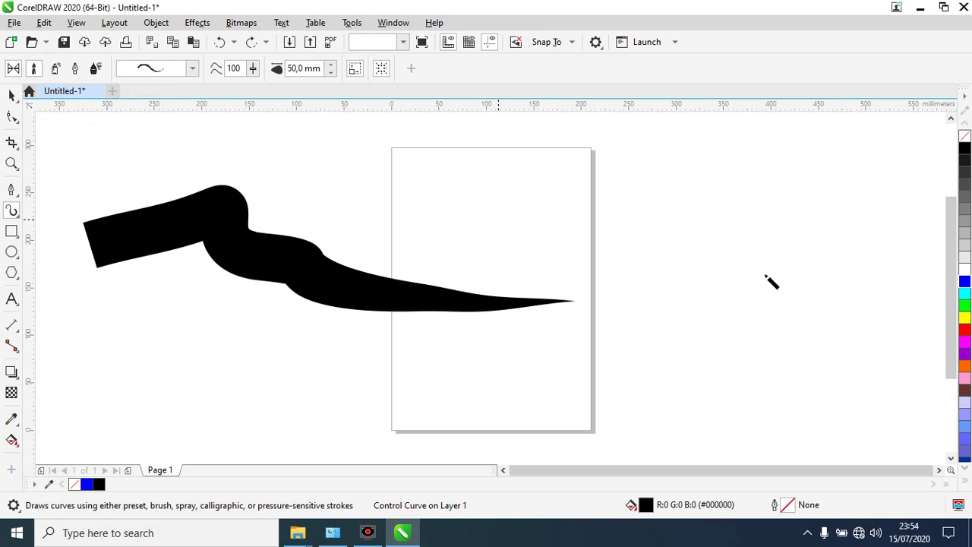
{"action": "left_click_drag", "start_coordinate": [772, 281], "coordinate": [772, 279]}
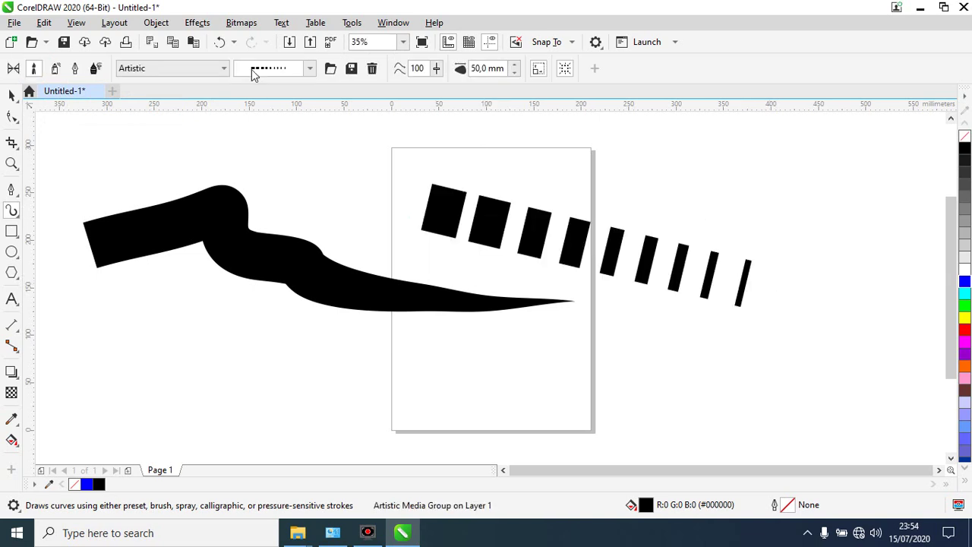
Try the scratchy-line, scattered-dot and music-staff brush patterns on the new stroke
{"action": "left_click", "coordinate": [310, 69]}
{"action": "left_click", "coordinate": [304, 43]}
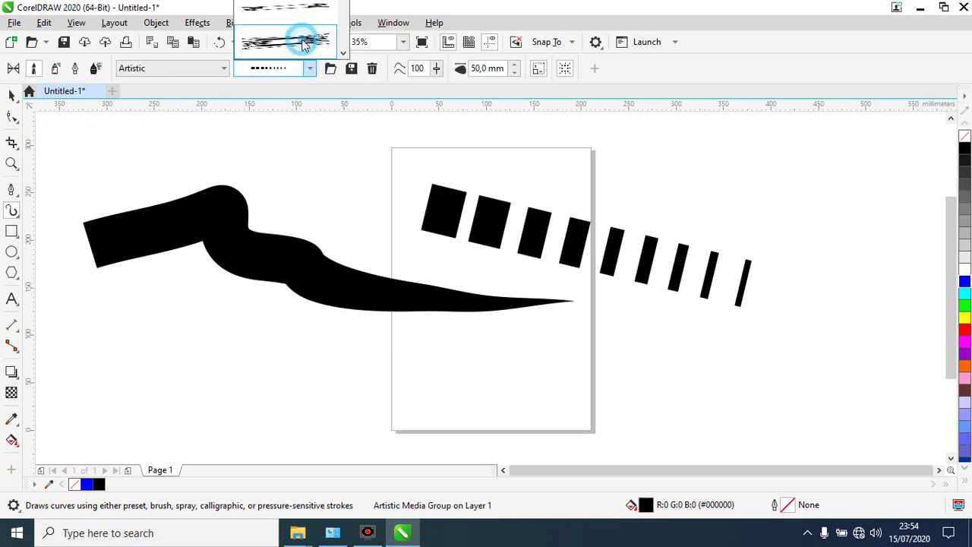
{"action": "left_click", "coordinate": [310, 68]}
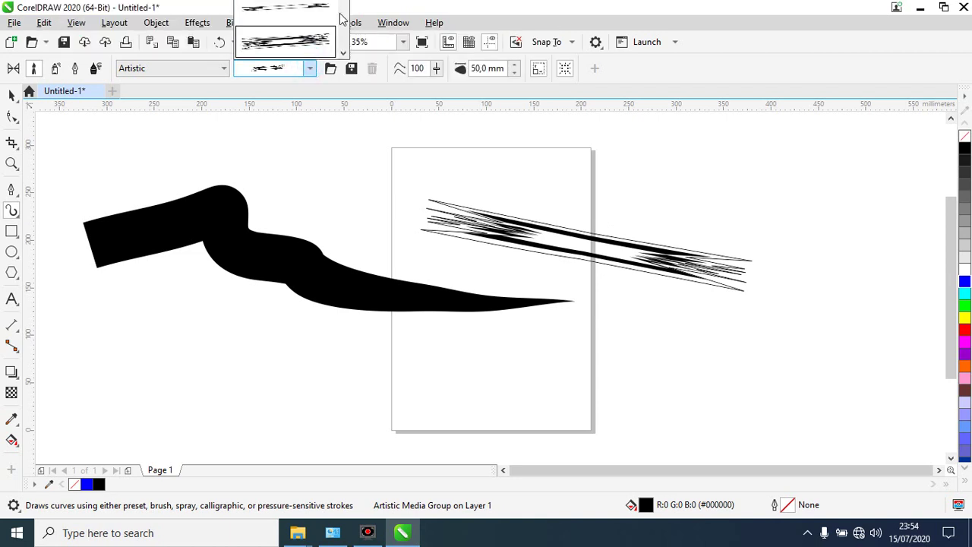
{"action": "scroll", "coordinate": [341, 30], "scroll_direction": "down", "scroll_amount": 5}
{"action": "left_click", "coordinate": [309, 14]}
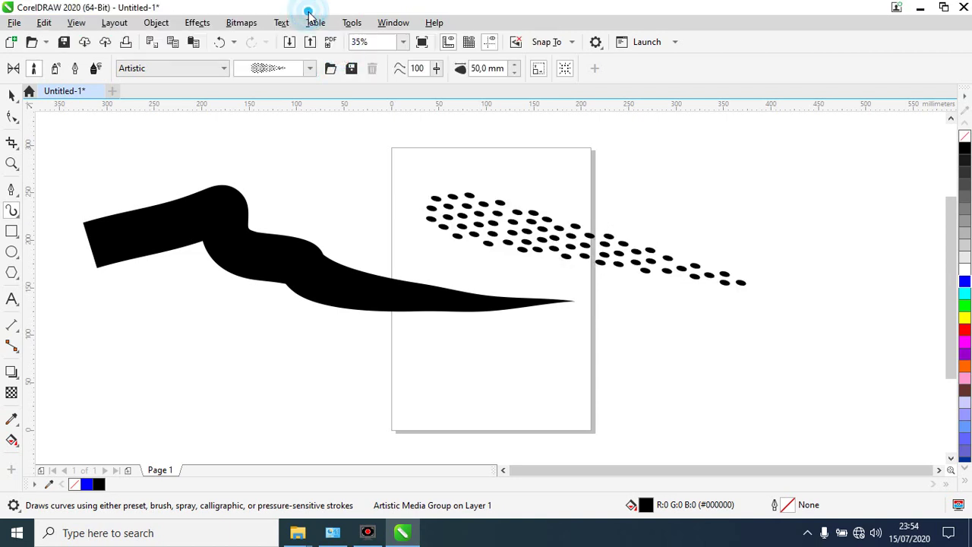
{"action": "left_click", "coordinate": [310, 68]}
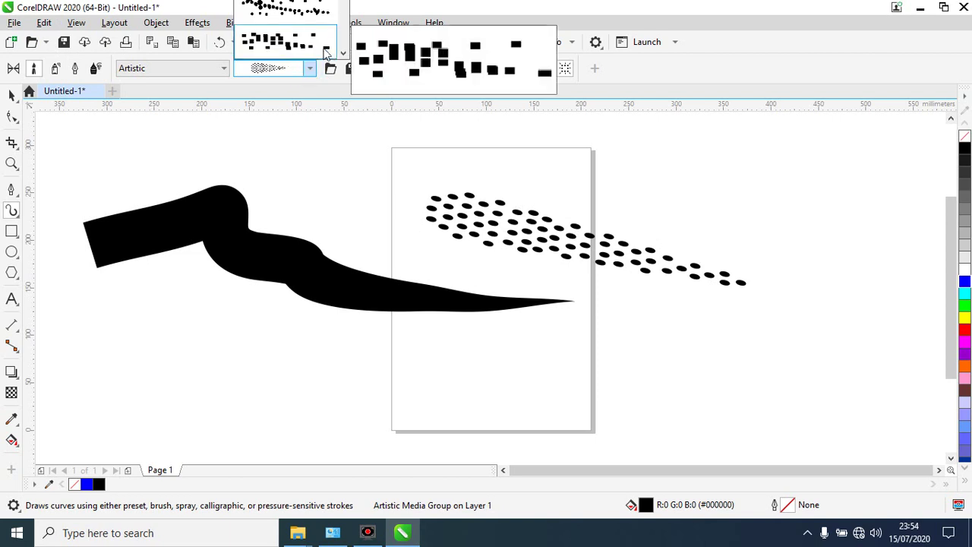
{"action": "scroll", "coordinate": [317, 50], "scroll_direction": "down", "scroll_amount": 2}
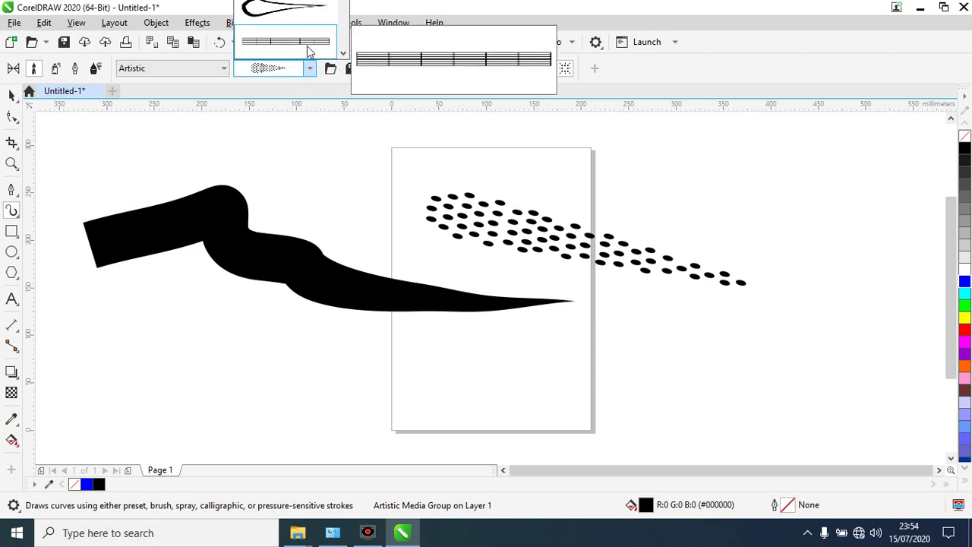
{"action": "left_click", "coordinate": [308, 51]}
Apply the Artistic brush pattern made of split, pointed arrow-like lines to the stroke
{"action": "left_click", "coordinate": [310, 68]}
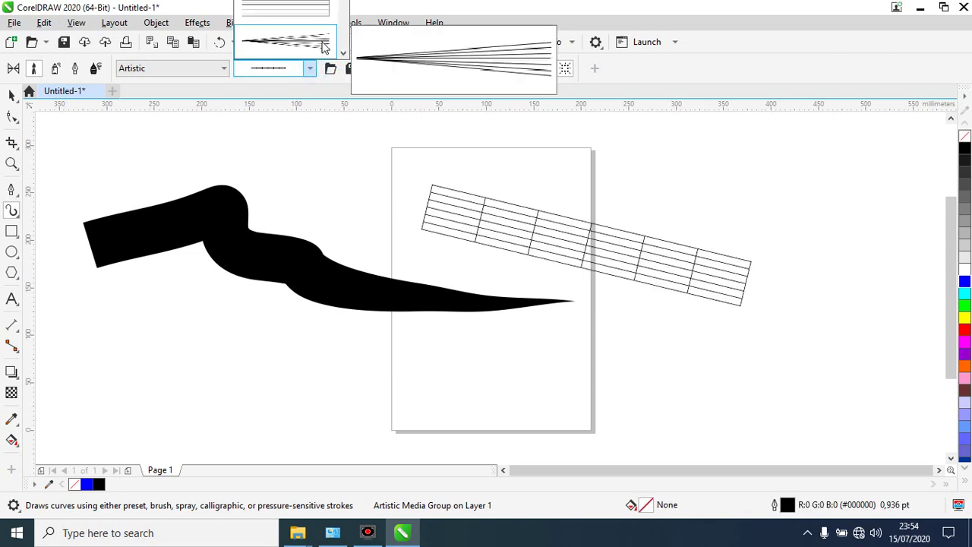
{"action": "left_click", "coordinate": [342, 53]}
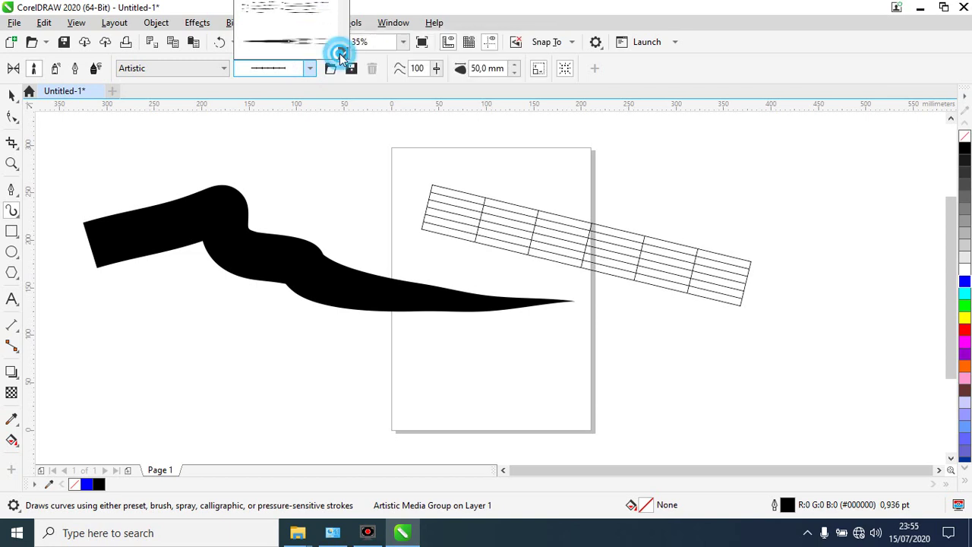
{"action": "left_click", "coordinate": [342, 54]}
{"action": "left_click", "coordinate": [342, 53]}
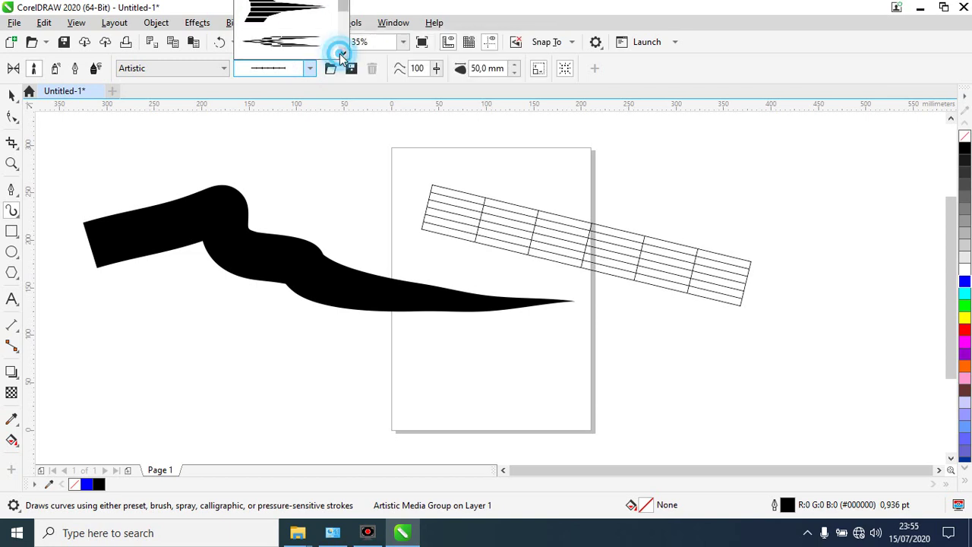
{"action": "left_click", "coordinate": [284, 45]}
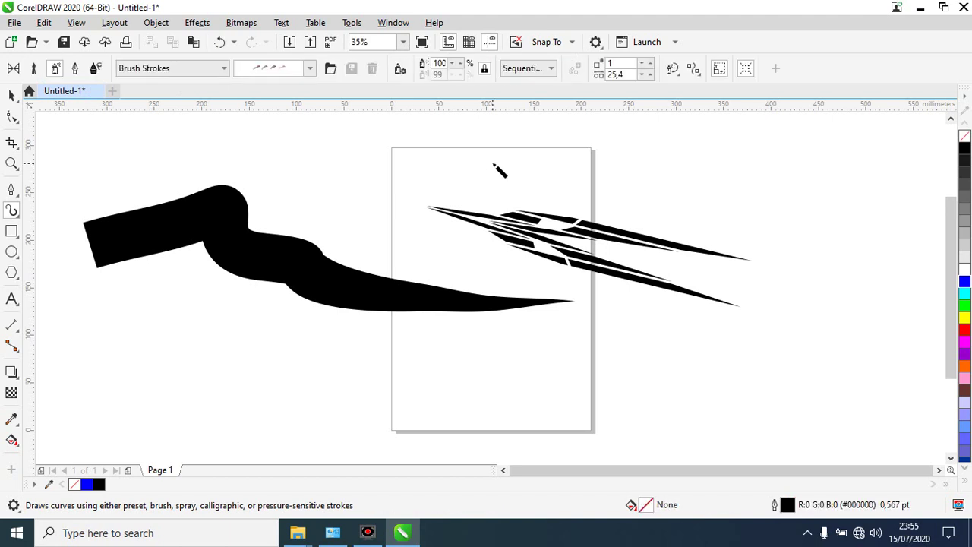
Spray a long stroke above the brush stroke using the Brush Strokes category, and apply the pink swirl pattern to it
{"action": "mouse_move", "coordinate": [494, 163]}
{"action": "left_mouse_down"}
{"action": "mouse_move", "coordinate": [695, 192]}
{"action": "mouse_move", "coordinate": [838, 177]}
{"action": "left_mouse_up"}
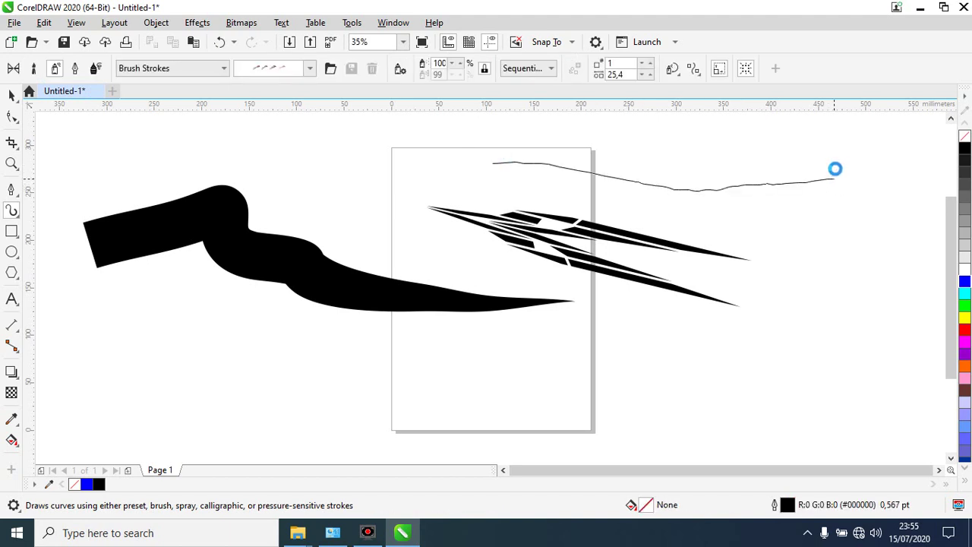
{"action": "left_click", "coordinate": [310, 70]}
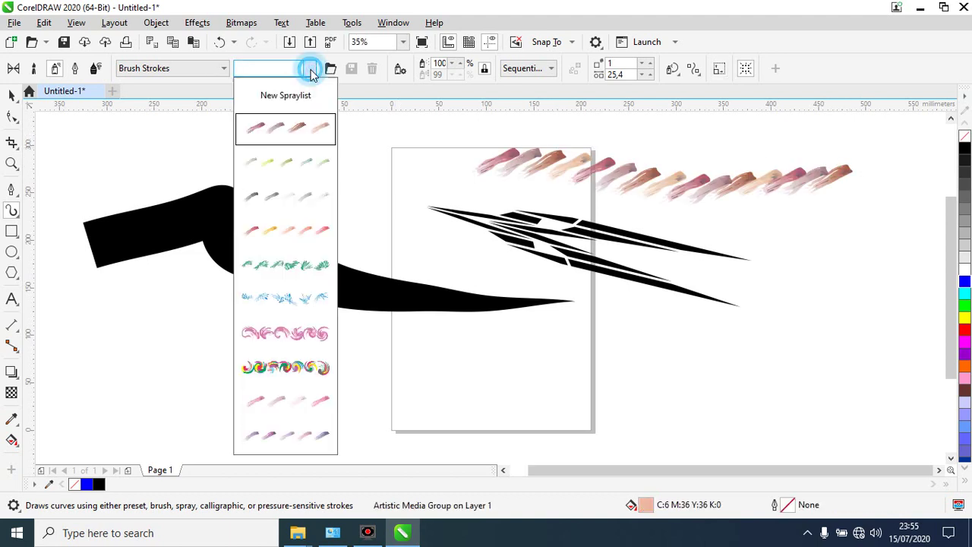
{"action": "left_click", "coordinate": [304, 342]}
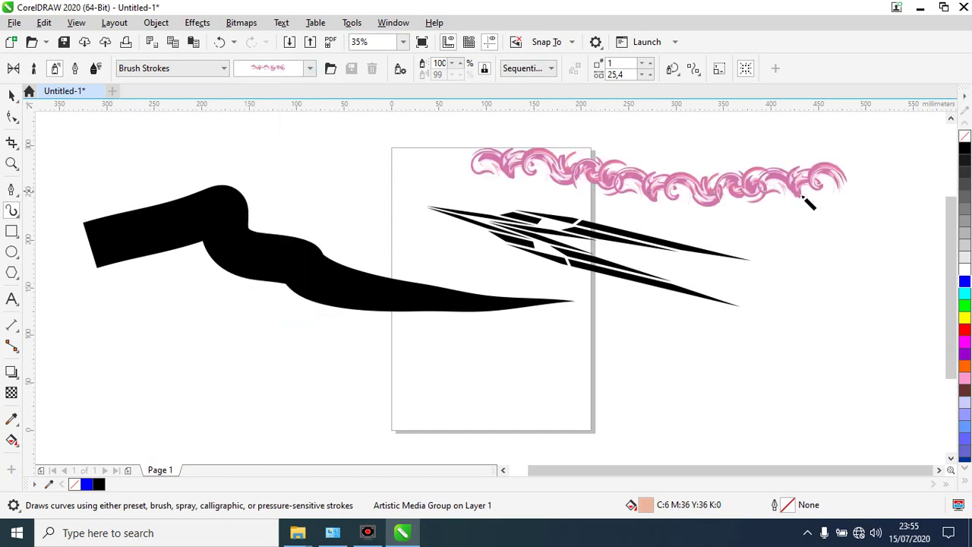
Try a black fill on the pink swirl stroke and undo it, keeping the current spray pattern
{"action": "left_click", "coordinate": [965, 148]}
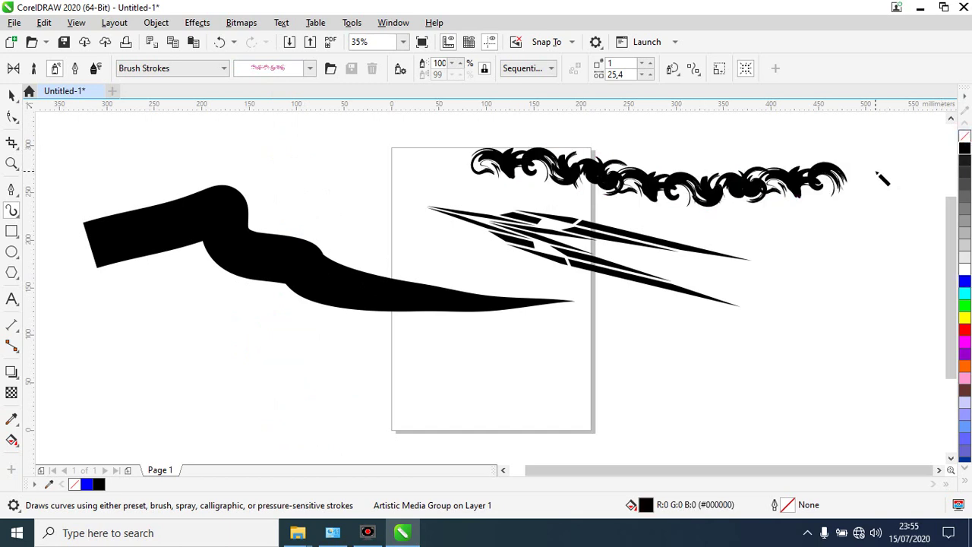
{"action": "key", "text": "ctrl+z"}
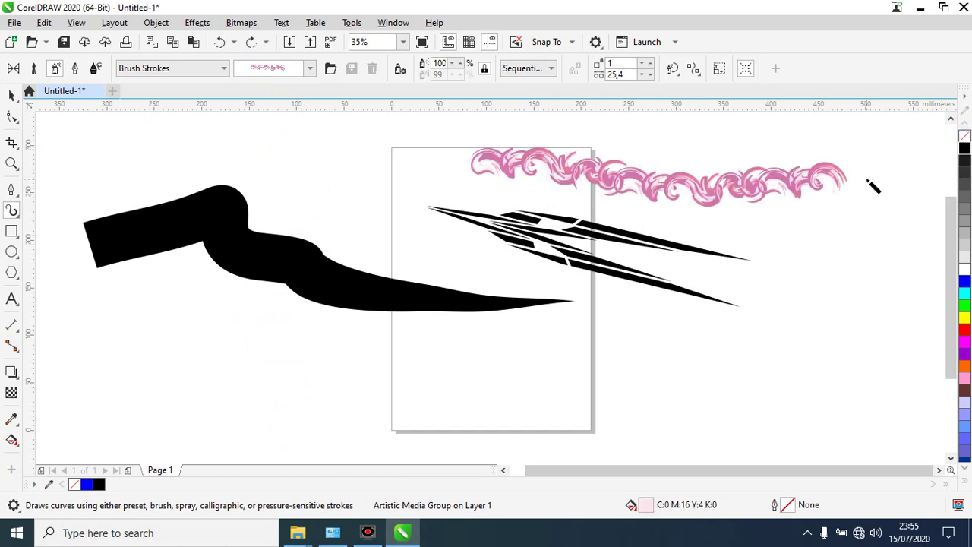
{"action": "left_click", "coordinate": [310, 70]}
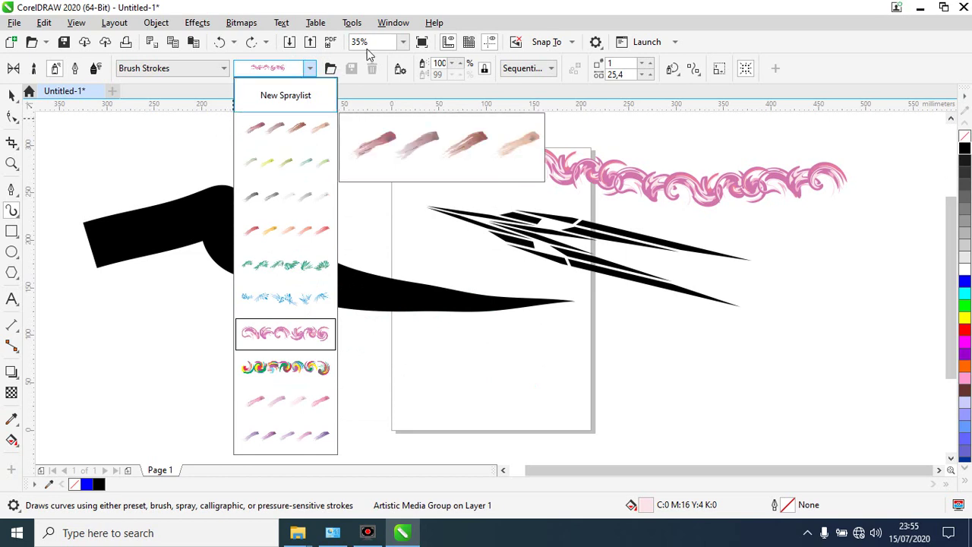
{"action": "left_click", "coordinate": [722, 9]}
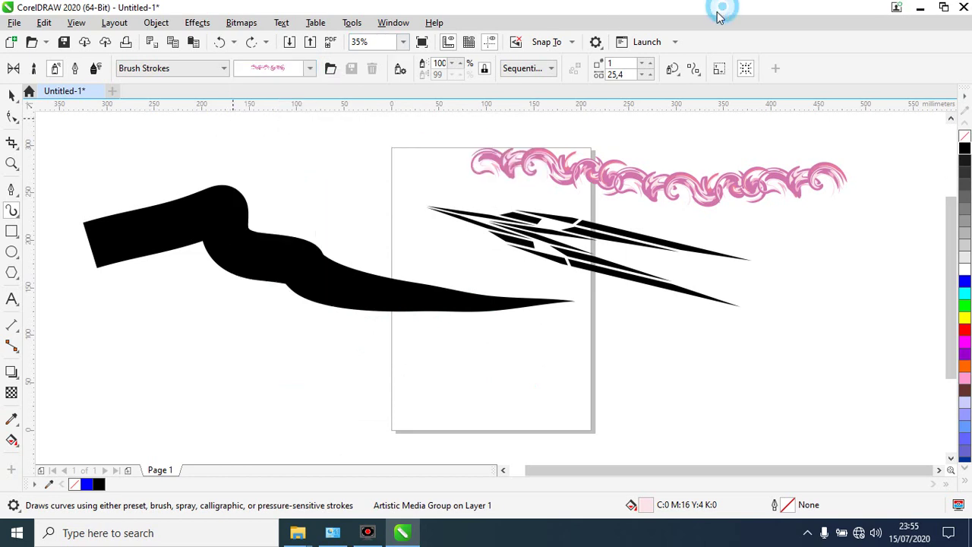
Try the Randomly and By Direction spray orders on the swirl stroke, then set the order back to Sequentially
{"action": "left_click", "coordinate": [540, 69]}
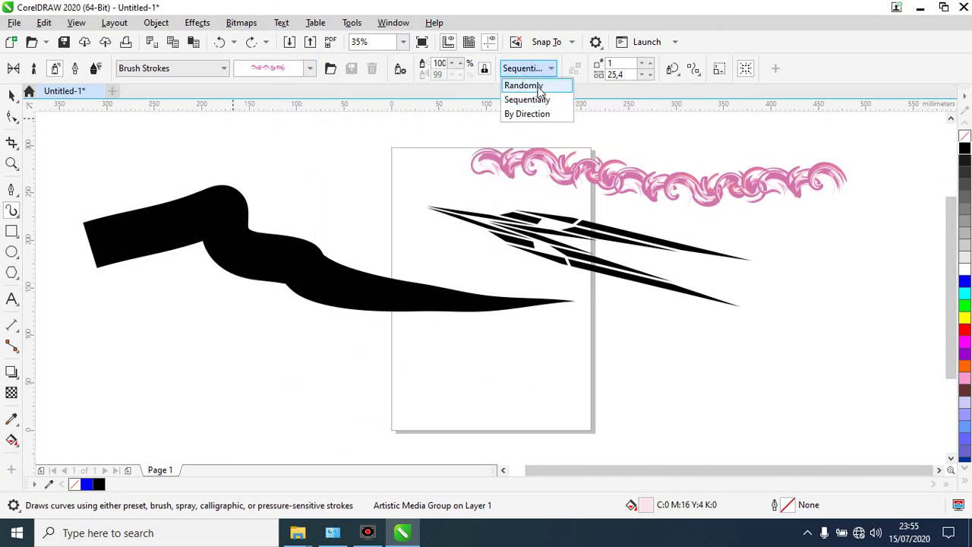
{"action": "left_click", "coordinate": [532, 85]}
{"action": "left_click", "coordinate": [552, 68]}
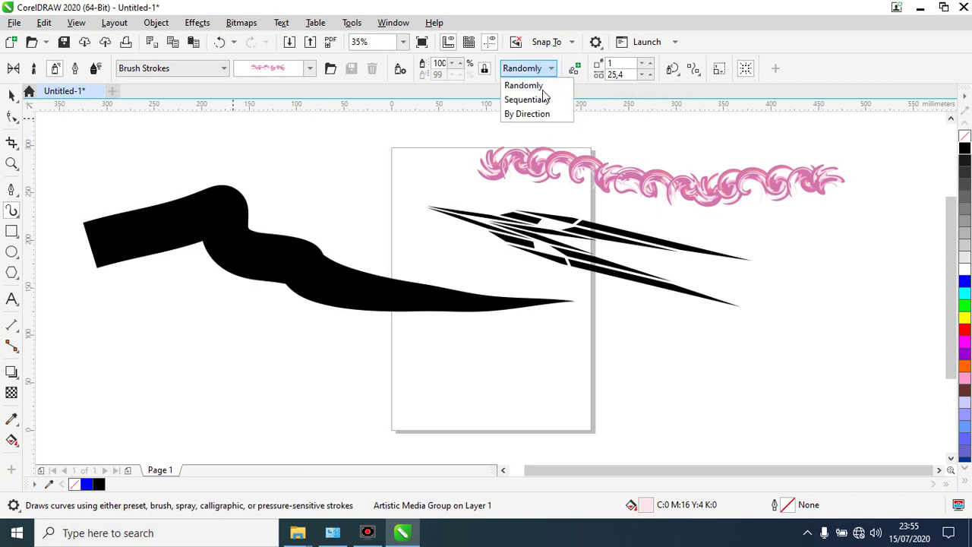
{"action": "left_click", "coordinate": [535, 115]}
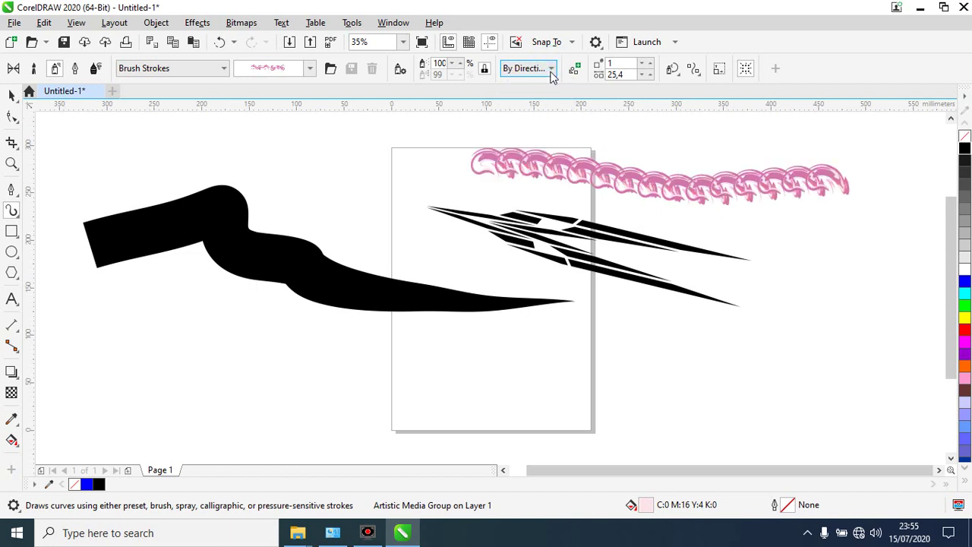
{"action": "left_click", "coordinate": [536, 70]}
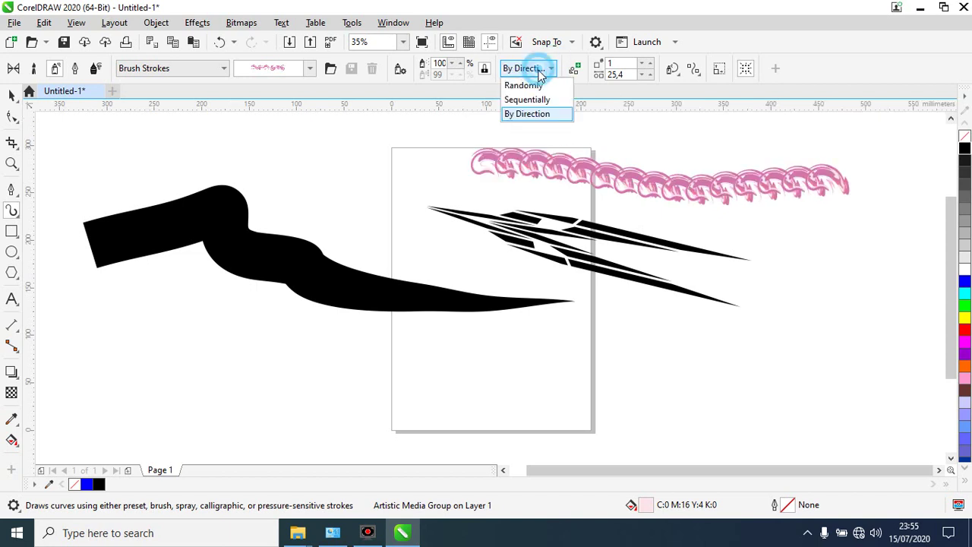
{"action": "left_click", "coordinate": [536, 101]}
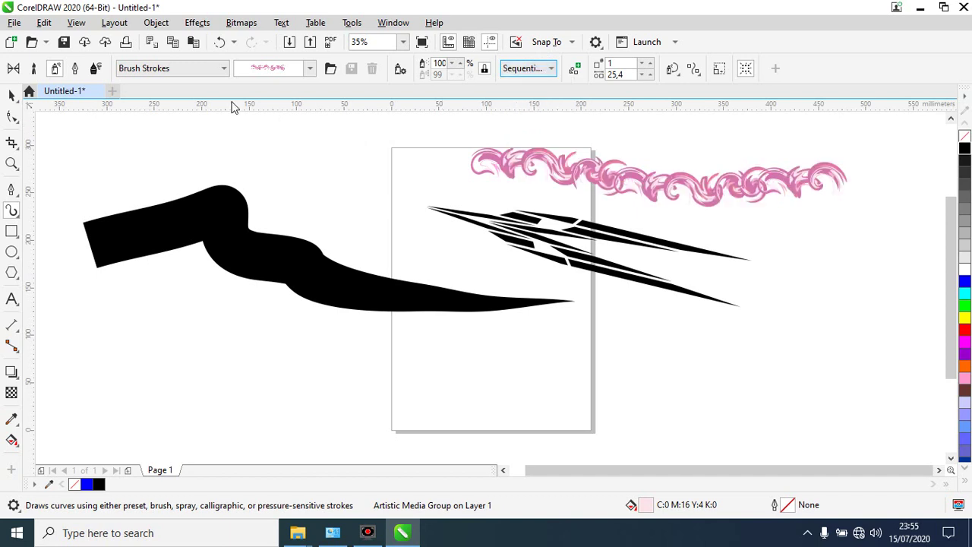
Spray a long diagonal pink swirl stroke down across the page and add a few short swirls beyond its lower end
{"action": "left_click", "coordinate": [217, 68]}
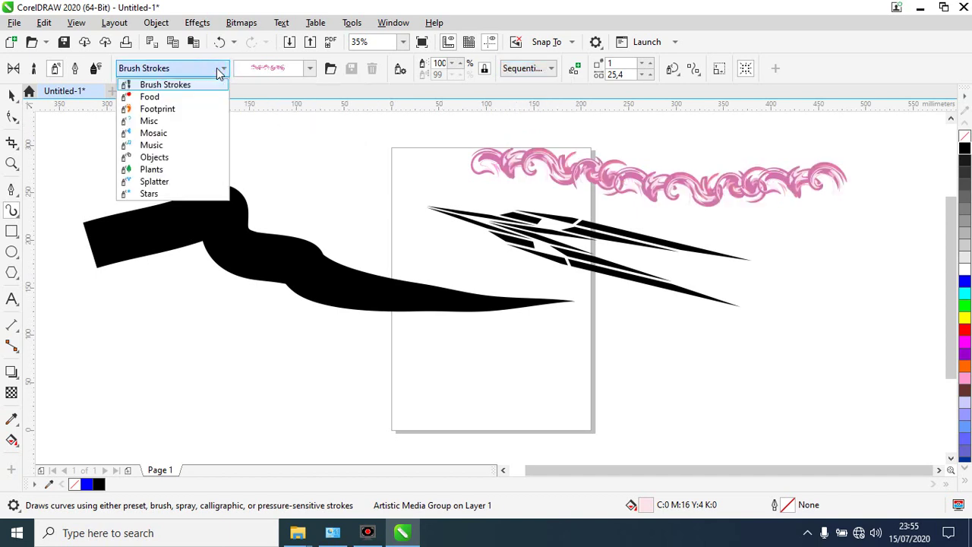
{"action": "left_click", "coordinate": [158, 96]}
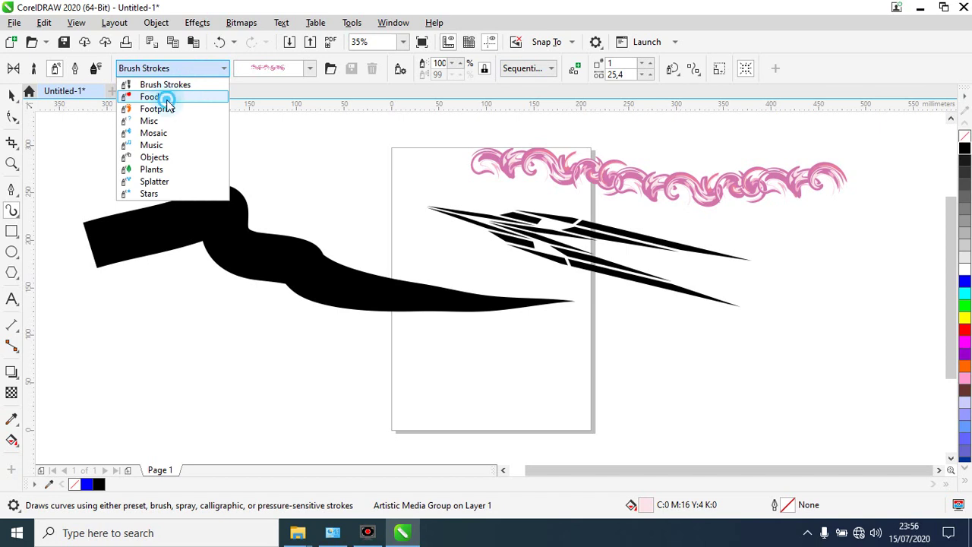
{"action": "left_click", "coordinate": [338, 179]}
{"action": "left_click", "coordinate": [721, 384]}
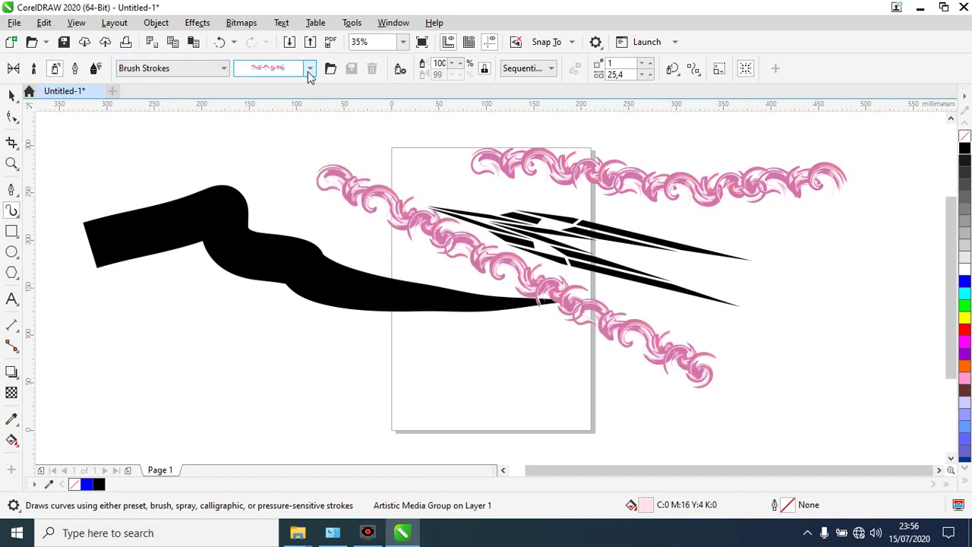
{"action": "left_click", "coordinate": [820, 277]}
{"action": "left_click", "coordinate": [846, 332]}
{"action": "left_click_drag", "start_coordinate": [828, 359], "coordinate": [729, 358]}
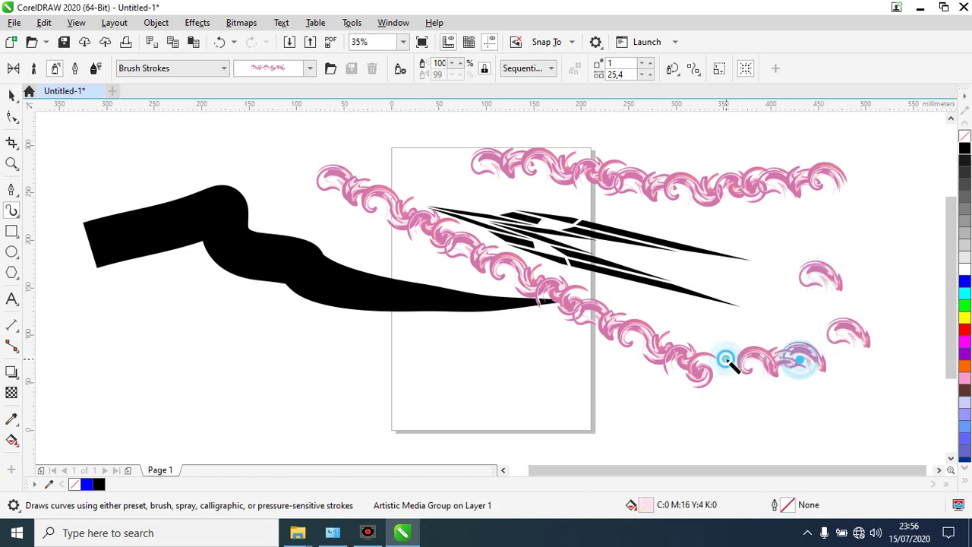
Set the spray category to Stars with New Spraylist and draw a nearly horizontal stroke above the thick black stroke
{"action": "left_click", "coordinate": [196, 68]}
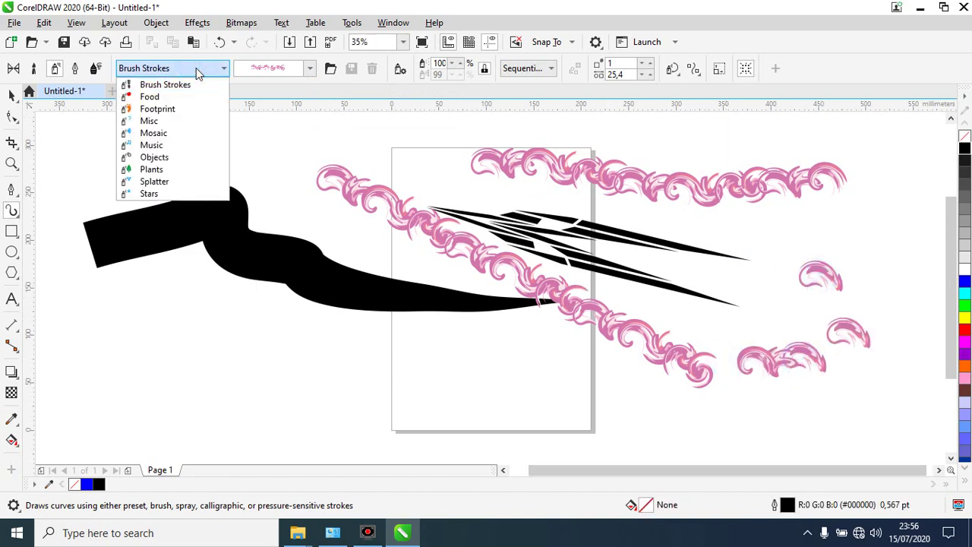
{"action": "left_click", "coordinate": [150, 193]}
{"action": "left_click", "coordinate": [310, 68]}
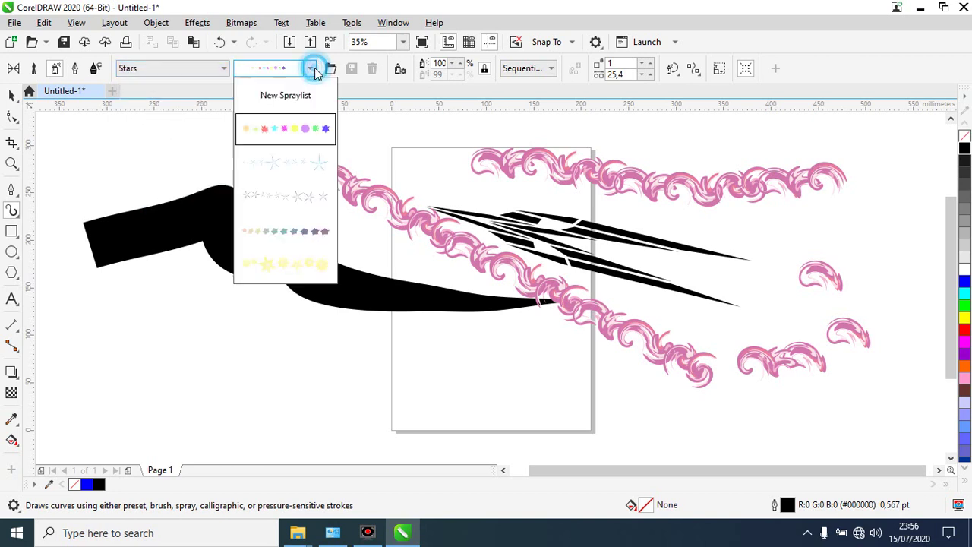
{"action": "left_click", "coordinate": [303, 92]}
{"action": "left_click_drag", "start_coordinate": [246, 142], "coordinate": [459, 143]}
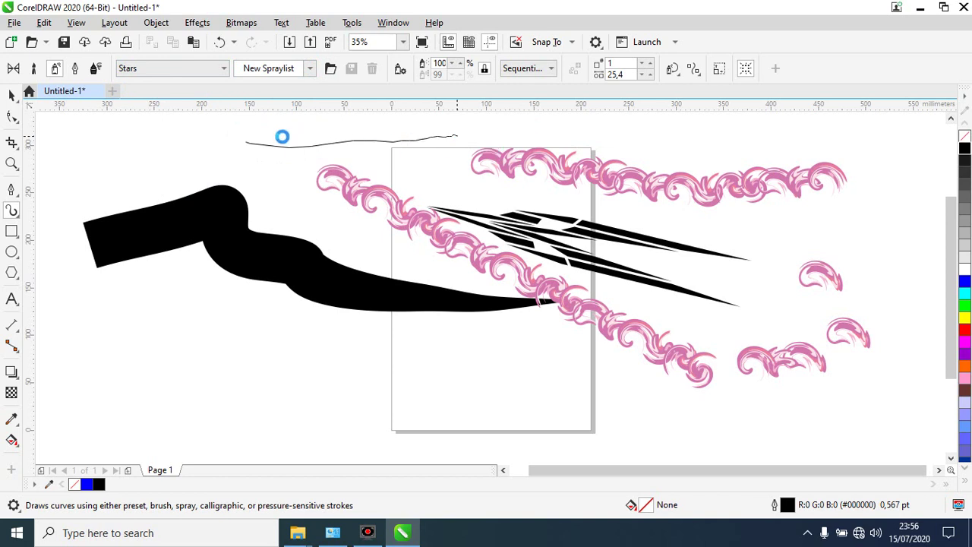
Draw a wavy Calligraphic stroke below the thick black stroke and set its calligraphic angle to 40°
{"action": "left_click", "coordinate": [74, 68]}
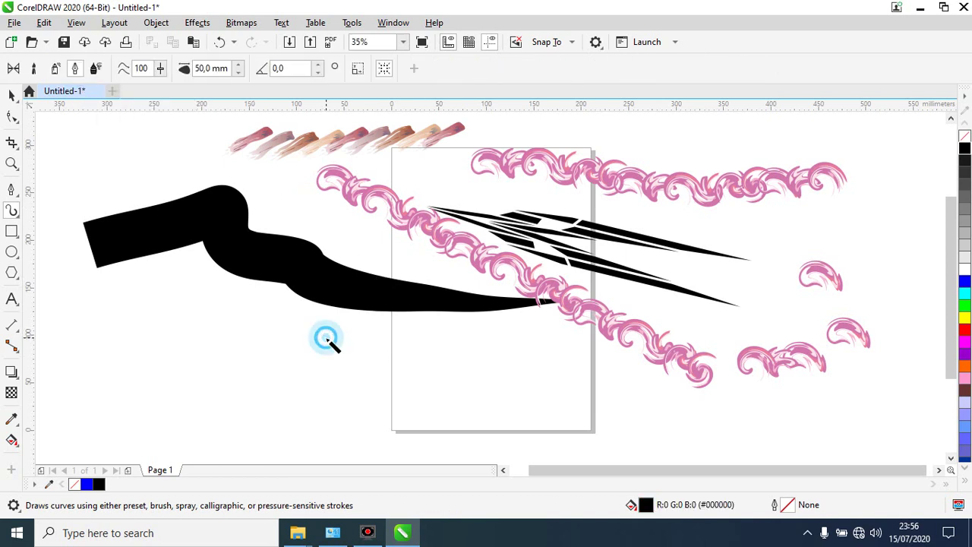
{"action": "mouse_move", "coordinate": [325, 339]}
{"action": "left_mouse_down"}
{"action": "mouse_move", "coordinate": [353, 416]}
{"action": "mouse_move", "coordinate": [331, 425]}
{"action": "mouse_move", "coordinate": [270, 396]}
{"action": "mouse_move", "coordinate": [215, 419]}
{"action": "mouse_move", "coordinate": [183, 412]}
{"action": "mouse_move", "coordinate": [160, 354]}
{"action": "mouse_move", "coordinate": [100, 367]}
{"action": "left_mouse_up"}
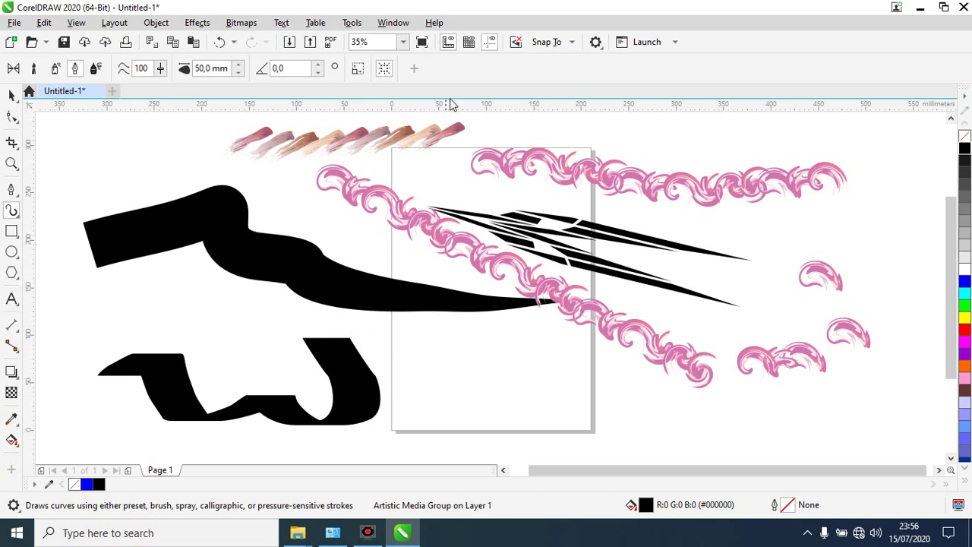
{"action": "left_click", "coordinate": [296, 69]}
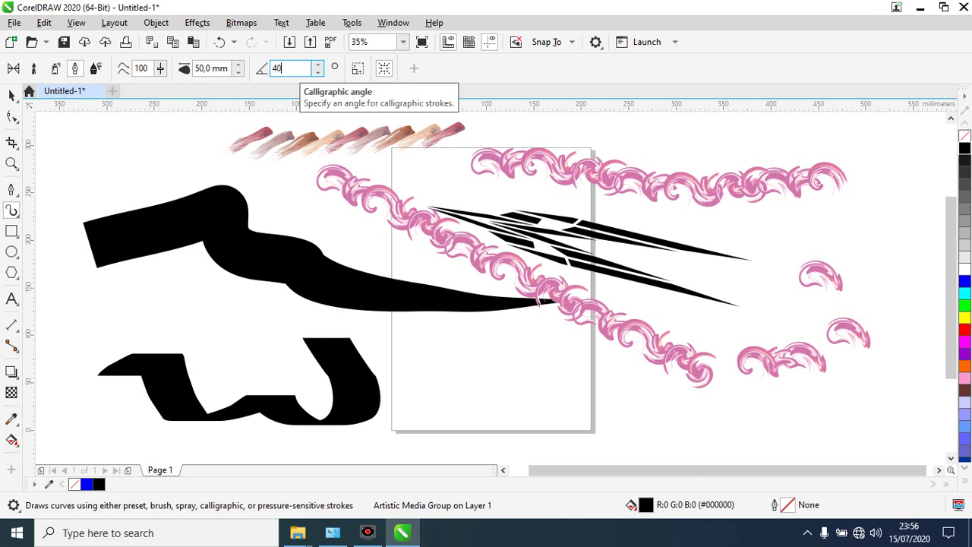
{"action": "key", "text": "Return"}
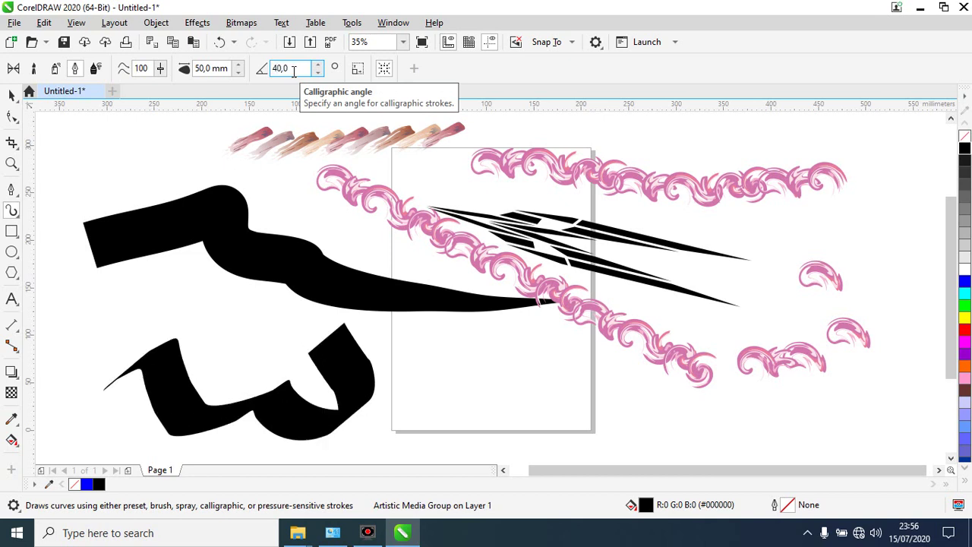
Set the calligraphic stroke width to 25 mm and draw a second, long winding stroke beneath the thick black stroke
{"action": "left_click_drag", "start_coordinate": [294, 68], "coordinate": [262, 68]}
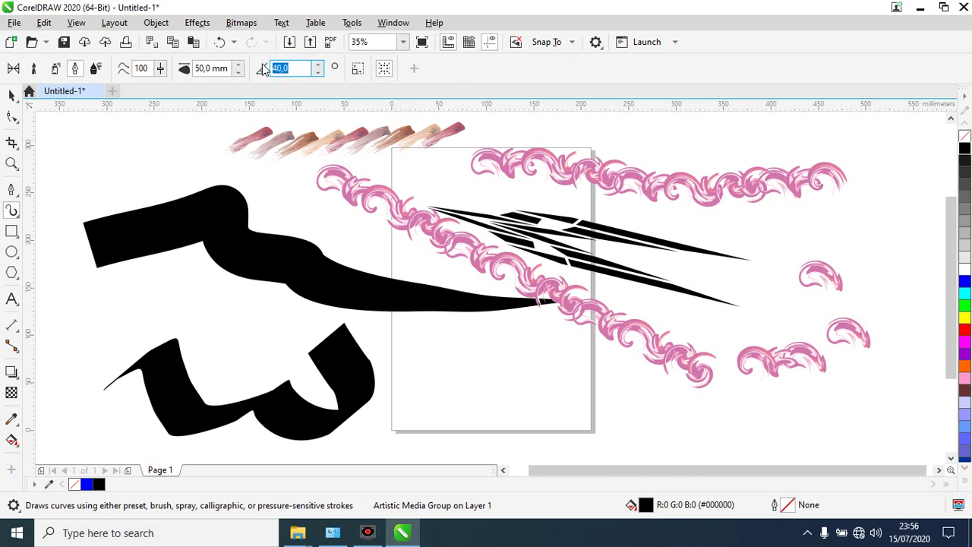
{"action": "double_click", "coordinate": [231, 68]}
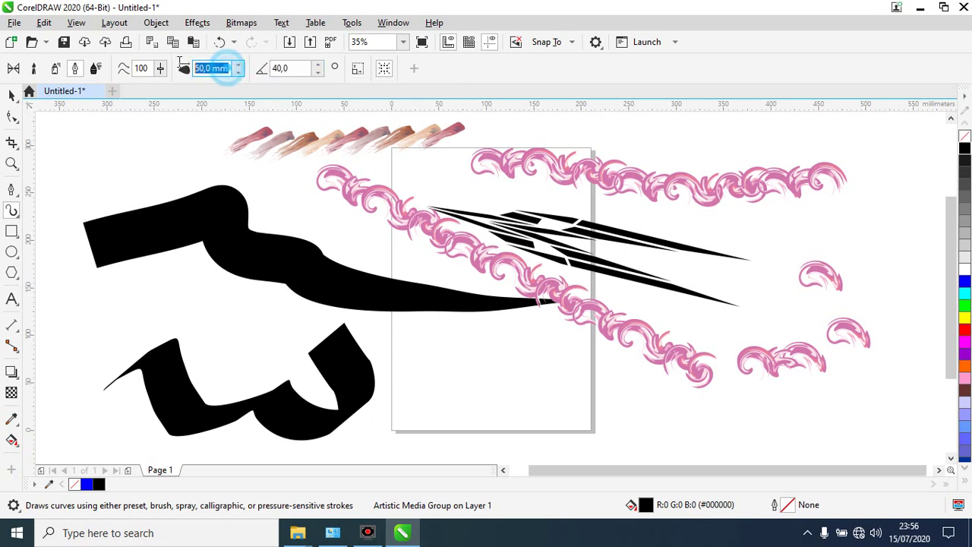
{"action": "type", "text": "25"}
{"action": "key", "text": "Return"}
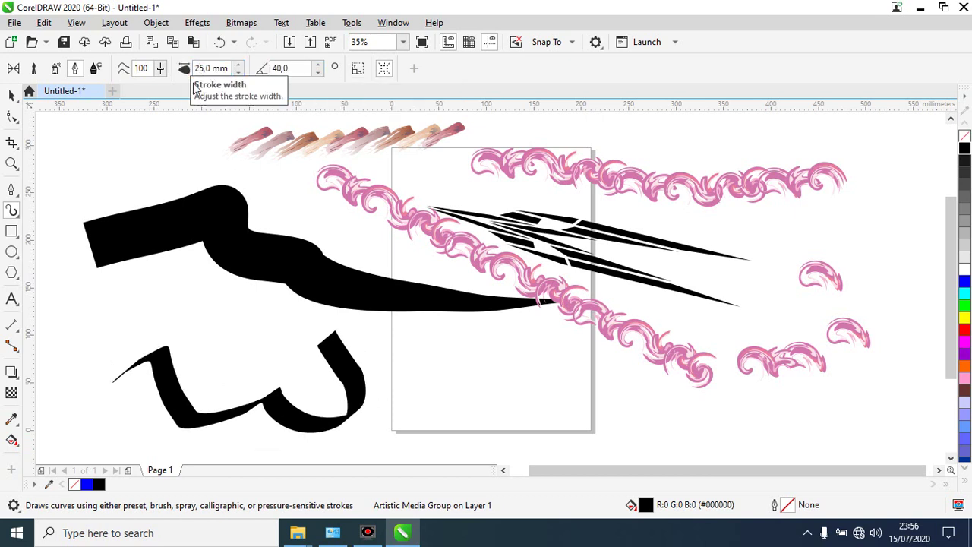
{"action": "mouse_move", "coordinate": [530, 352]}
{"action": "left_mouse_down"}
{"action": "mouse_move", "coordinate": [497, 414]}
{"action": "mouse_move", "coordinate": [446, 416]}
{"action": "mouse_move", "coordinate": [401, 398]}
{"action": "mouse_move", "coordinate": [372, 373]}
{"action": "mouse_move", "coordinate": [473, 341]}
{"action": "mouse_move", "coordinate": [418, 308]}
{"action": "mouse_move", "coordinate": [321, 295]}
{"action": "mouse_move", "coordinate": [208, 365]}
{"action": "mouse_move", "coordinate": [265, 376]}
{"action": "mouse_move", "coordinate": [277, 354]}
{"action": "mouse_move", "coordinate": [287, 379]}
{"action": "mouse_move", "coordinate": [316, 397]}
{"action": "mouse_move", "coordinate": [288, 455]}
{"action": "left_mouse_up"}
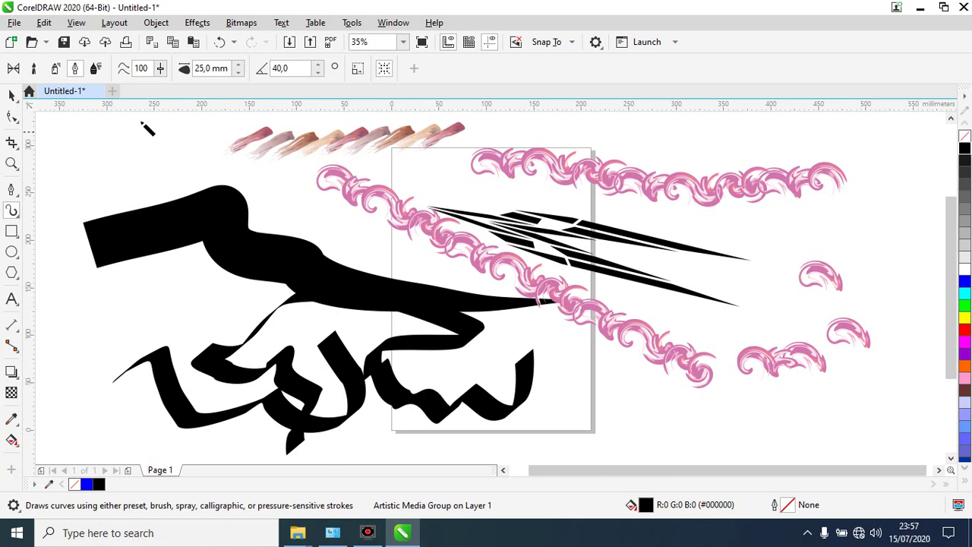
Draw a long wavy Expression stroke above the thick black stroke, and set the fixed bearing angle to 10° before re-enabling pen bearing
{"action": "left_click", "coordinate": [95, 70]}
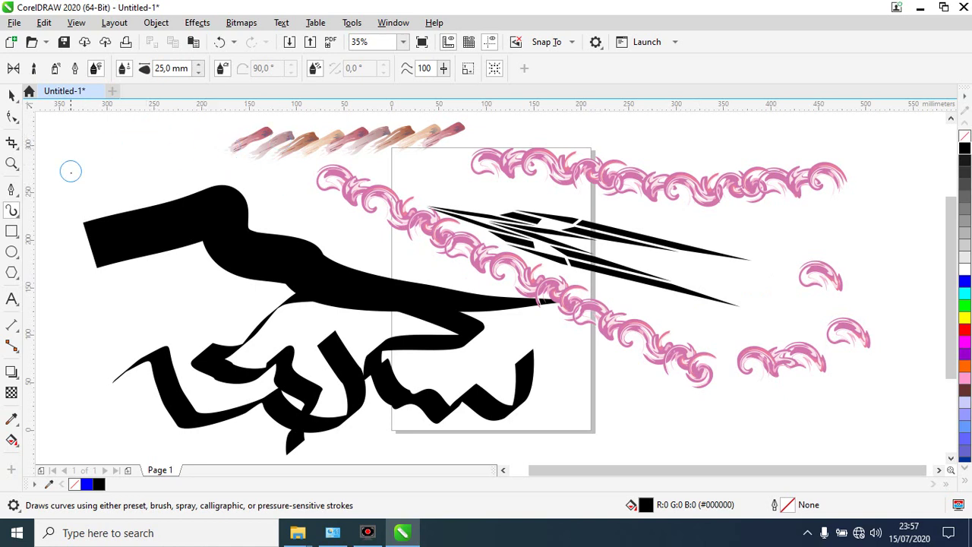
{"action": "mouse_move", "coordinate": [68, 172]}
{"action": "left_mouse_down"}
{"action": "mouse_move", "coordinate": [258, 195]}
{"action": "mouse_move", "coordinate": [337, 231]}
{"action": "mouse_move", "coordinate": [525, 266]}
{"action": "mouse_move", "coordinate": [579, 227]}
{"action": "mouse_move", "coordinate": [649, 225]}
{"action": "left_mouse_up"}
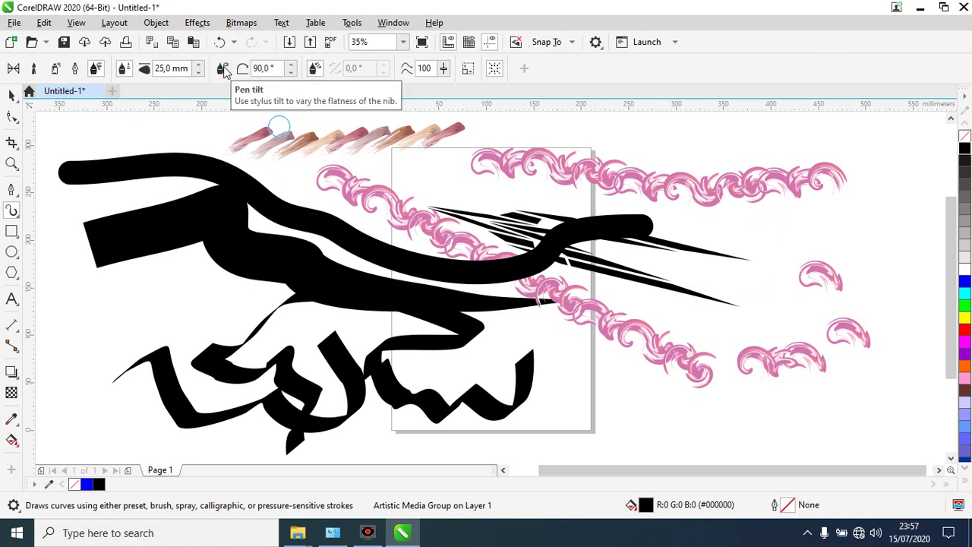
{"action": "left_click", "coordinate": [315, 70]}
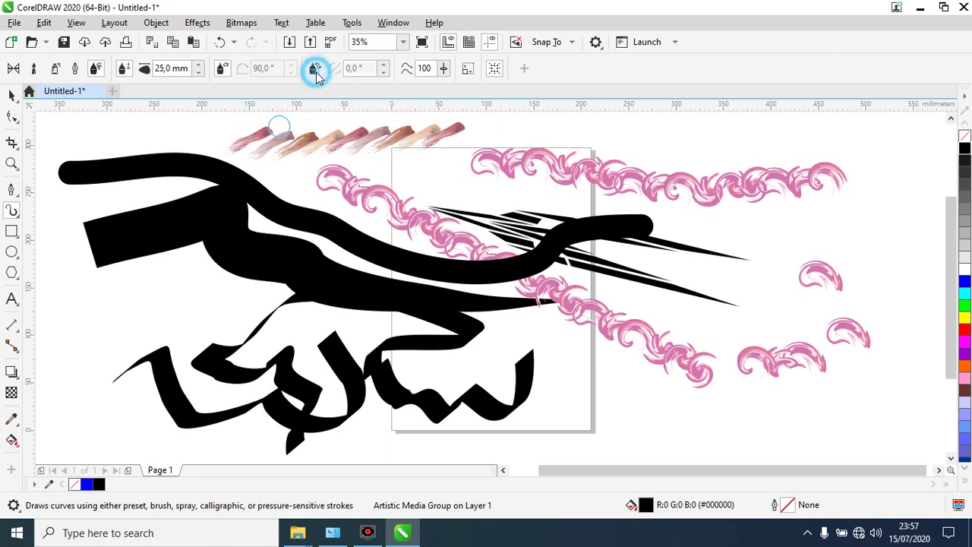
{"action": "double_click", "coordinate": [373, 67]}
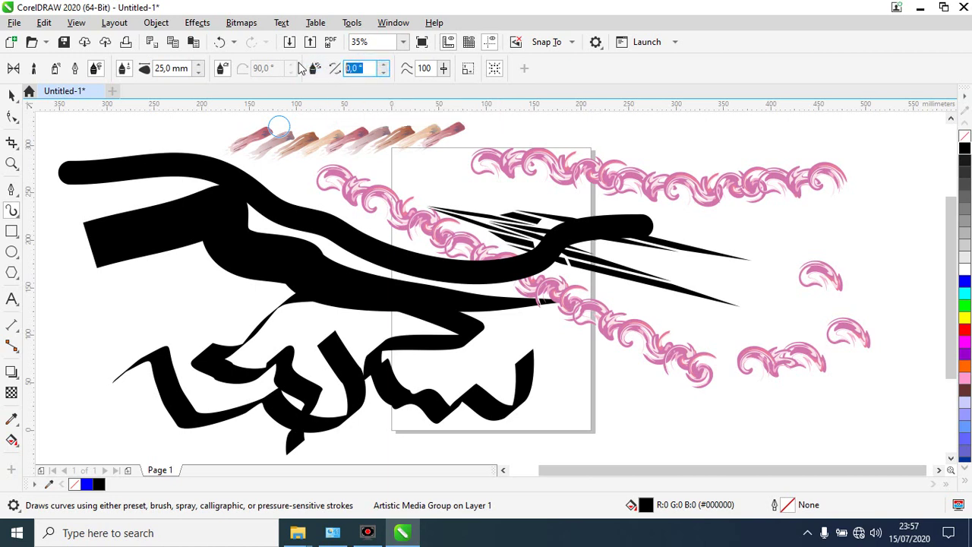
{"action": "type", "text": "10"}
{"action": "key", "text": "Return"}
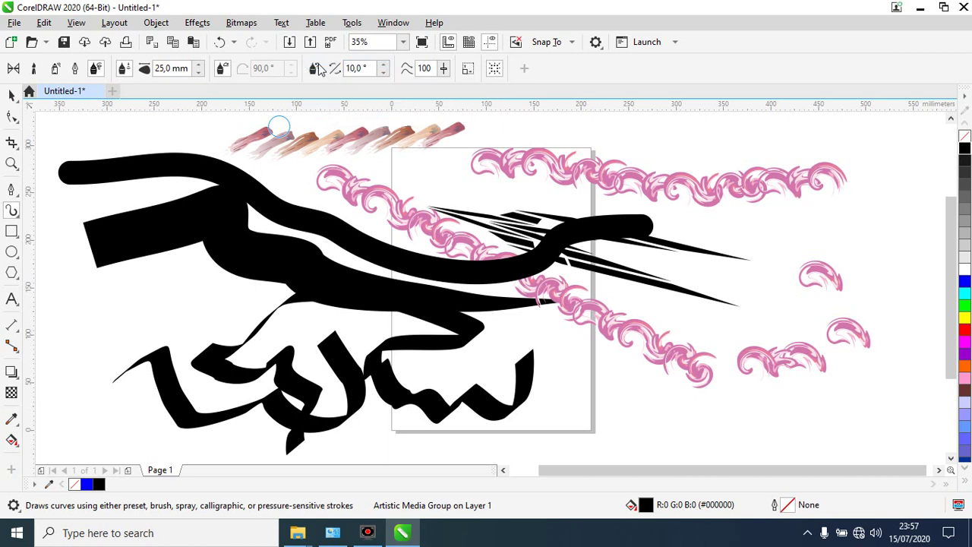
{"action": "left_click", "coordinate": [315, 69]}
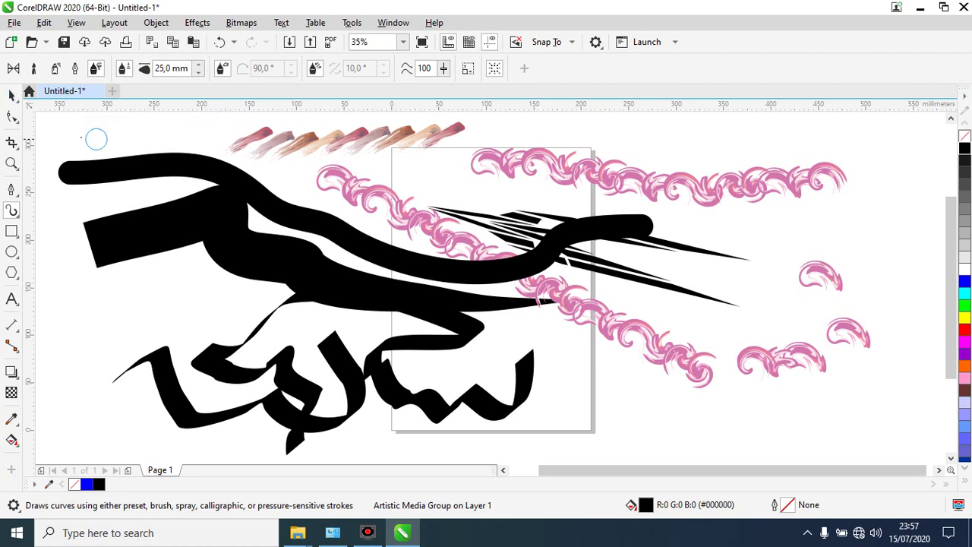
Leave the Artistic Media tool and switch to the LiveSketch tool
{"action": "double_click", "coordinate": [13, 96]}
{"action": "left_click", "coordinate": [87, 123]}
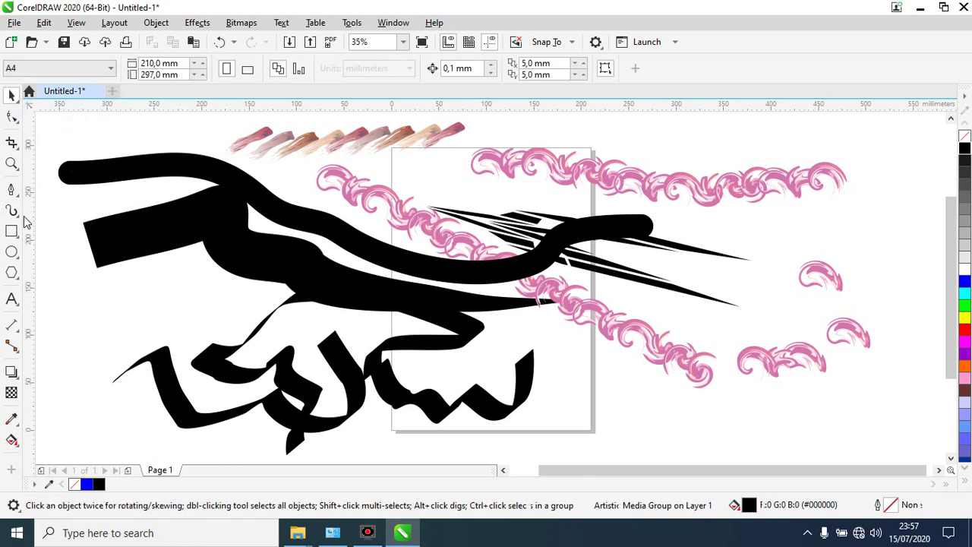
{"action": "left_click", "coordinate": [13, 212]}
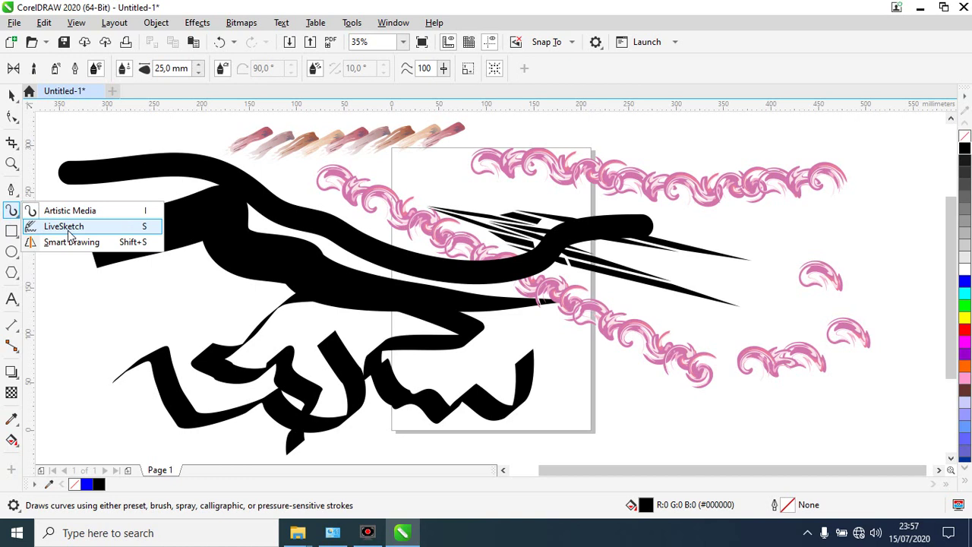
{"action": "left_click", "coordinate": [52, 211]}
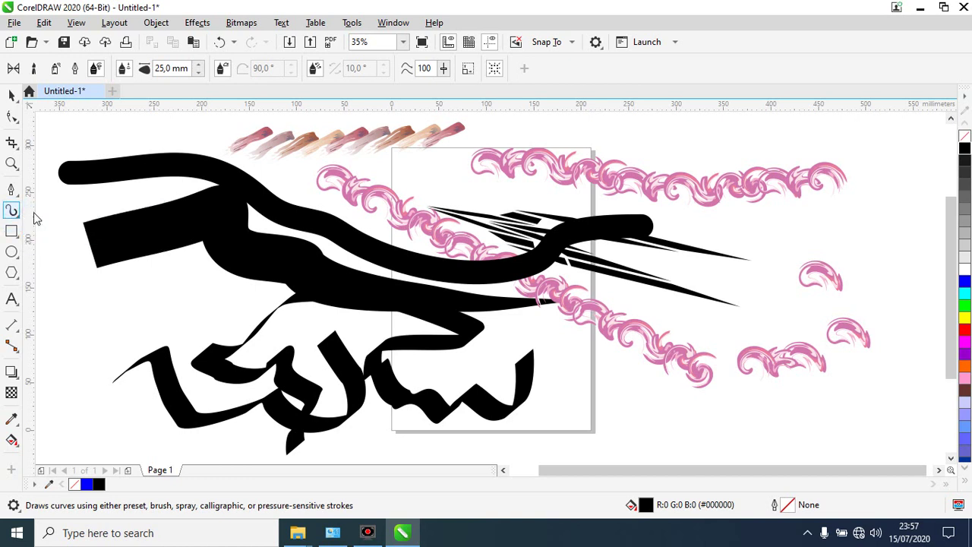
{"action": "key", "text": "s"}
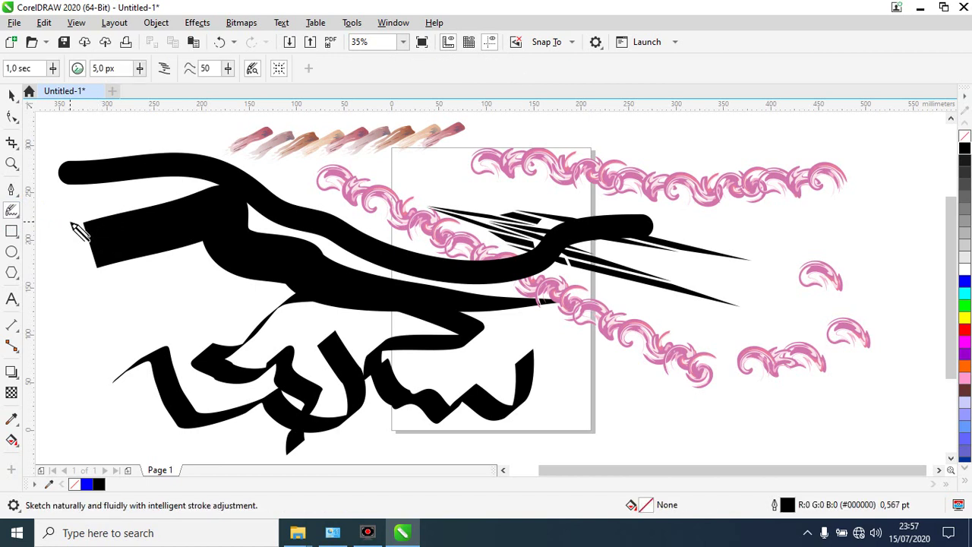
Delete all the practice strokes and undo the deletion
{"action": "key", "text": "ctrl+a"}
{"action": "key", "text": "Delete"}
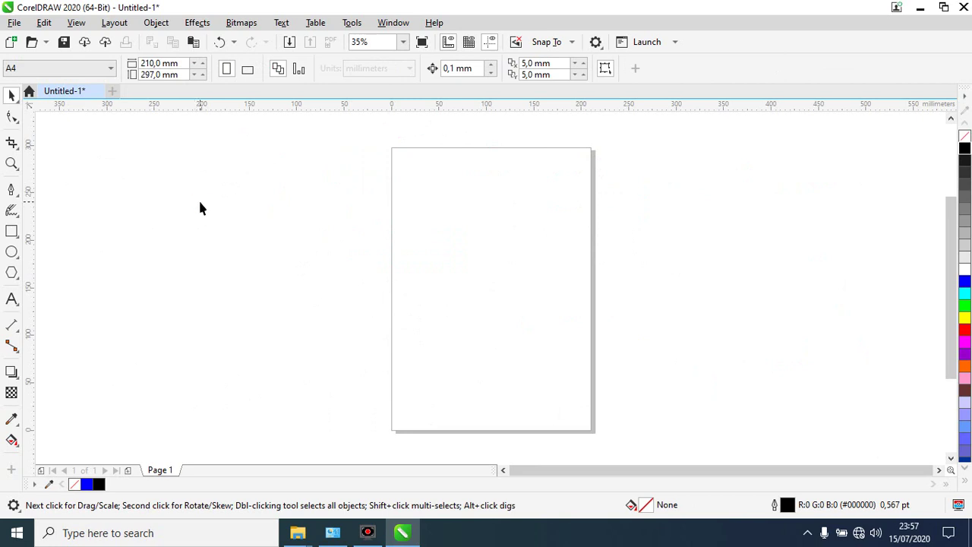
{"action": "key", "text": "ctrl+z"}
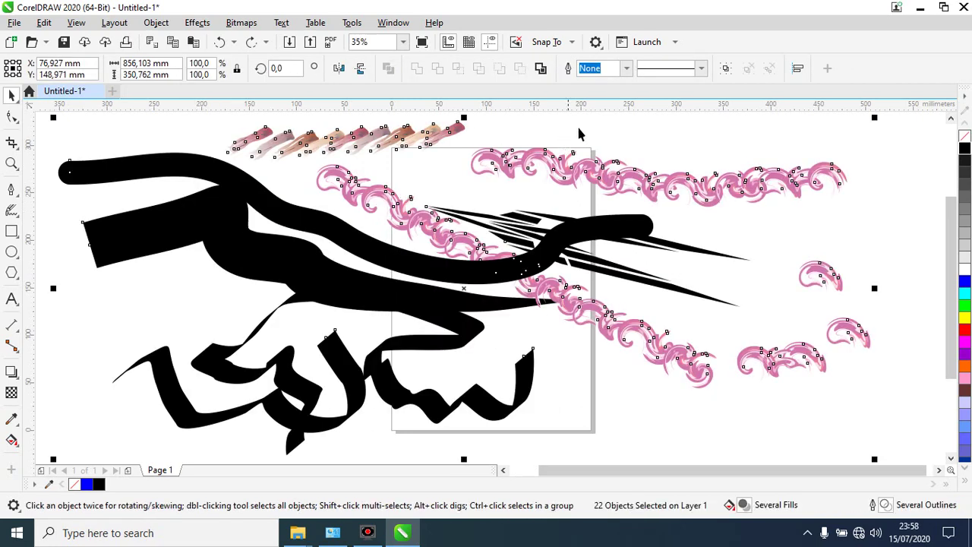
Delete the two long pink swirl strokes and clear all remaining strokes from the drawing
{"action": "left_click", "coordinate": [582, 124]}
{"action": "left_click", "coordinate": [521, 158]}
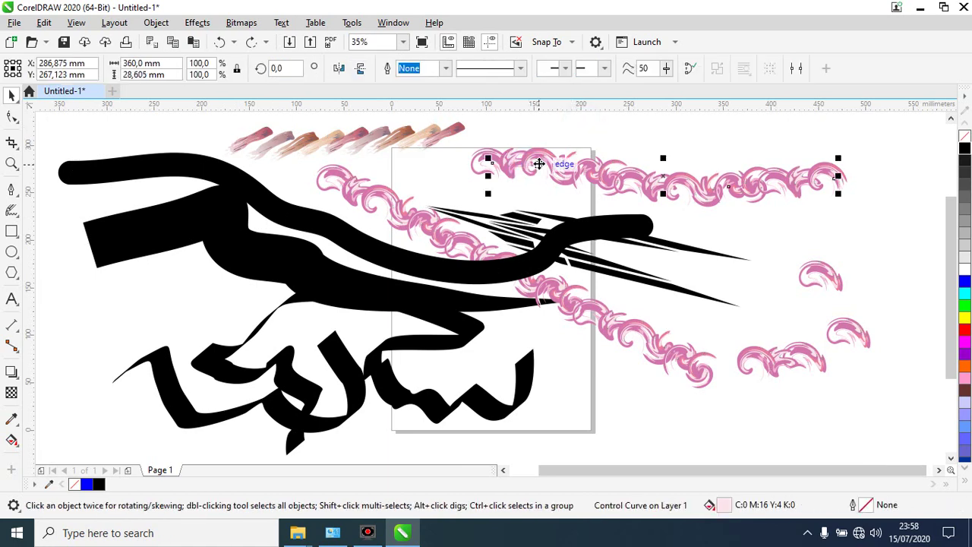
{"action": "key", "text": "Delete"}
{"action": "left_click", "coordinate": [373, 193]}
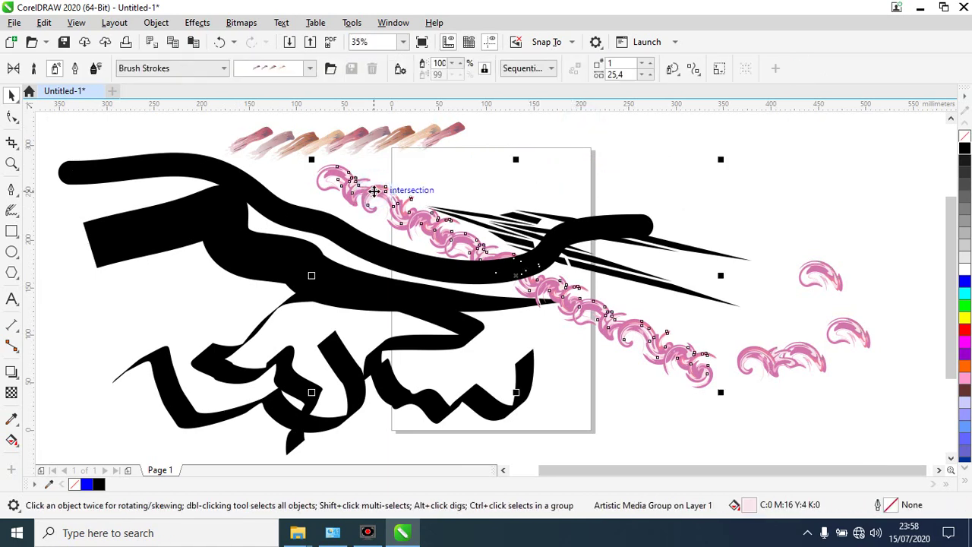
{"action": "key", "text": "Delete"}
{"action": "key", "text": "ctrl+a"}
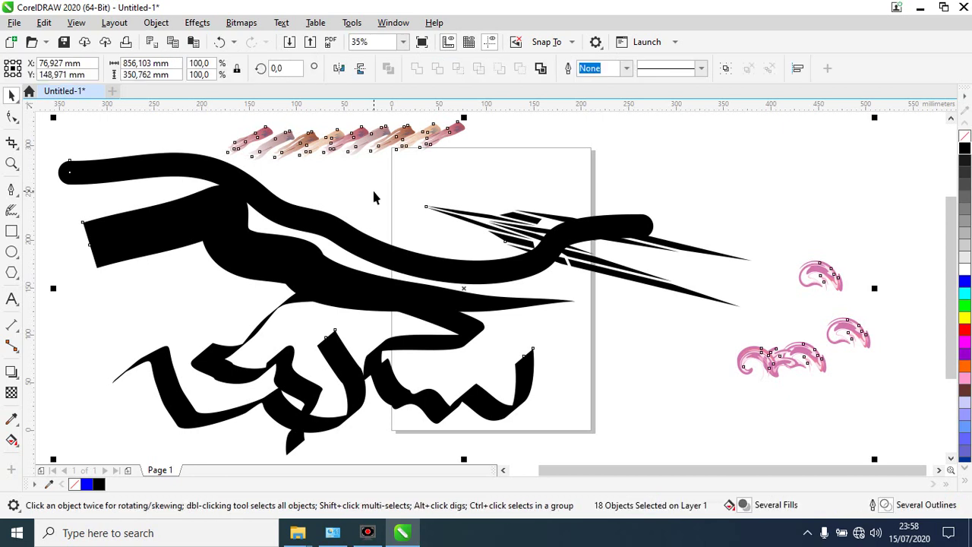
{"action": "key", "text": "Delete"}
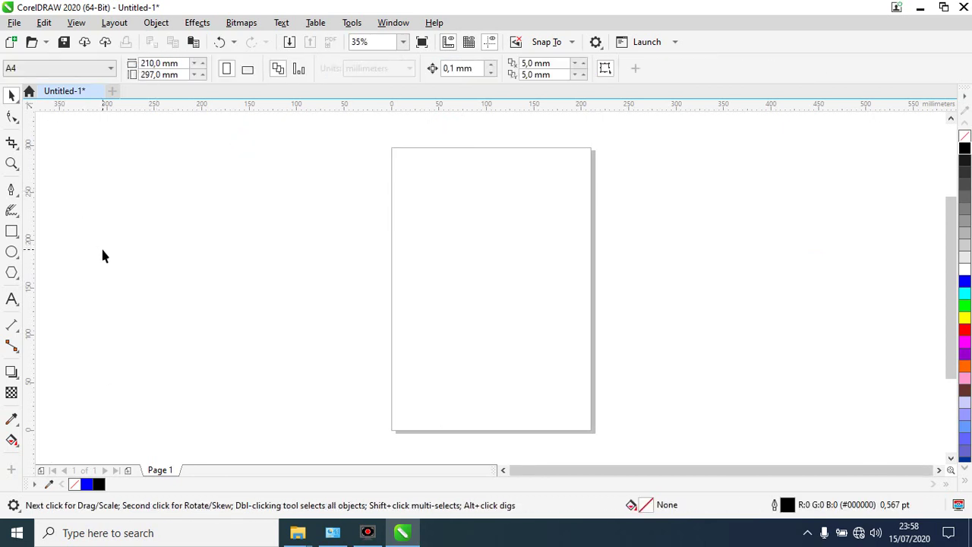
Sketch a zigzag line beside the page with LiveSketch and extend it as a gentle wave across the page
{"action": "key", "text": "s"}
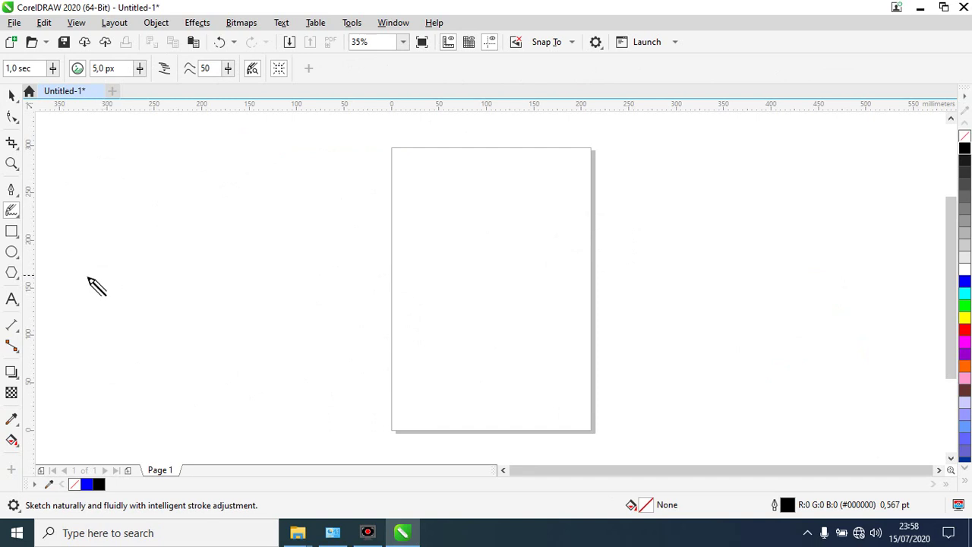
{"action": "mouse_move", "coordinate": [83, 281]}
{"action": "left_mouse_down"}
{"action": "mouse_move", "coordinate": [309, 205]}
{"action": "mouse_move", "coordinate": [324, 283]}
{"action": "left_mouse_up"}
{"action": "left_click_drag", "start_coordinate": [430, 287], "coordinate": [568, 298]}
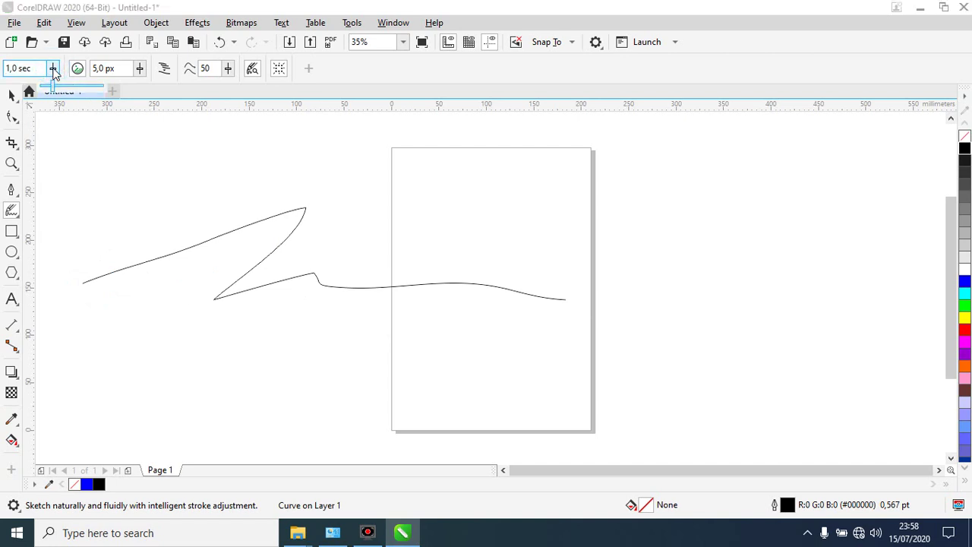
Try LiveSketch timer delays of 3.3 and 4.8 seconds on two strokes, undo both strokes and reset the timer to 1 second
{"action": "left_click_drag", "start_coordinate": [53, 71], "coordinate": [53, 68]}
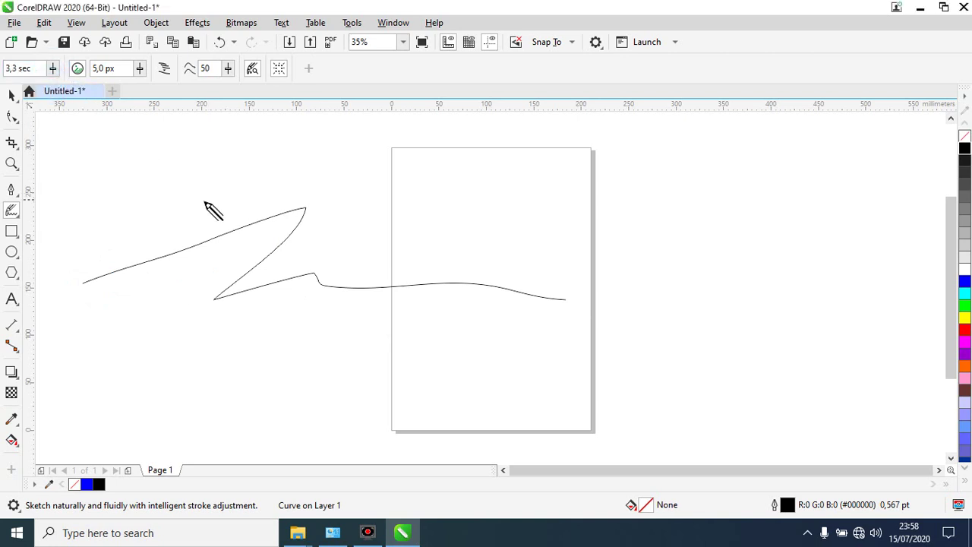
{"action": "mouse_move", "coordinate": [200, 210]}
{"action": "left_mouse_down"}
{"action": "mouse_move", "coordinate": [329, 167]}
{"action": "mouse_move", "coordinate": [452, 219]}
{"action": "mouse_move", "coordinate": [583, 227]}
{"action": "mouse_move", "coordinate": [660, 251]}
{"action": "left_mouse_up"}
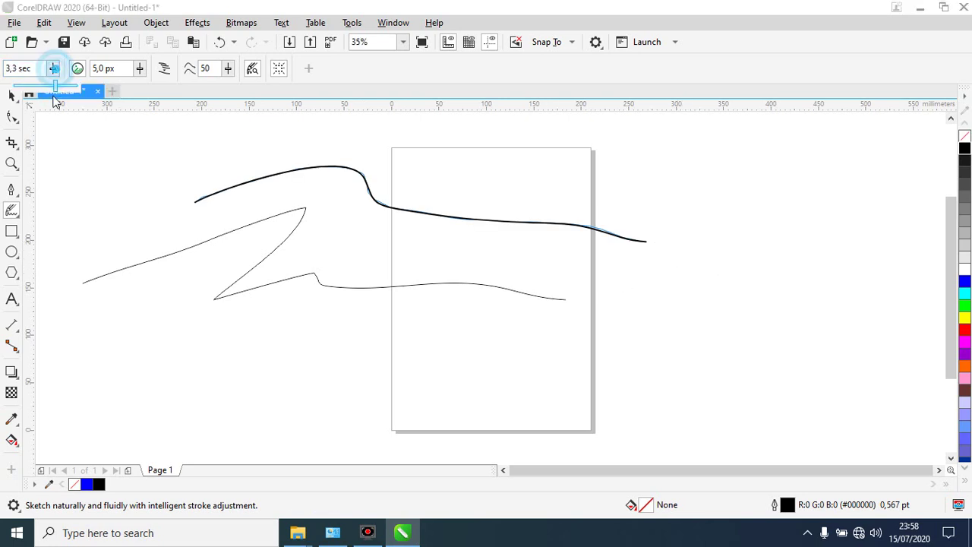
{"action": "left_click_drag", "start_coordinate": [54, 70], "coordinate": [53, 65]}
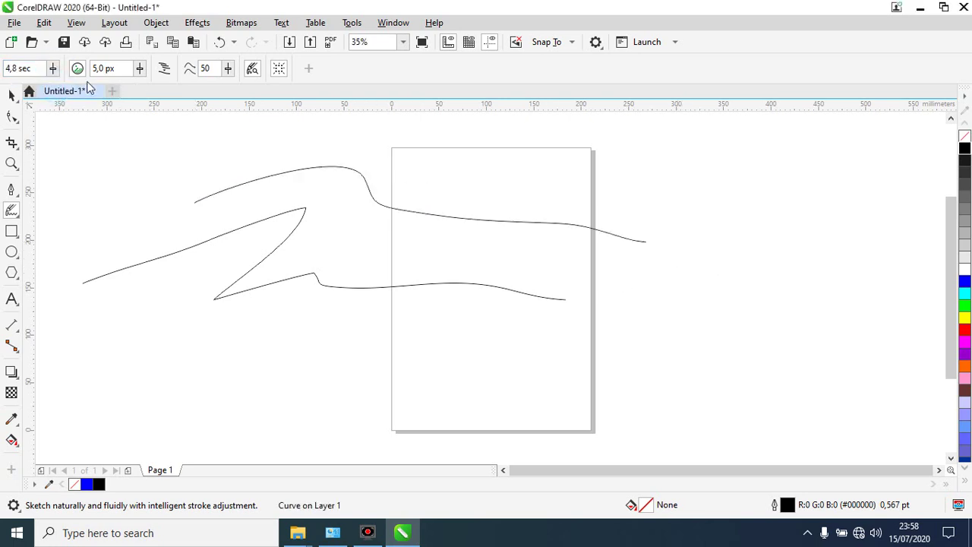
{"action": "mouse_move", "coordinate": [265, 151]}
{"action": "left_mouse_down"}
{"action": "mouse_move", "coordinate": [575, 210]}
{"action": "mouse_move", "coordinate": [803, 293]}
{"action": "left_mouse_up"}
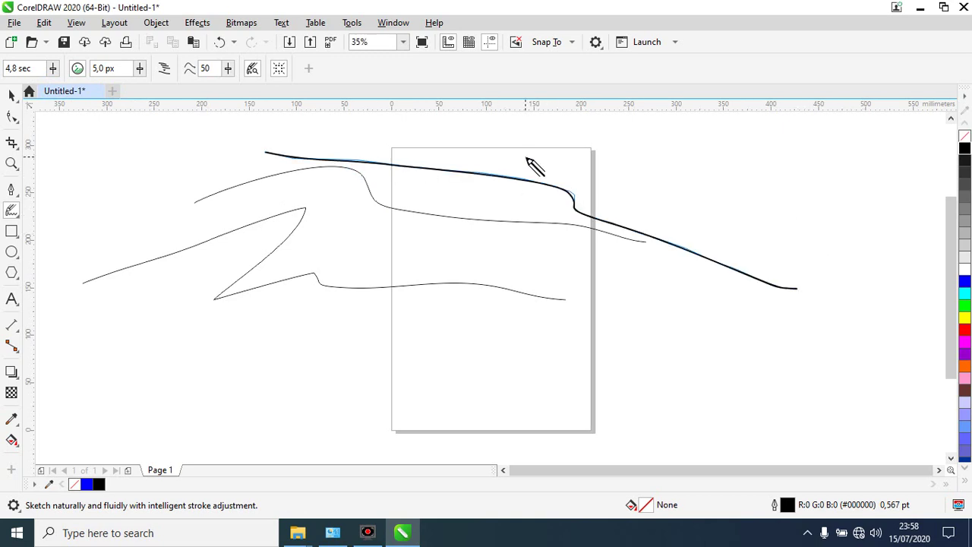
{"action": "key", "text": "ctrl+z"}
{"action": "key", "text": "ctrl+z"}
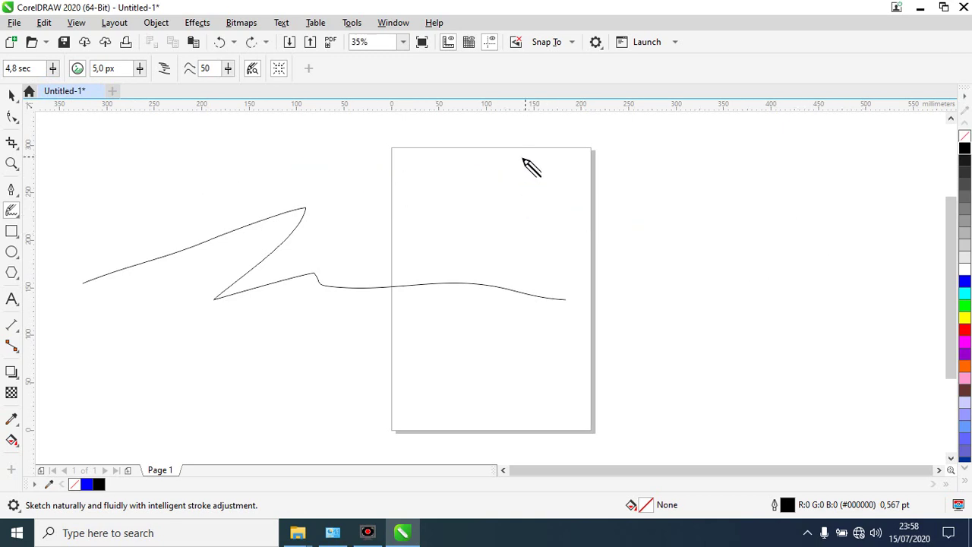
{"action": "left_click", "coordinate": [26, 68]}
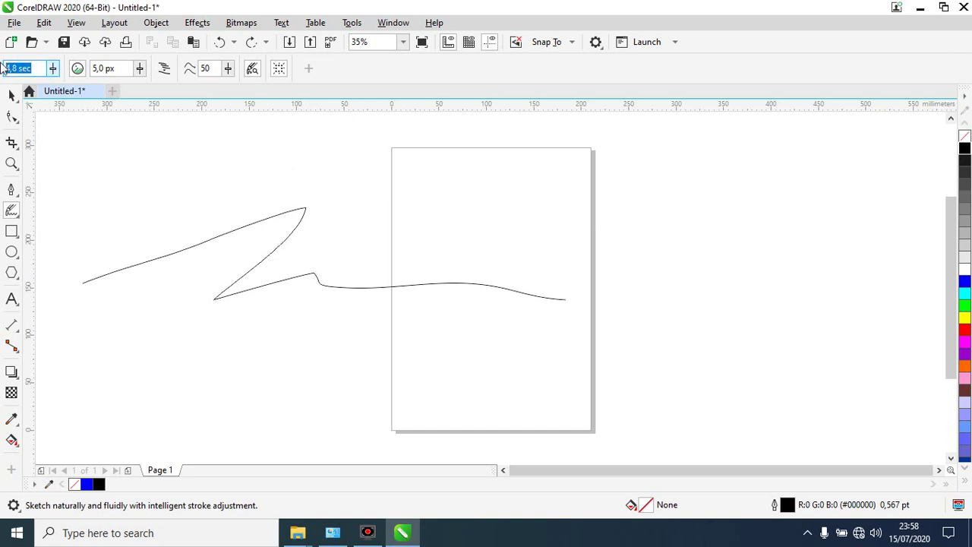
{"action": "type", "text": "1"}
{"action": "key", "text": "Return"}
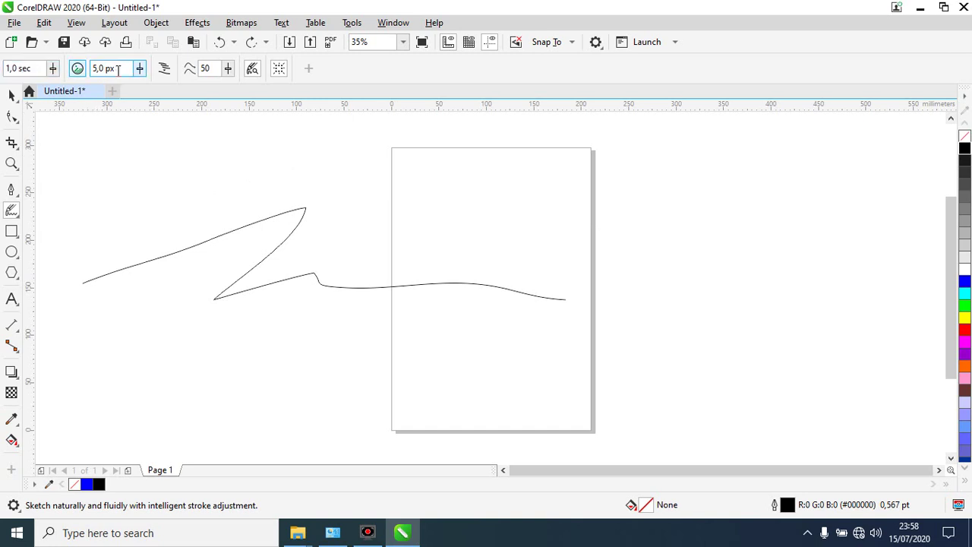
Turn off including existing curves, sketch a long curve sloping down across the page above the zigzag, and turn the option back on
{"action": "left_click", "coordinate": [78, 68]}
{"action": "mouse_move", "coordinate": [183, 175]}
{"action": "left_mouse_down"}
{"action": "mouse_move", "coordinate": [497, 205]}
{"action": "mouse_move", "coordinate": [833, 326]}
{"action": "left_mouse_up"}
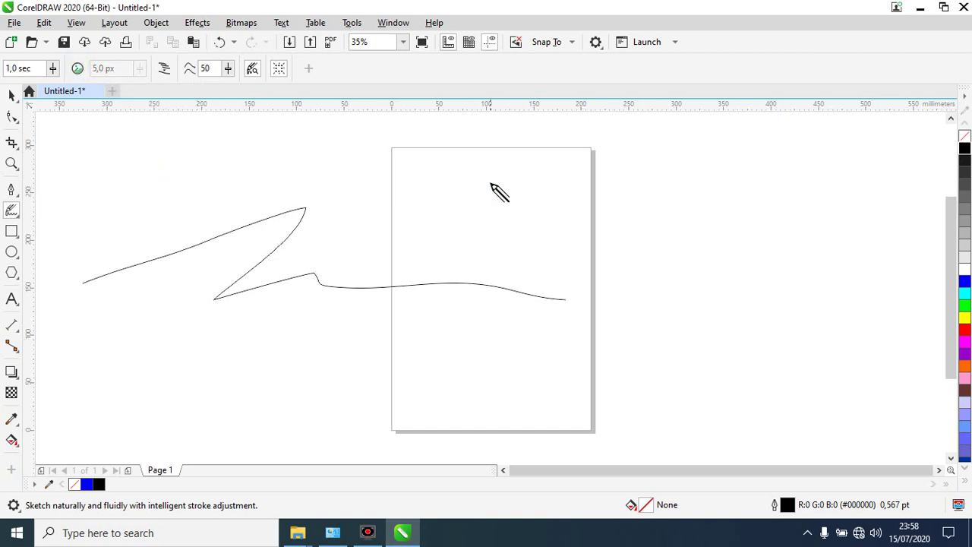
{"action": "left_click", "coordinate": [79, 69]}
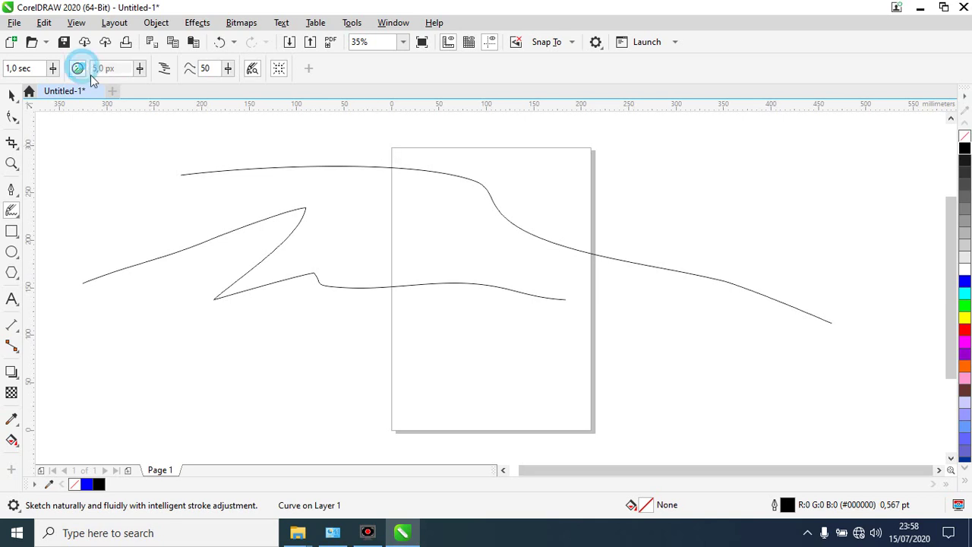
Set the Include curves distance to 40 px and sketch a long curve sloping down across the page above the existing curves
{"action": "left_click", "coordinate": [123, 71]}
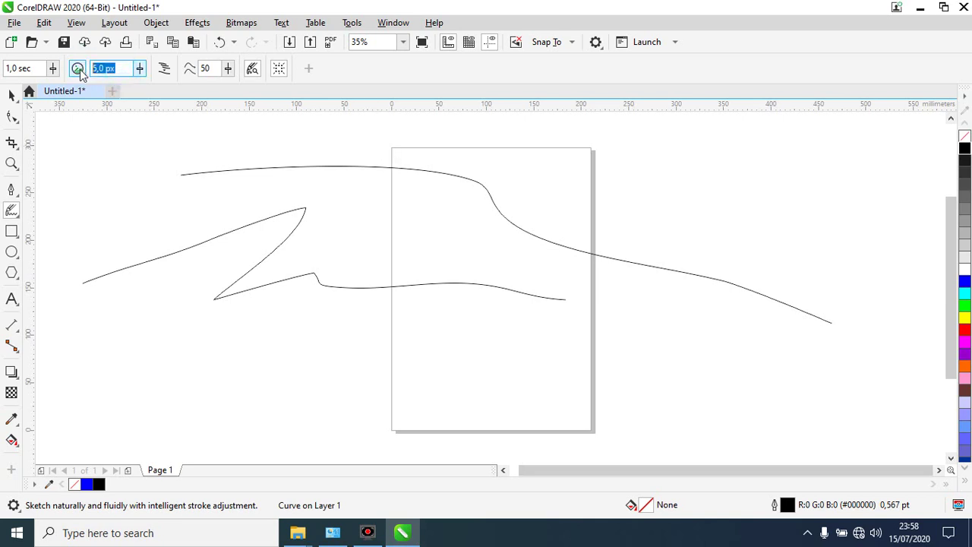
{"action": "type", "text": "60"}
{"action": "key", "text": "Return"}
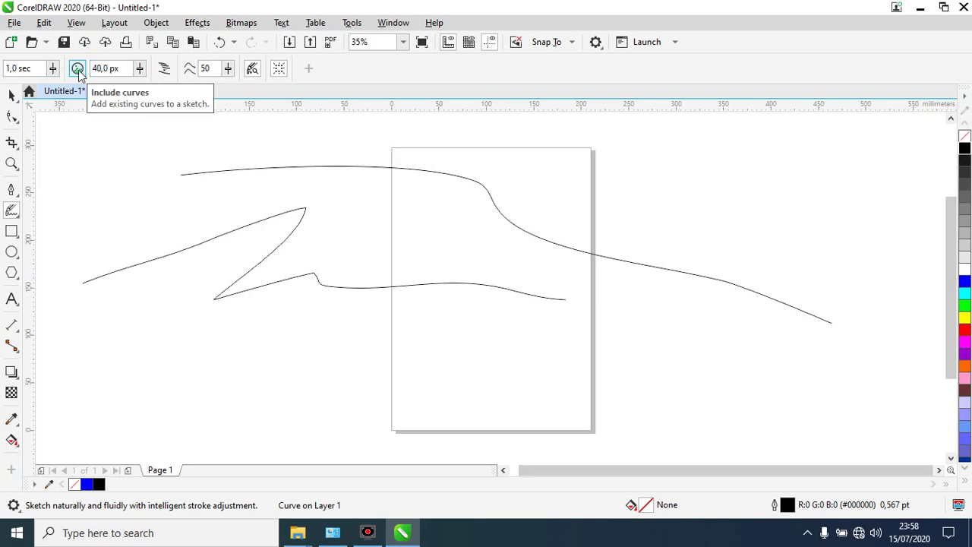
{"action": "mouse_move", "coordinate": [287, 136]}
{"action": "left_mouse_down"}
{"action": "mouse_move", "coordinate": [705, 200]}
{"action": "mouse_move", "coordinate": [821, 251]}
{"action": "left_mouse_up"}
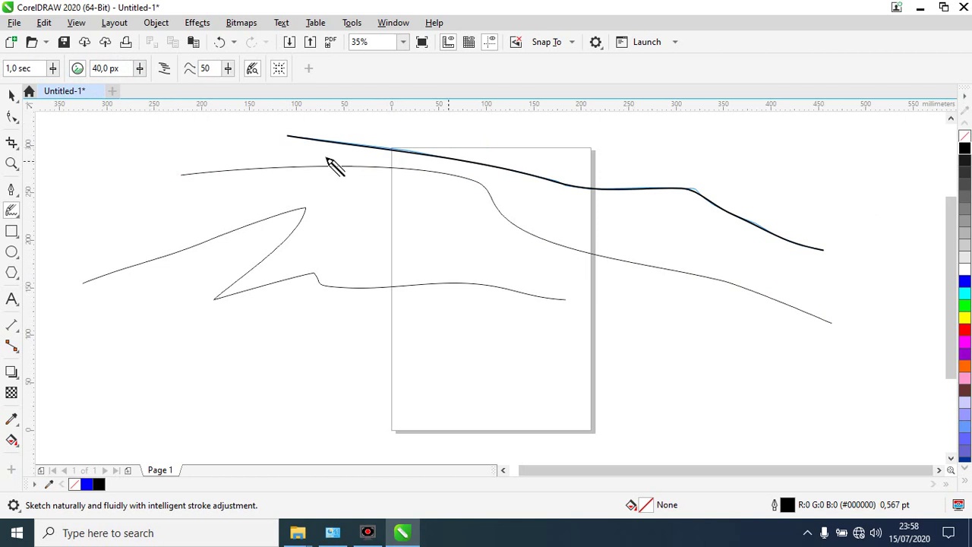
Turn off including existing curves and sketch a long curve sloping down across the page between the zigzag and the curves above it
{"action": "left_click", "coordinate": [79, 69]}
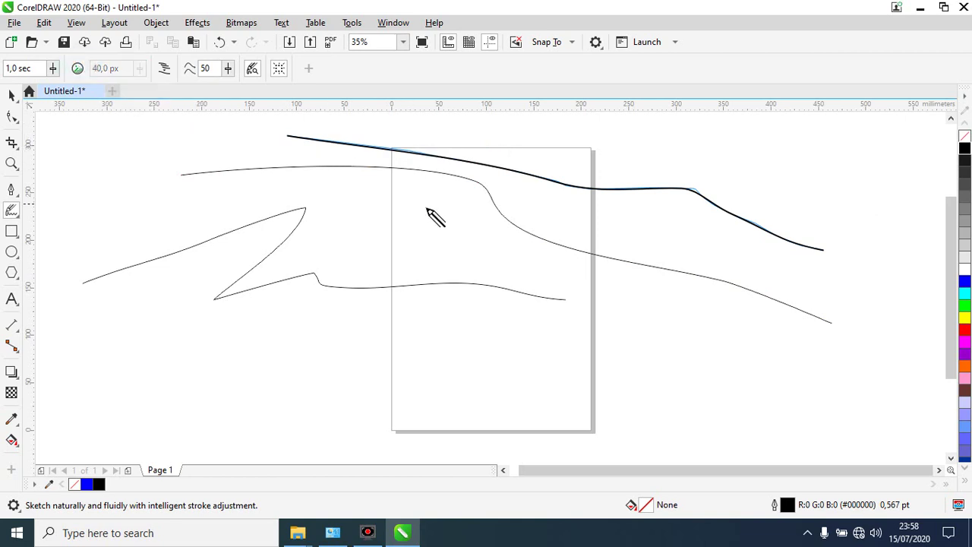
{"action": "key", "text": "z"}
{"action": "left_click_drag", "start_coordinate": [586, 152], "coordinate": [754, 228]}
{"action": "scroll", "coordinate": [583, 290], "scroll_direction": "down", "scroll_amount": 10}
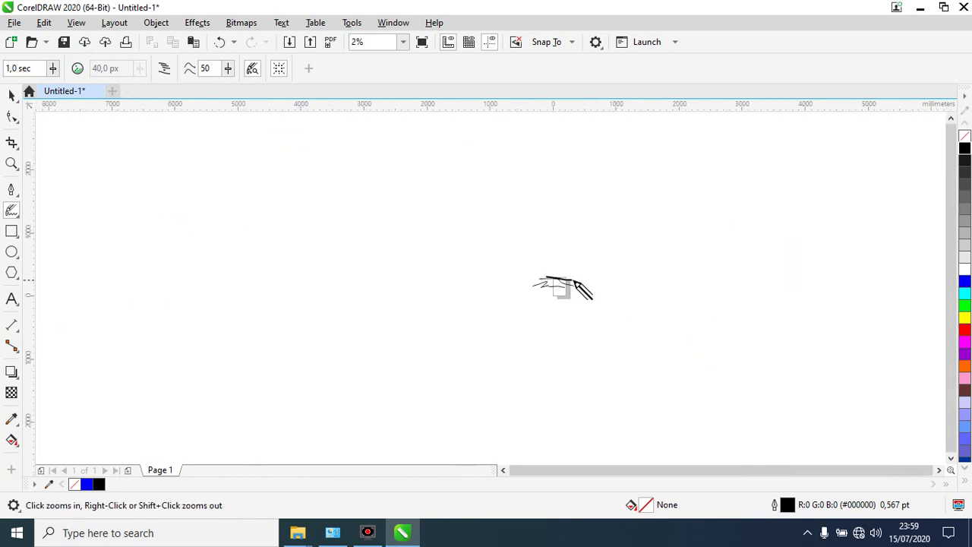
{"action": "scroll", "coordinate": [581, 286], "scroll_direction": "up", "scroll_amount": 6}
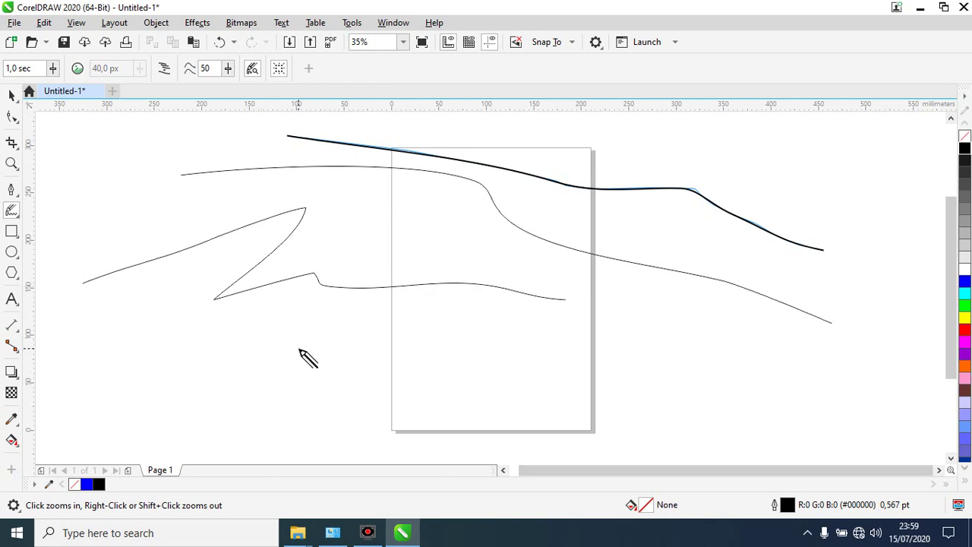
{"action": "scroll", "coordinate": [303, 351], "scroll_direction": "down", "scroll_amount": 3}
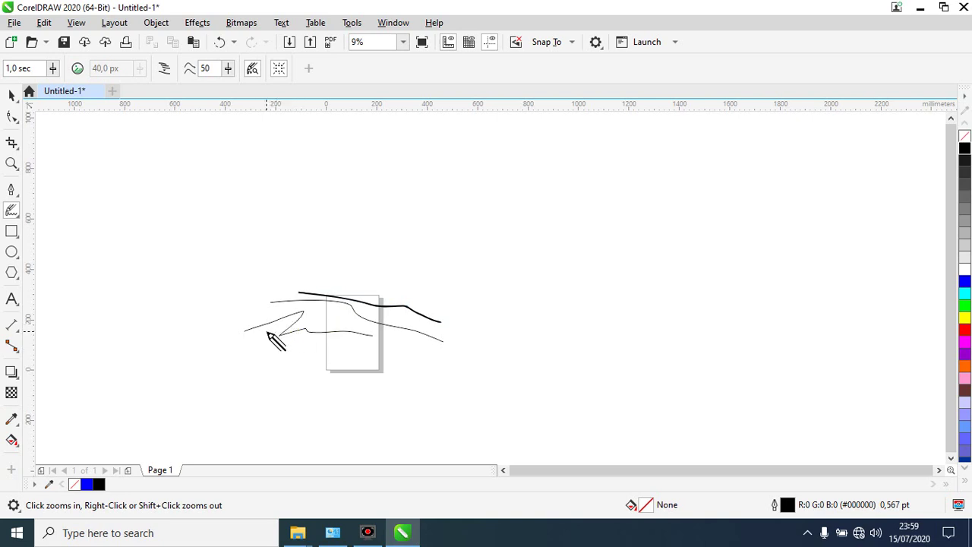
{"action": "scroll", "coordinate": [265, 332], "scroll_direction": "up", "scroll_amount": 3}
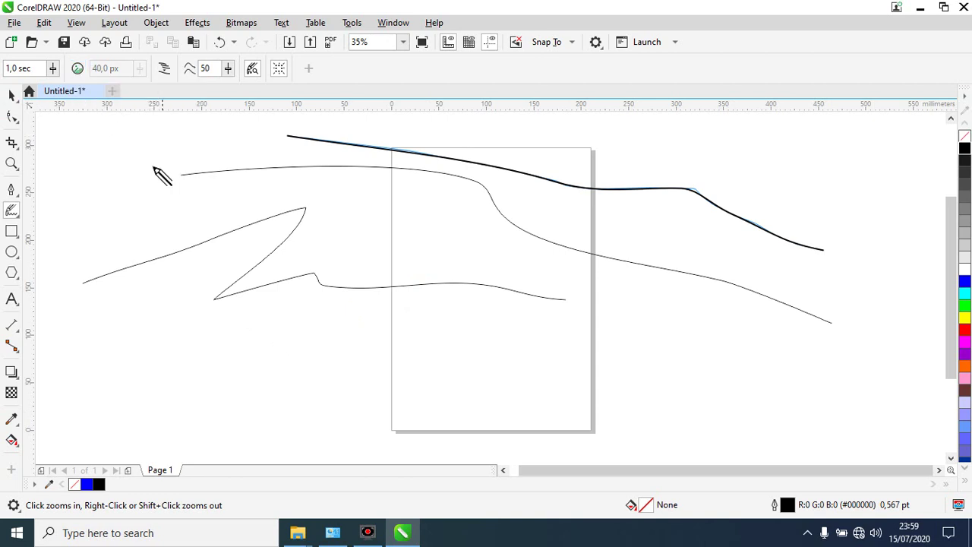
{"action": "mouse_move", "coordinate": [141, 187]}
{"action": "left_mouse_down"}
{"action": "mouse_move", "coordinate": [371, 216]}
{"action": "mouse_move", "coordinate": [766, 367]}
{"action": "left_mouse_up"}
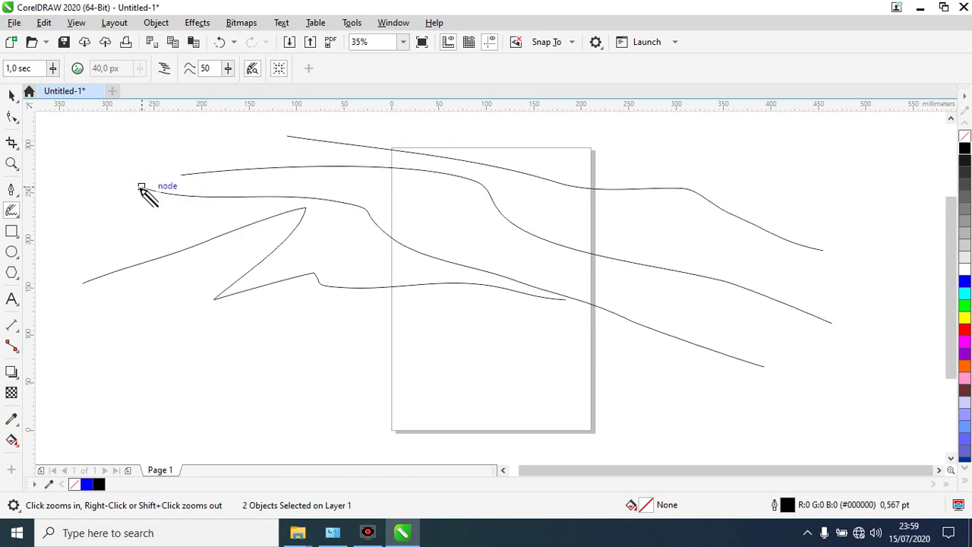
Turn on creating a single curve and sketch another long line sloping down across the page through the existing curves
{"action": "left_click", "coordinate": [164, 70]}
{"action": "mouse_move", "coordinate": [165, 143]}
{"action": "left_mouse_down"}
{"action": "mouse_move", "coordinate": [495, 221]}
{"action": "mouse_move", "coordinate": [691, 282]}
{"action": "mouse_move", "coordinate": [888, 366]}
{"action": "left_mouse_up"}
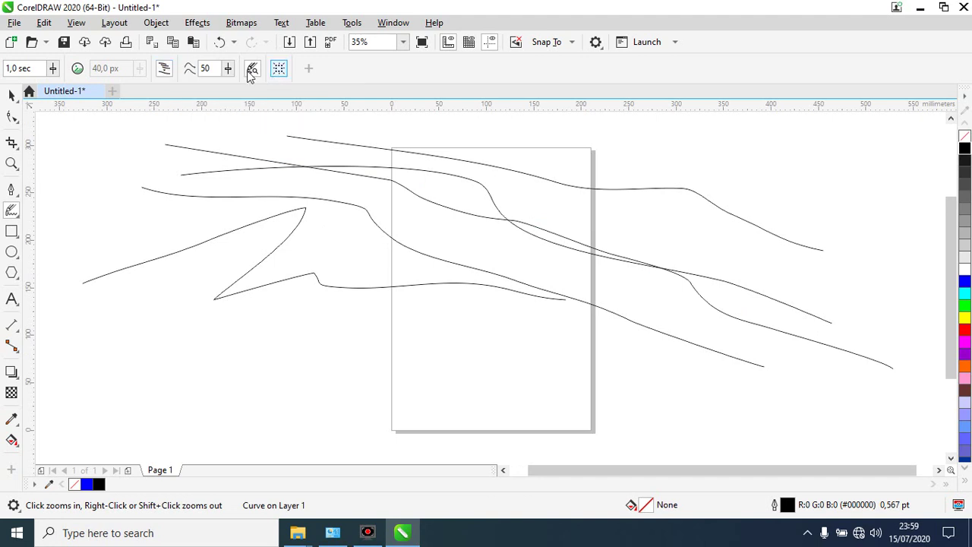
{"action": "left_click", "coordinate": [11, 94]}
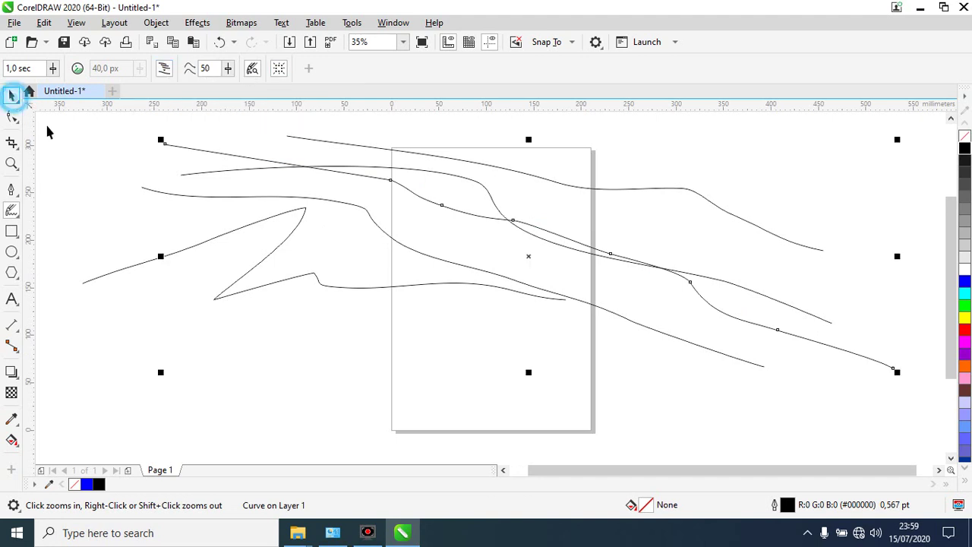
Choose the Smart Drawing tool, then select and delete all the sketched curves
{"action": "left_click", "coordinate": [16, 216]}
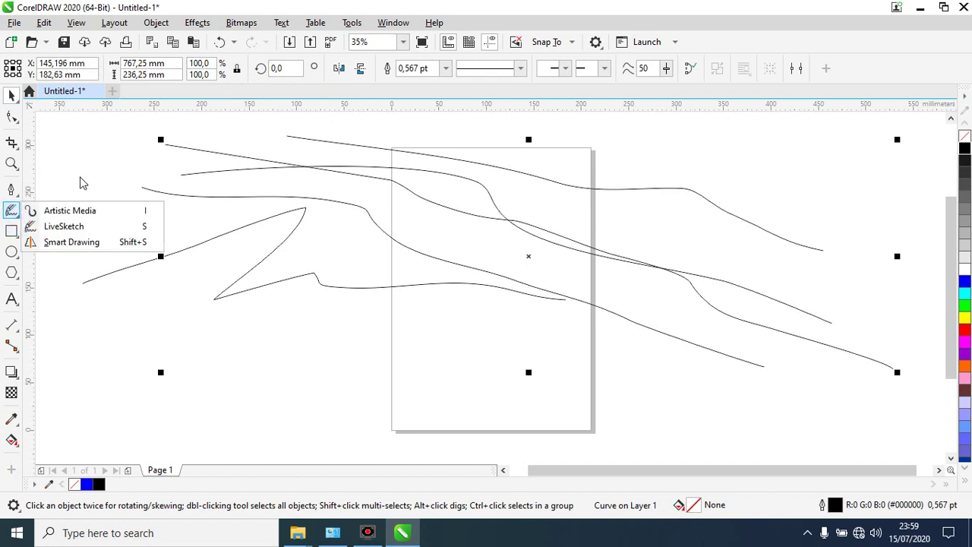
{"action": "left_click", "coordinate": [94, 246]}
{"action": "key", "text": "space"}
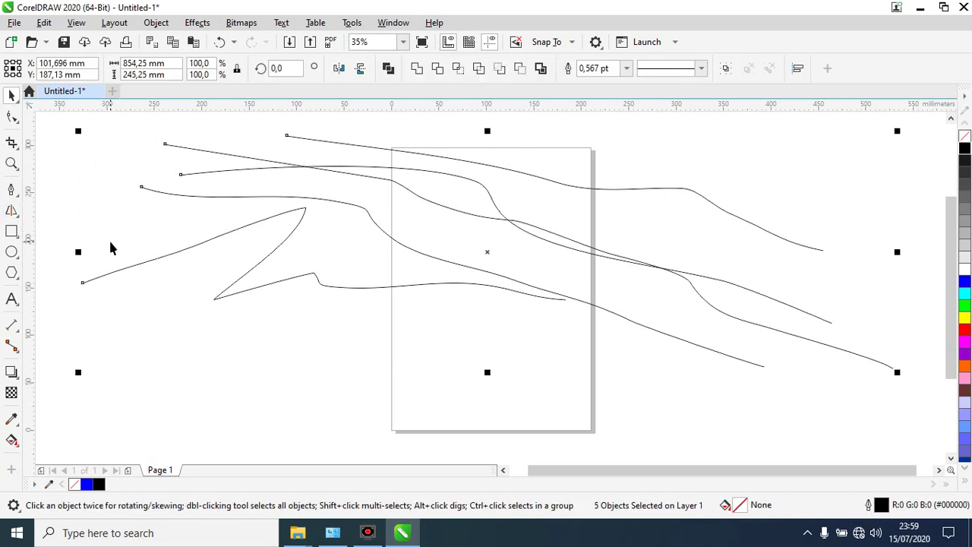
{"action": "key", "text": "Delete"}
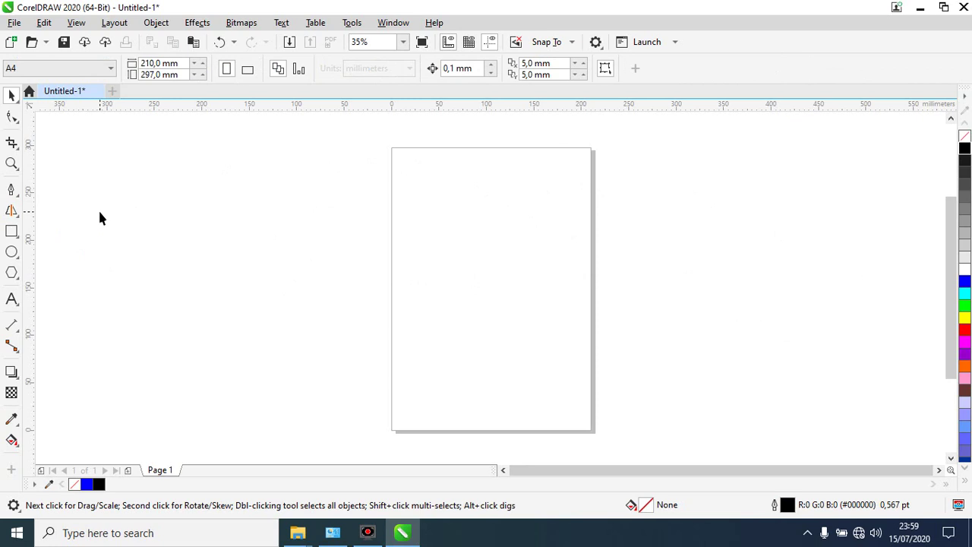
Draw an elongated closed shape about 686 by 221 mm across the page with Smart Drawing and fill it blue
{"action": "key", "text": "space"}
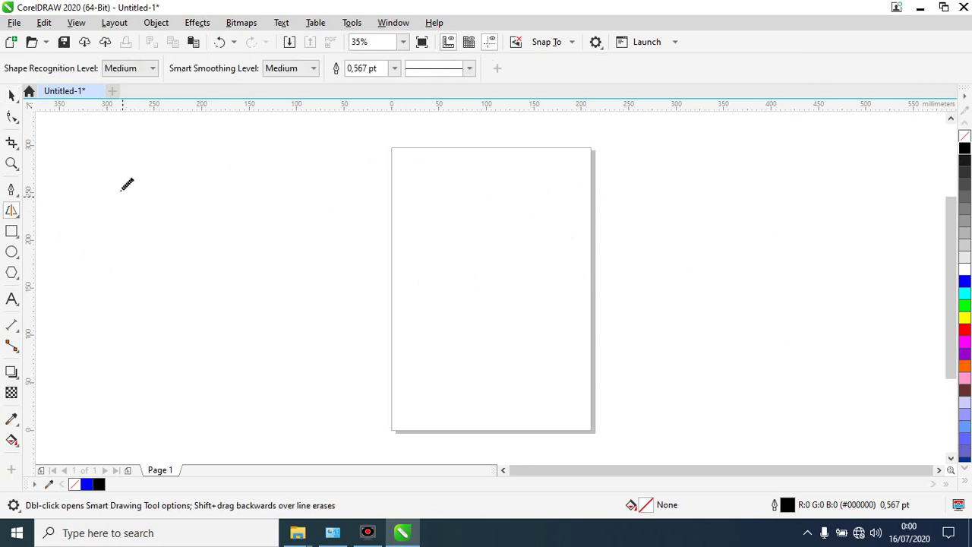
{"action": "left_click_drag", "start_coordinate": [120, 190], "coordinate": [304, 298]}
{"action": "mouse_move", "coordinate": [380, 319]}
{"action": "left_mouse_down"}
{"action": "mouse_move", "coordinate": [768, 333]}
{"action": "mouse_move", "coordinate": [596, 228]}
{"action": "mouse_move", "coordinate": [317, 163]}
{"action": "mouse_move", "coordinate": [163, 149]}
{"action": "mouse_move", "coordinate": [120, 190]}
{"action": "left_mouse_up"}
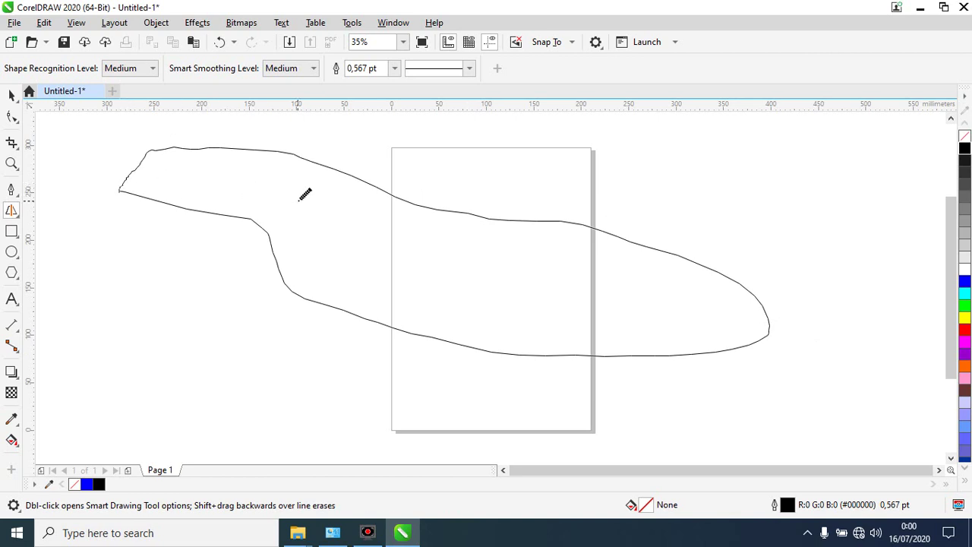
{"action": "left_click", "coordinate": [964, 282]}
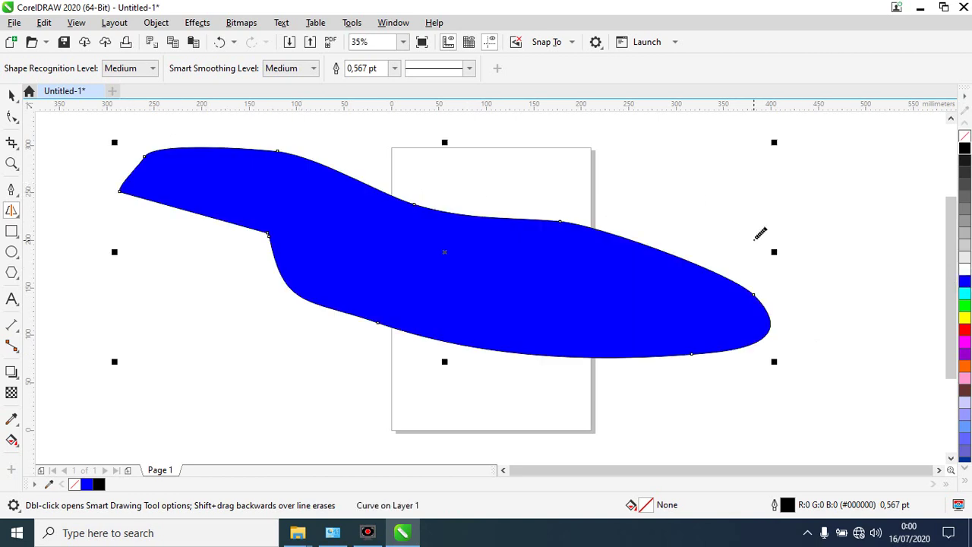
Try the Lowest and Medium shape recognition levels, choose Low, and set the smart smoothing level to High
{"action": "left_click", "coordinate": [152, 69]}
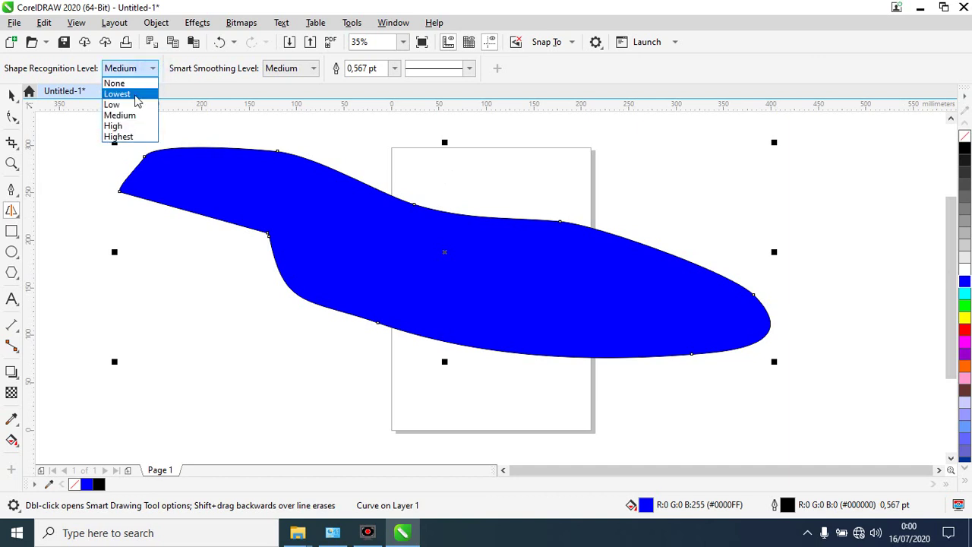
{"action": "left_click", "coordinate": [134, 94]}
{"action": "left_click", "coordinate": [141, 68]}
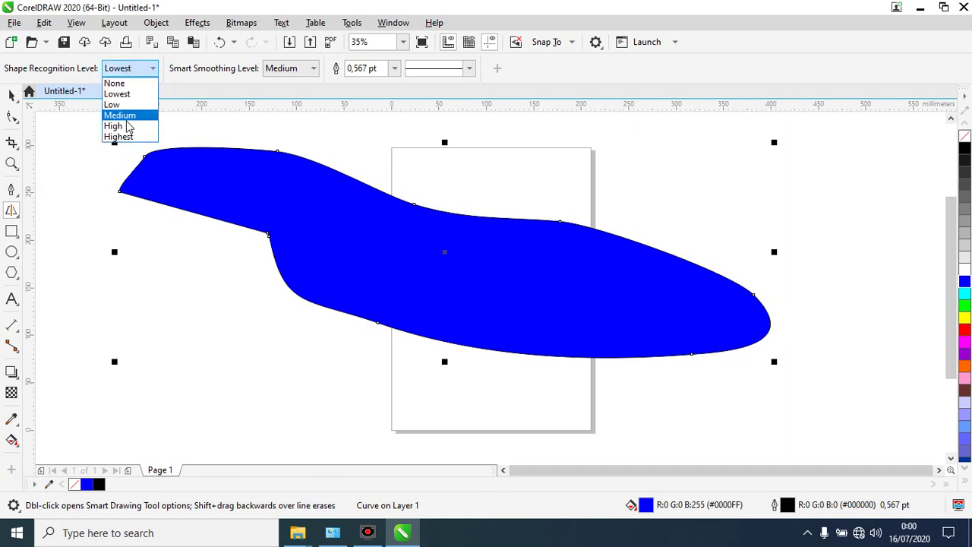
{"action": "left_click", "coordinate": [125, 115]}
{"action": "left_click", "coordinate": [147, 70]}
{"action": "left_click", "coordinate": [129, 103]}
{"action": "left_click", "coordinate": [311, 70]}
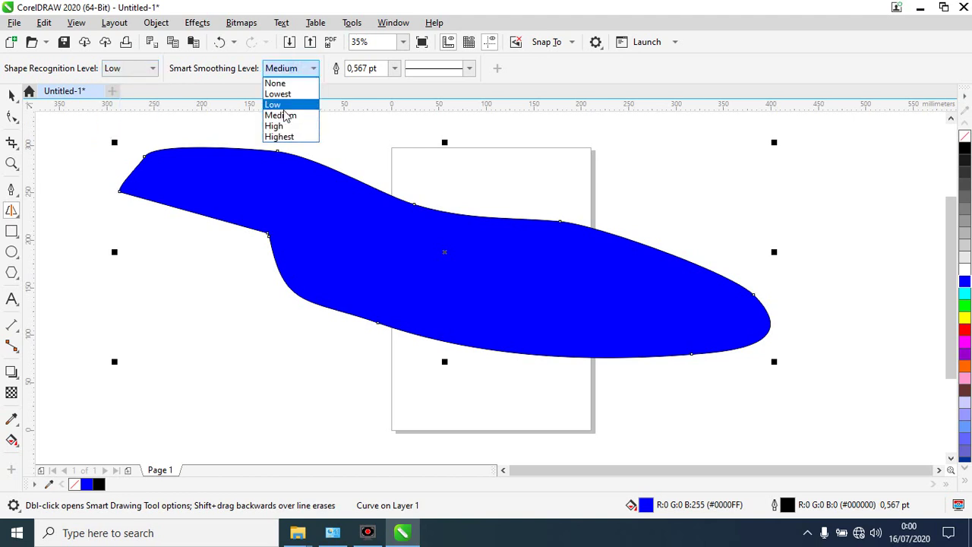
{"action": "left_click", "coordinate": [281, 125]}
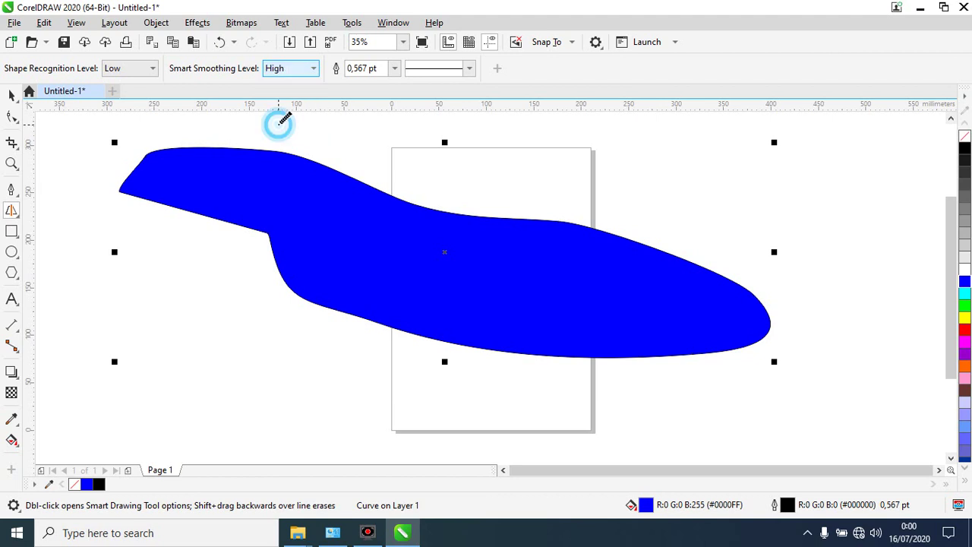
Examine the pointed corner of the blue shape and set the smart smoothing level to Low
{"action": "key", "text": "z"}
{"action": "left_click", "coordinate": [139, 211]}
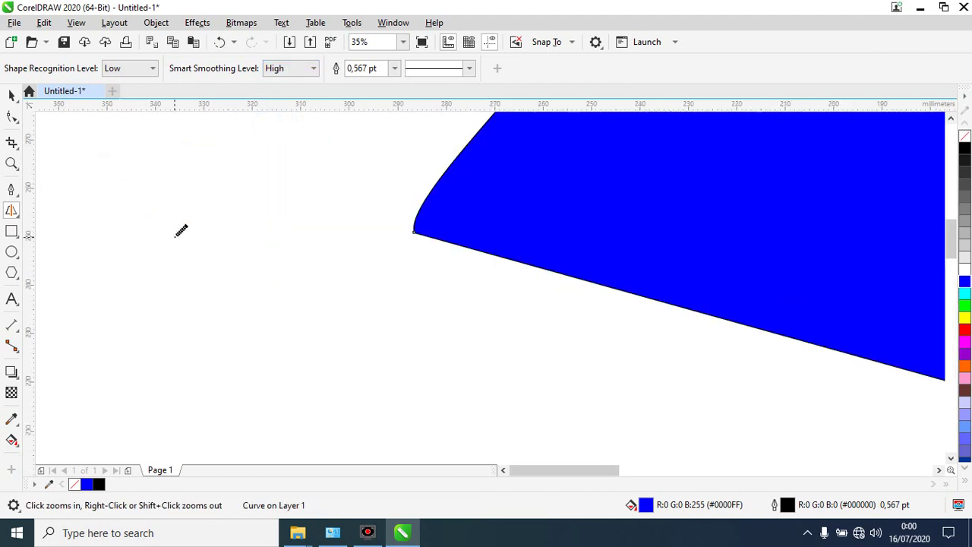
{"action": "left_click_drag", "start_coordinate": [311, 205], "coordinate": [470, 268]}
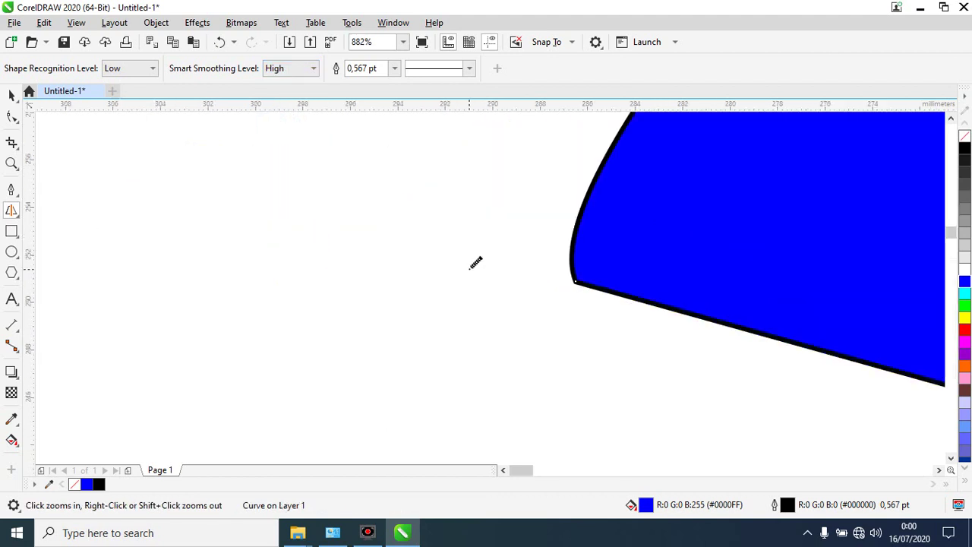
{"action": "scroll", "coordinate": [475, 262], "scroll_direction": "down", "scroll_amount": 5}
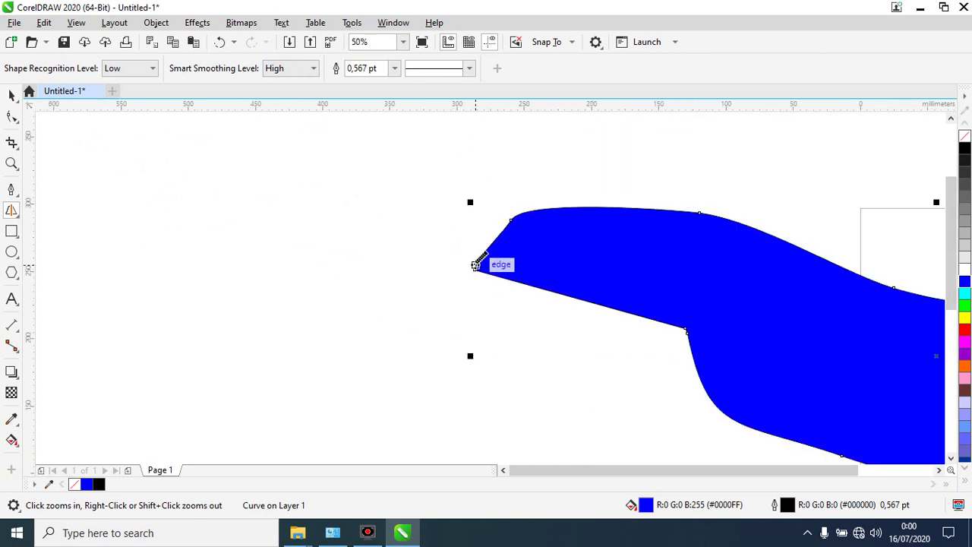
{"action": "left_click", "coordinate": [300, 69]}
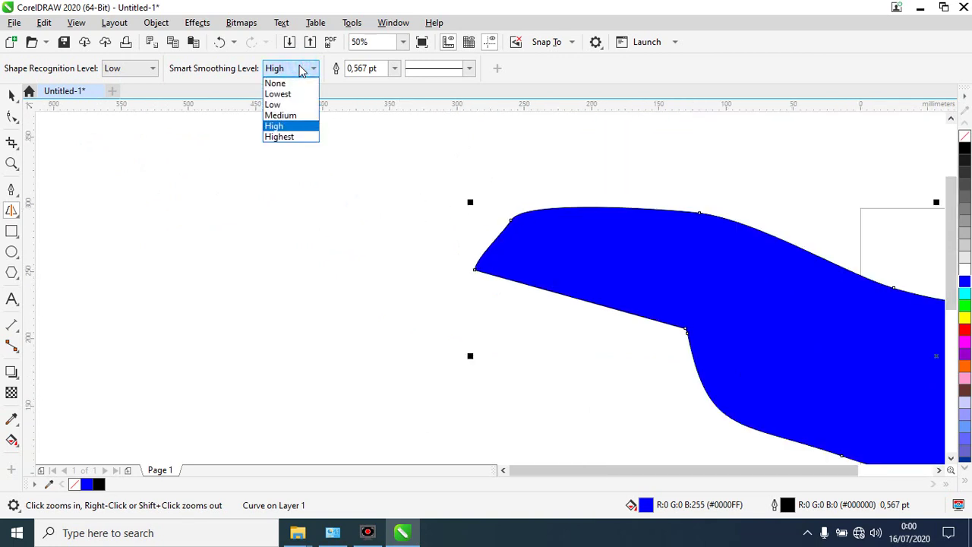
{"action": "left_click", "coordinate": [292, 104]}
Set the blue shape's outline width to 10 pt and give the outline a dashed line style
{"action": "left_click", "coordinate": [378, 68]}
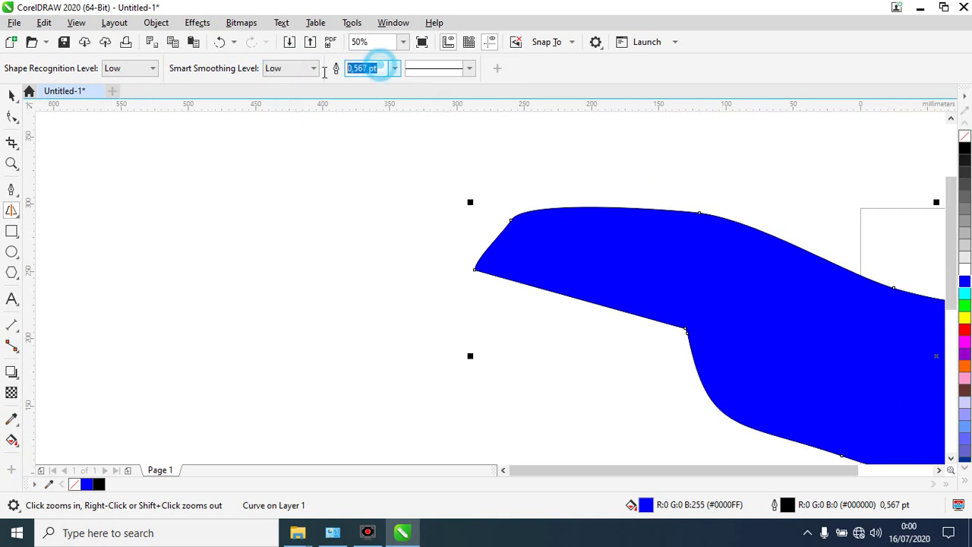
{"action": "type", "text": "1"}
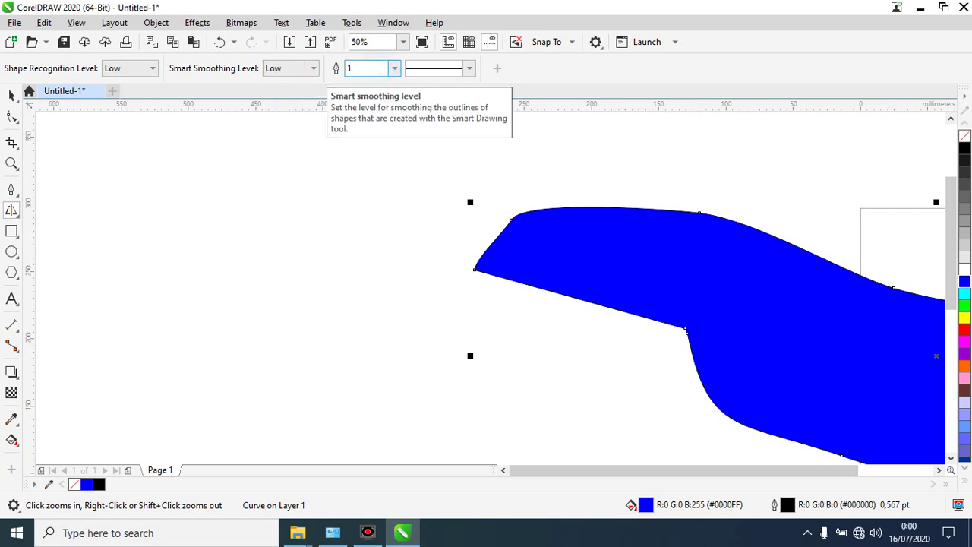
{"action": "left_click", "coordinate": [395, 68]}
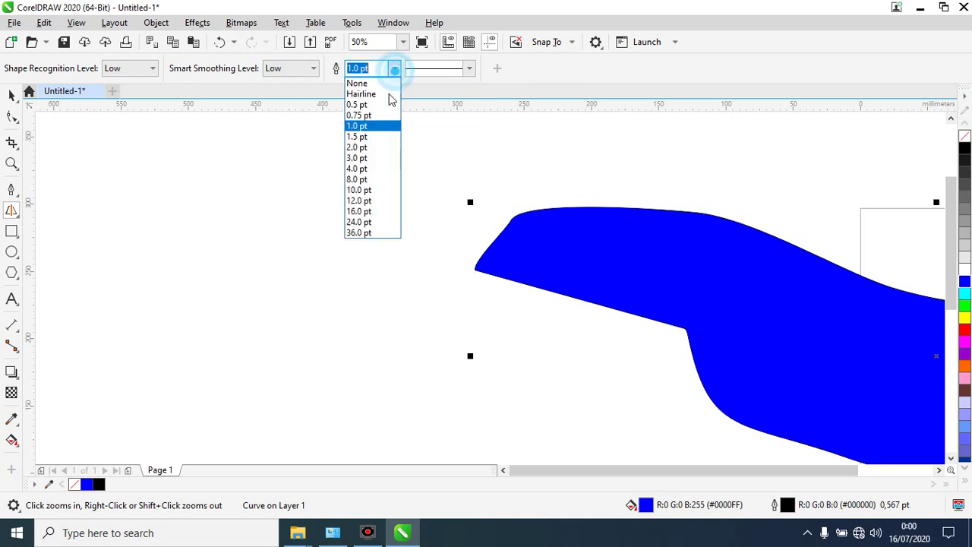
{"action": "left_click", "coordinate": [372, 188]}
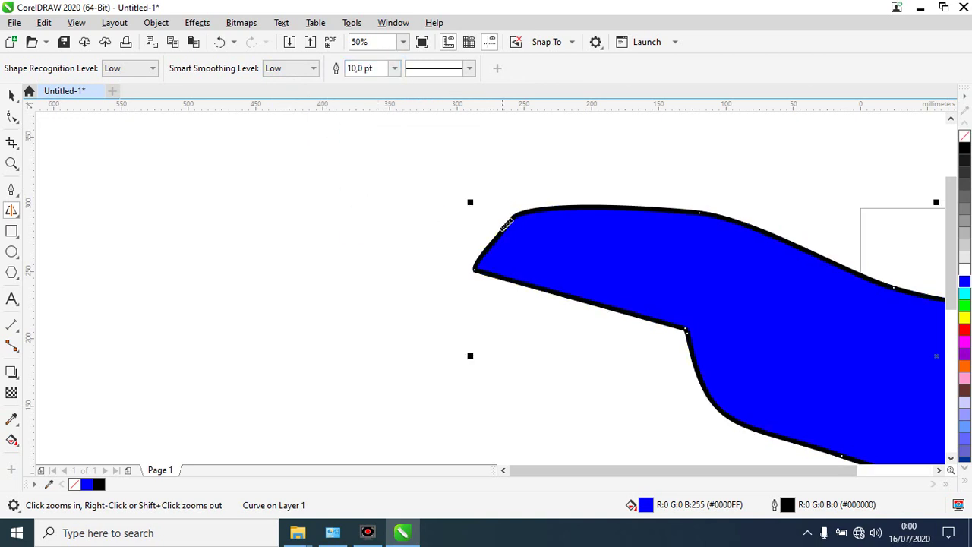
{"action": "left_click", "coordinate": [469, 68]}
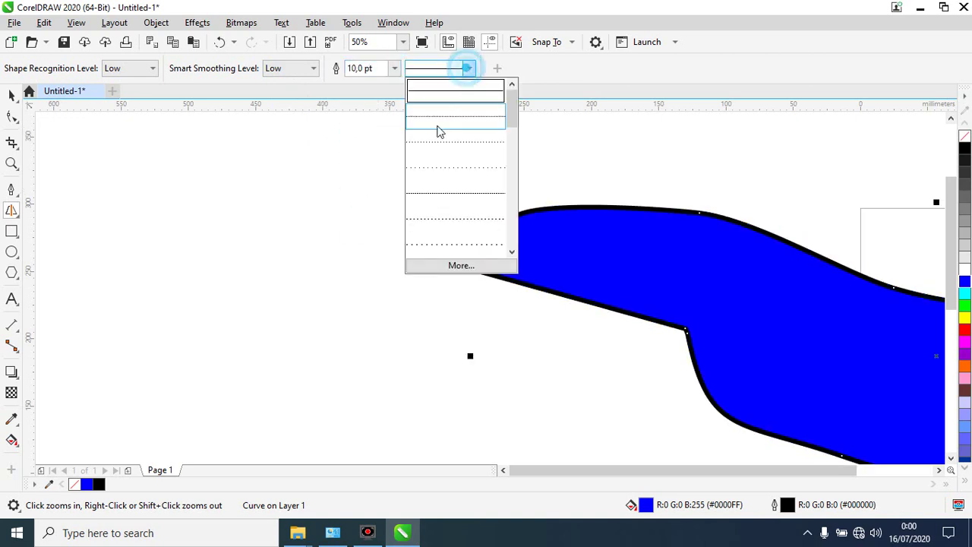
{"action": "left_click", "coordinate": [448, 223]}
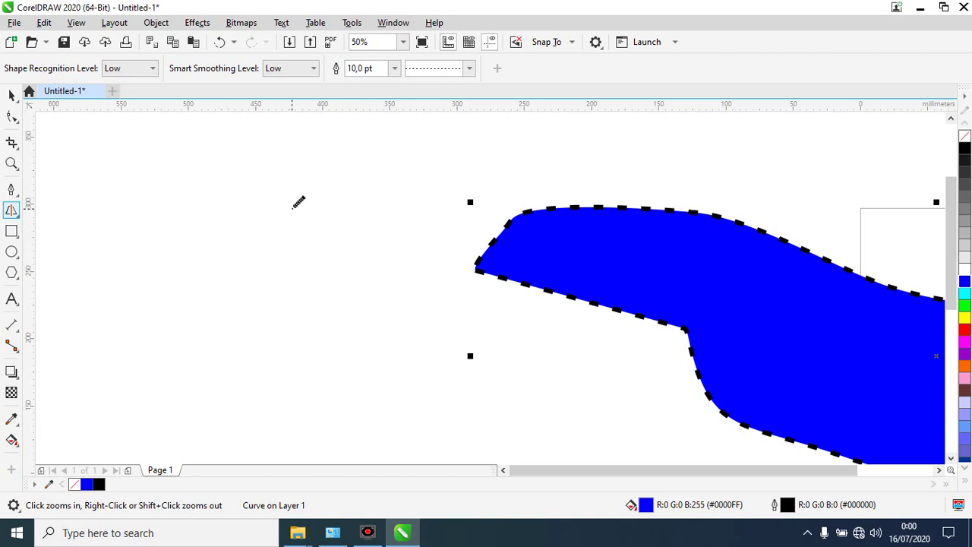
{"action": "key", "text": "F4"}
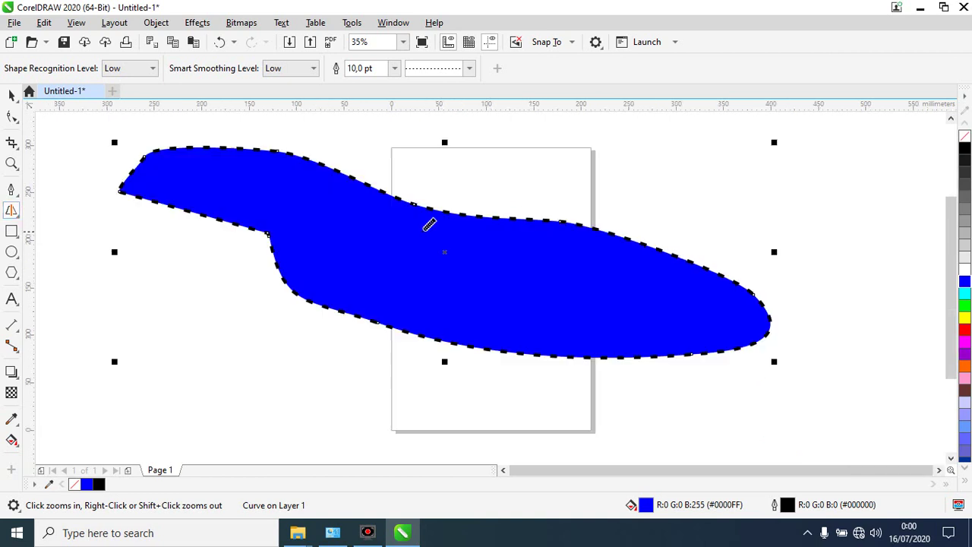
{"action": "left_click", "coordinate": [10, 95]}
{"action": "left_click", "coordinate": [69, 187]}
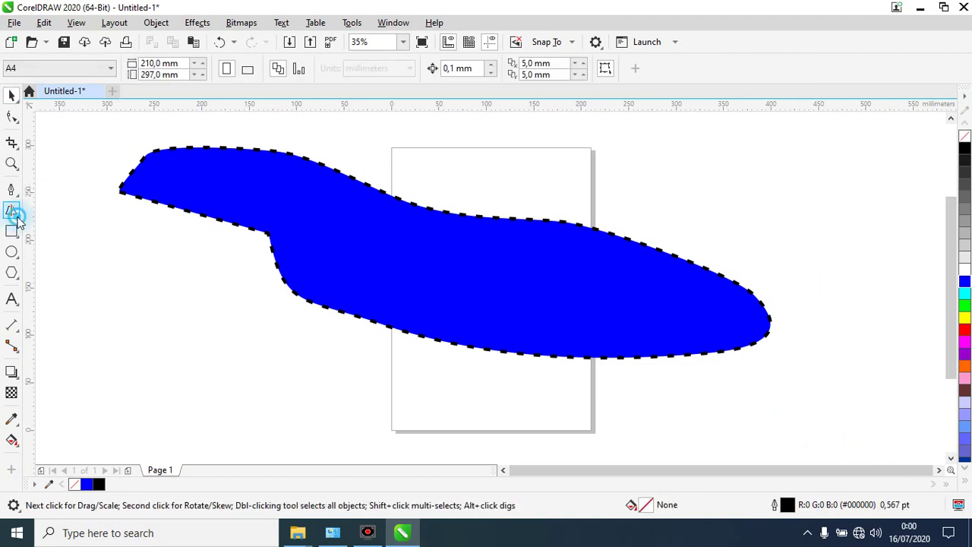
{"action": "left_click", "coordinate": [17, 218]}
{"action": "left_click", "coordinate": [16, 197]}
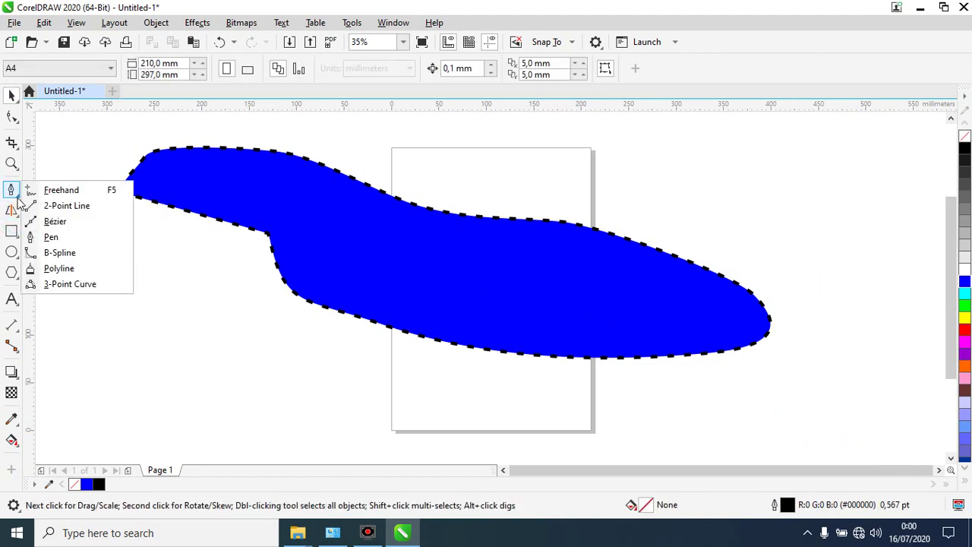
{"action": "left_click", "coordinate": [16, 216]}
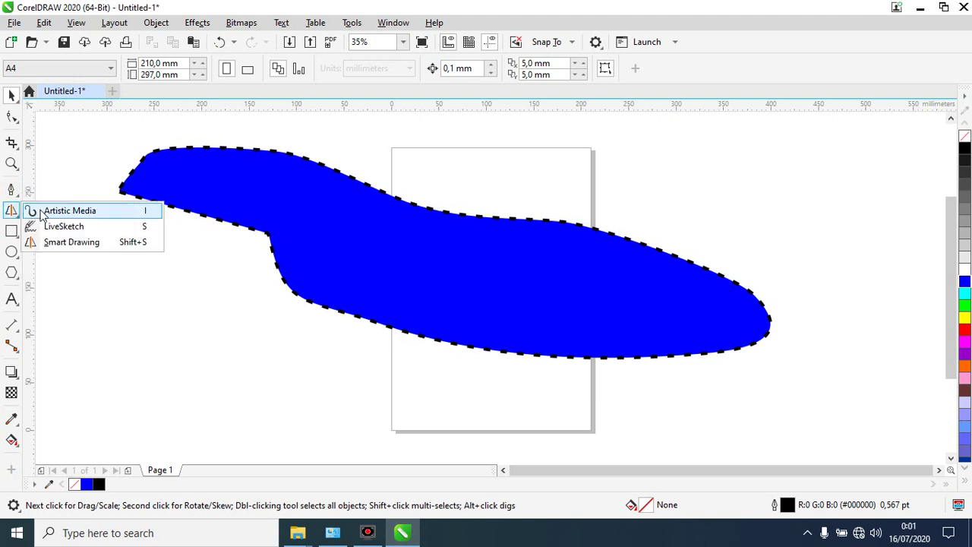
{"action": "left_click", "coordinate": [75, 164]}
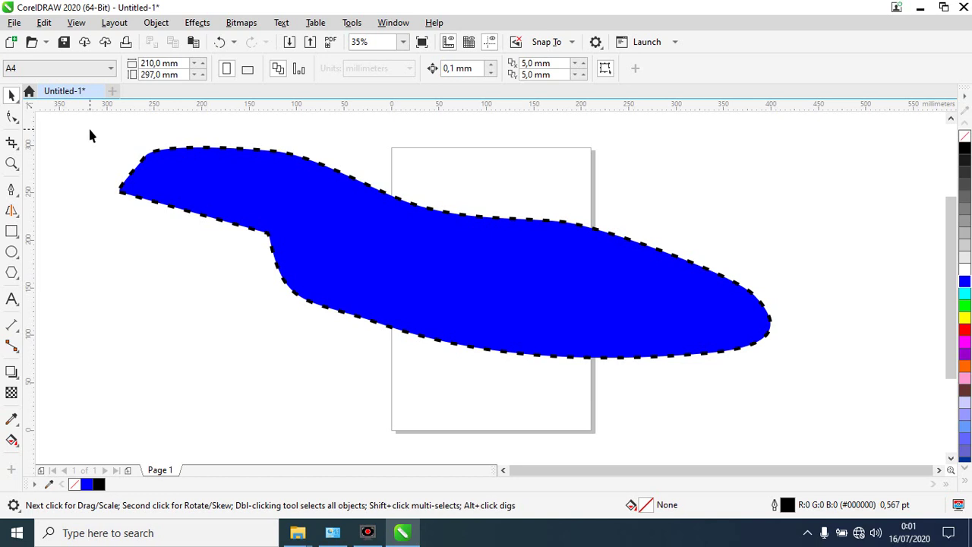
Select the blue shape with the dashed outline
{"action": "left_click_drag", "start_coordinate": [90, 130], "coordinate": [851, 407]}
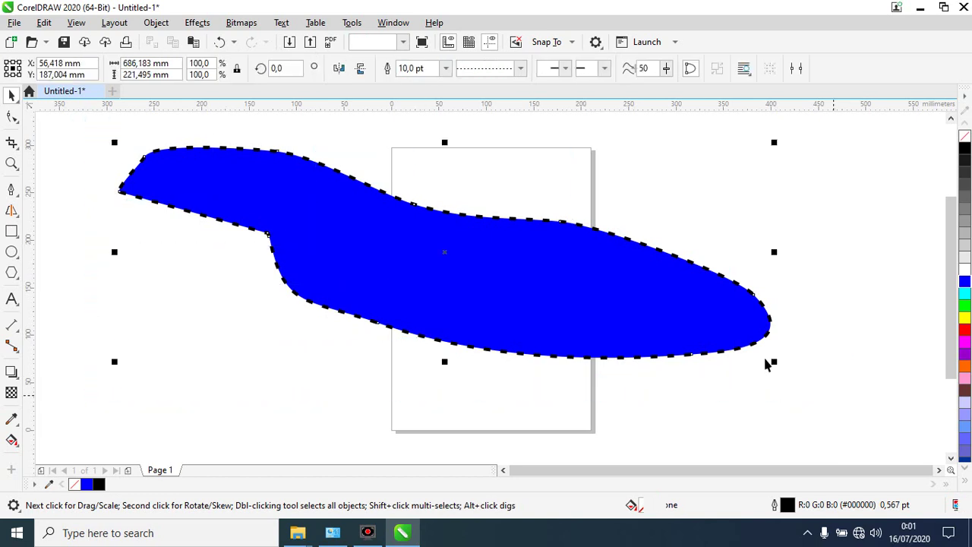